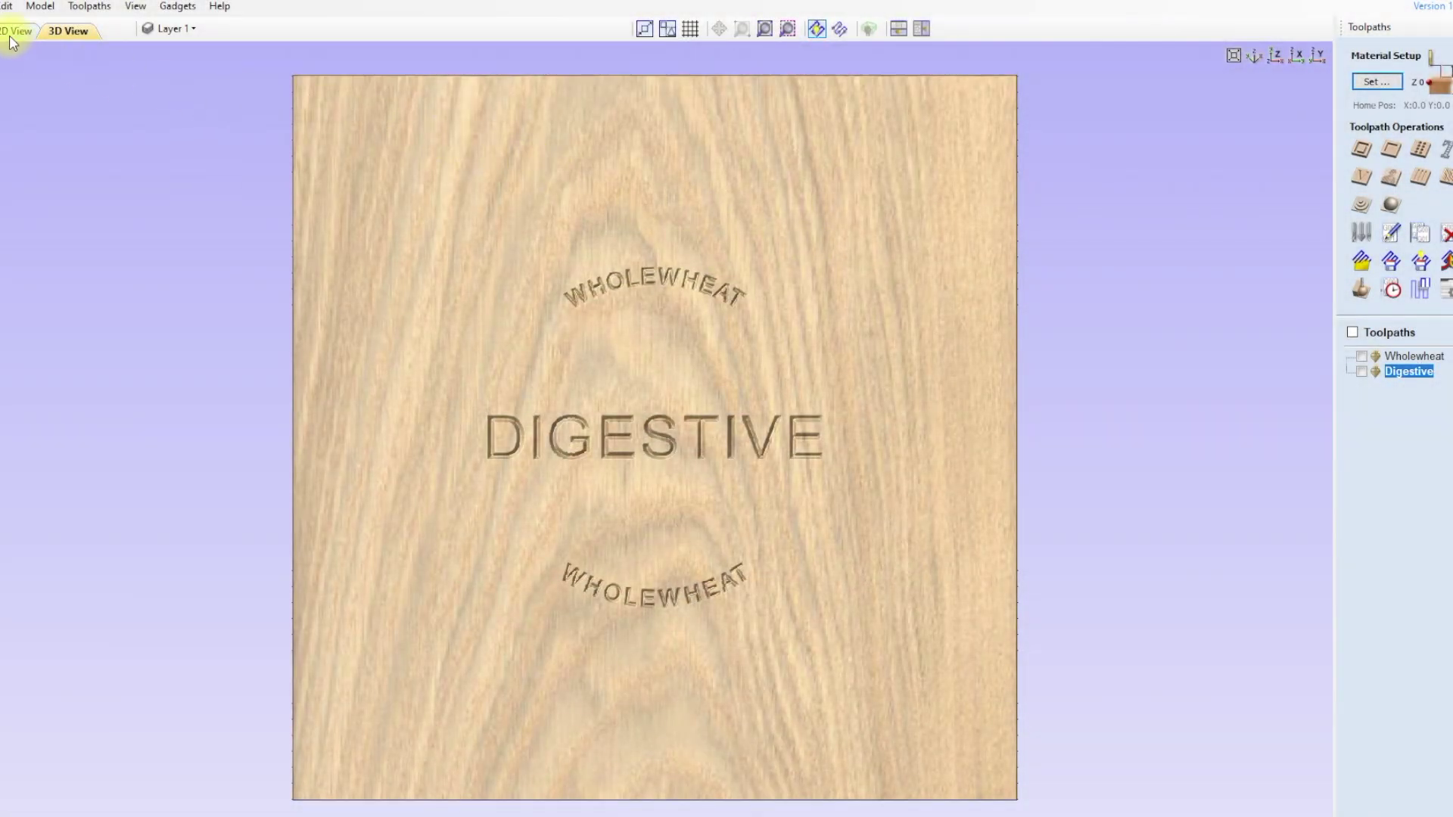
Step: Return to the 2D design view and clear the selection of the DIGESTIVE text
click(12, 33)
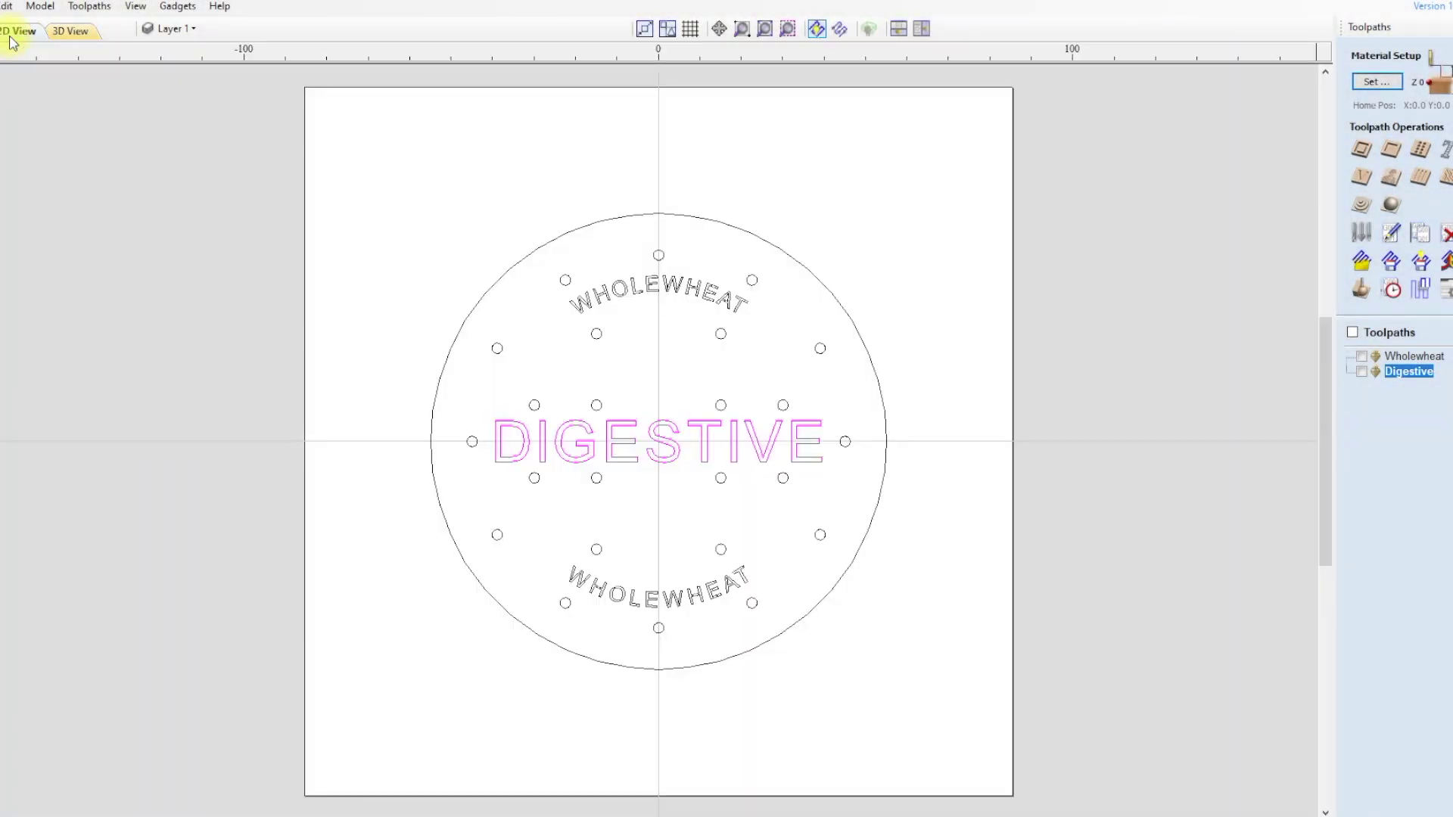
click(742, 368)
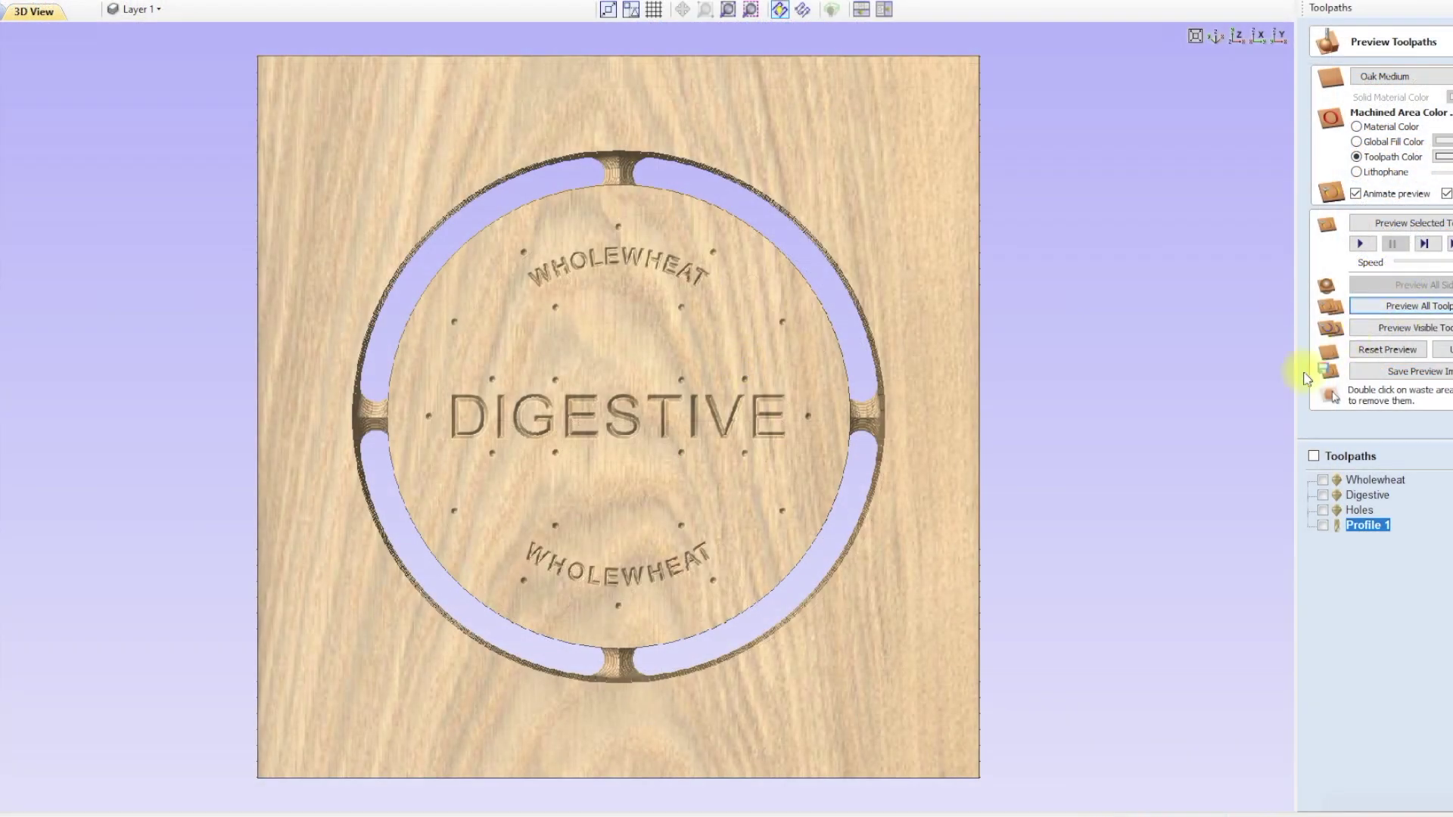
Step: Tilt the 3D toolpath preview to view the coaster board at an angle
drag(825, 671, 973, 630)
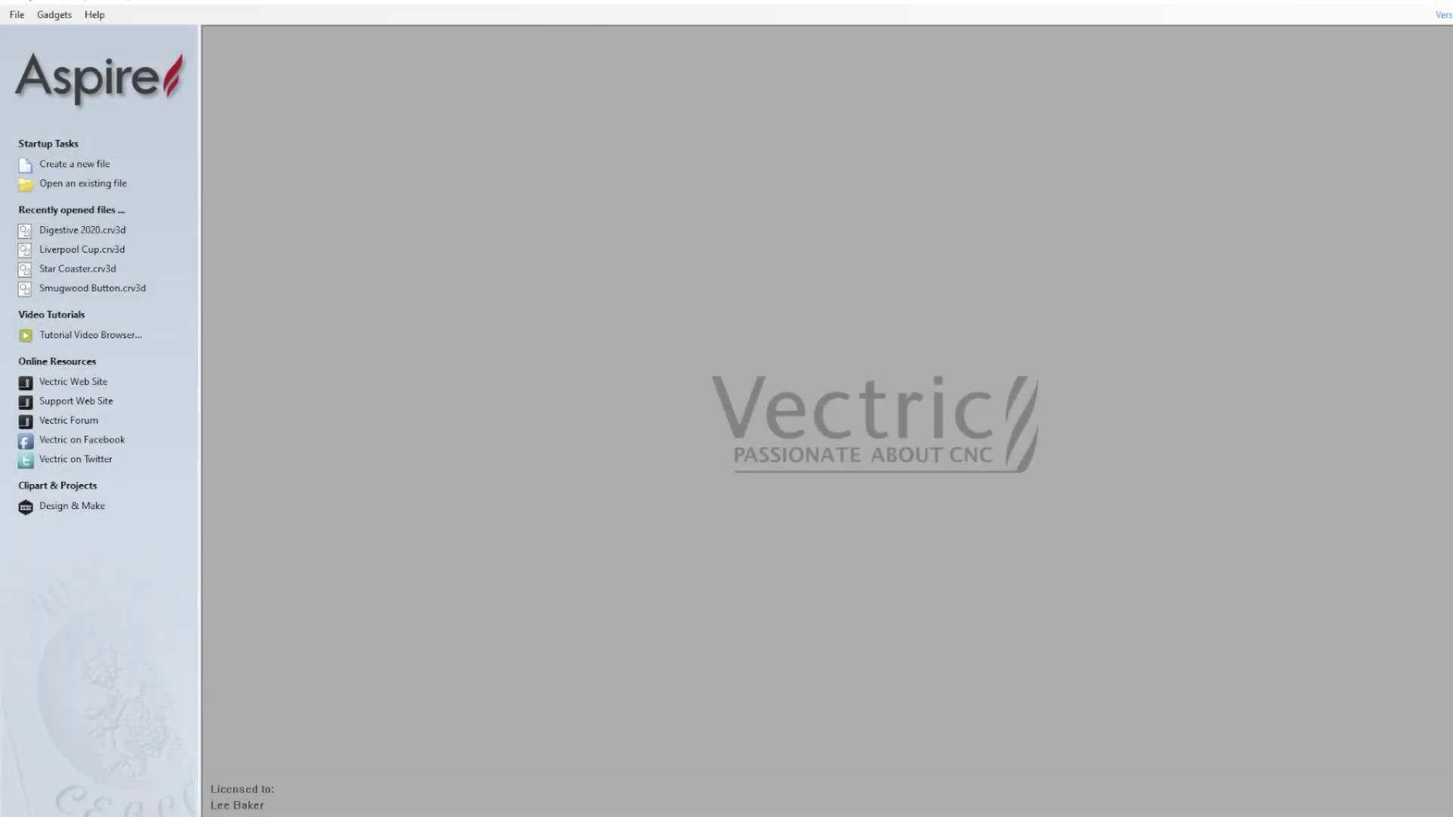
Step: Create a 171 × 171 mm job, 13 mm thick, Z zero at surface, XY origin centred
click(77, 161)
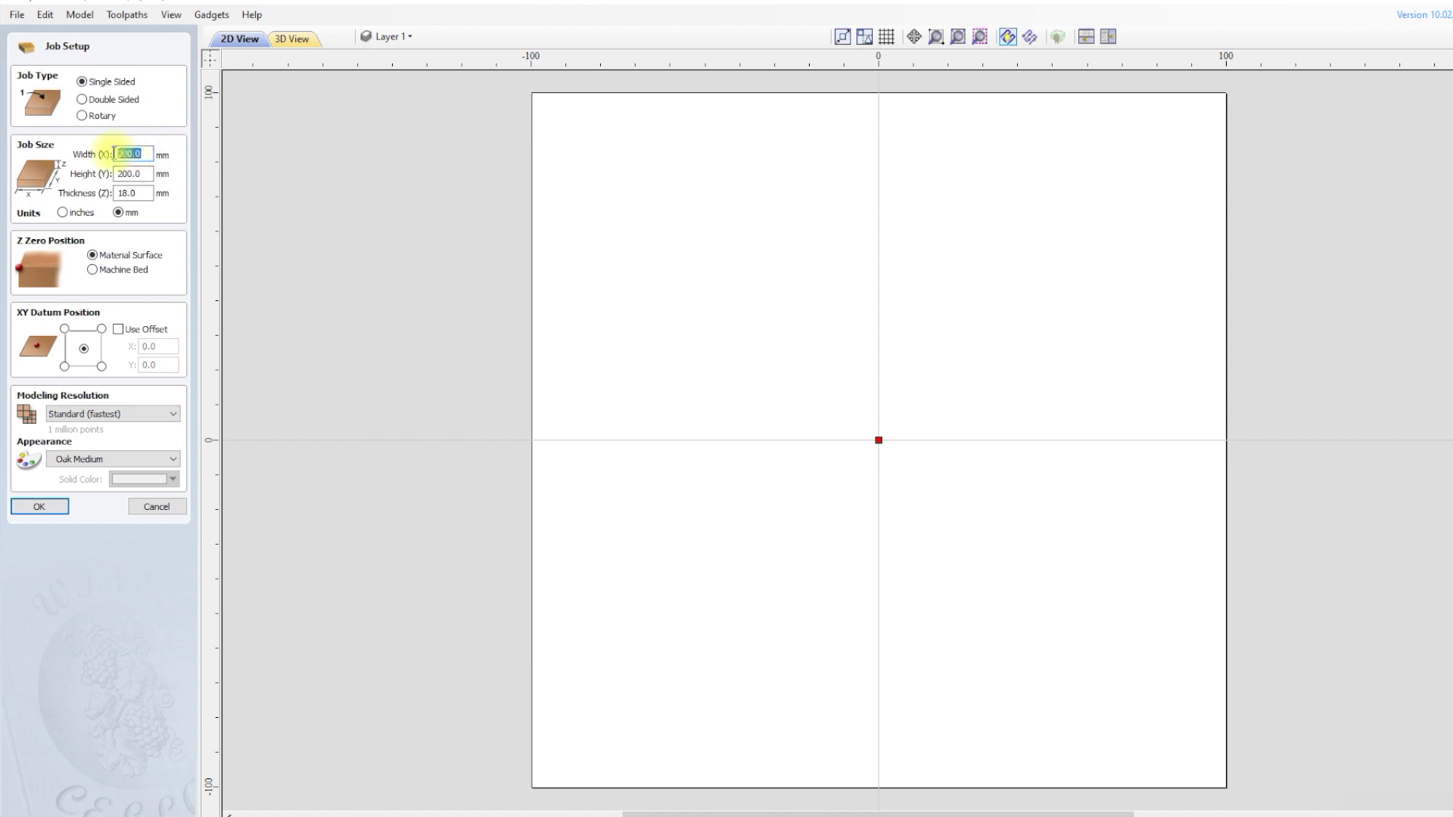
text(171)
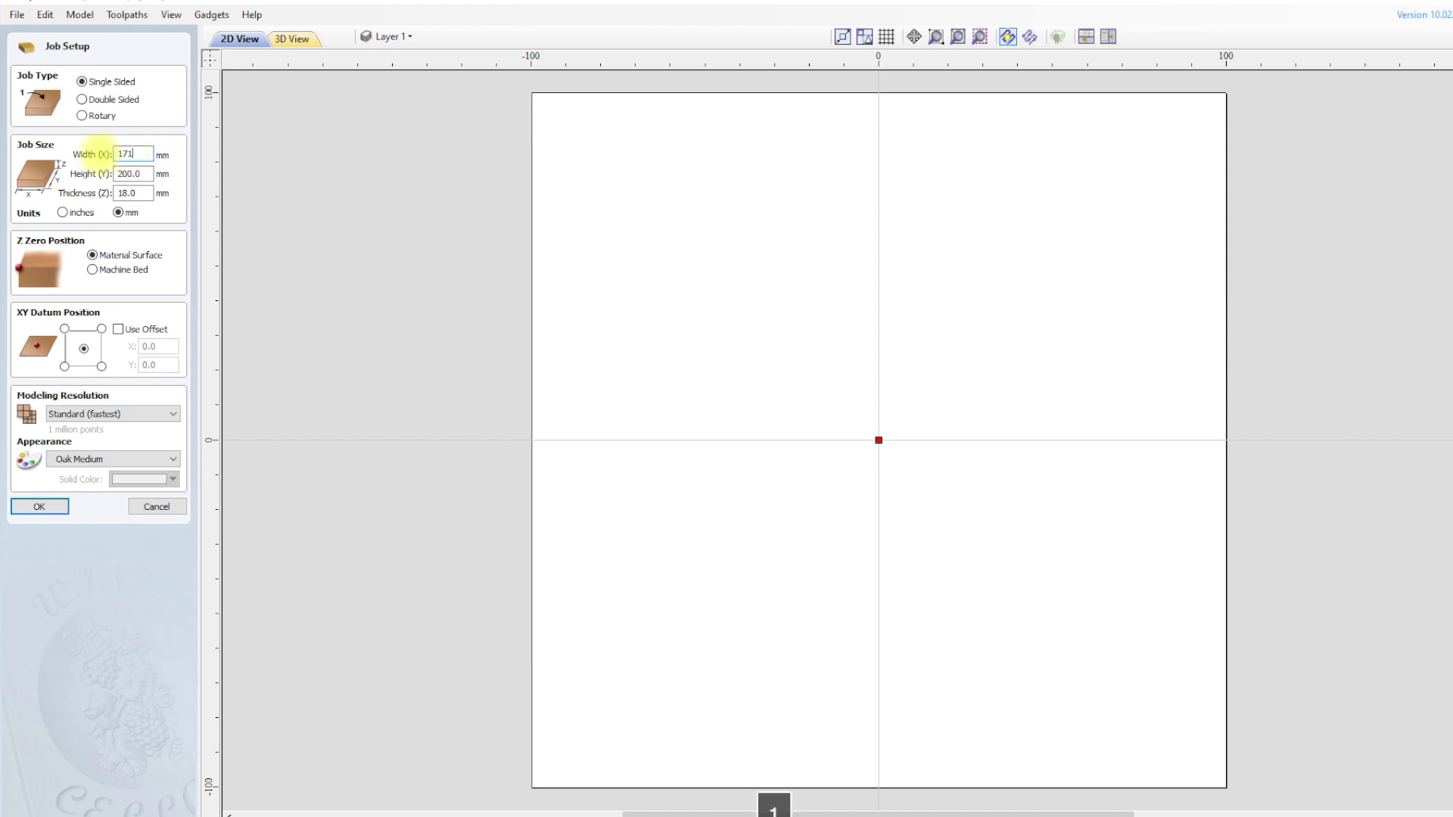
key(Tab)
text(1)
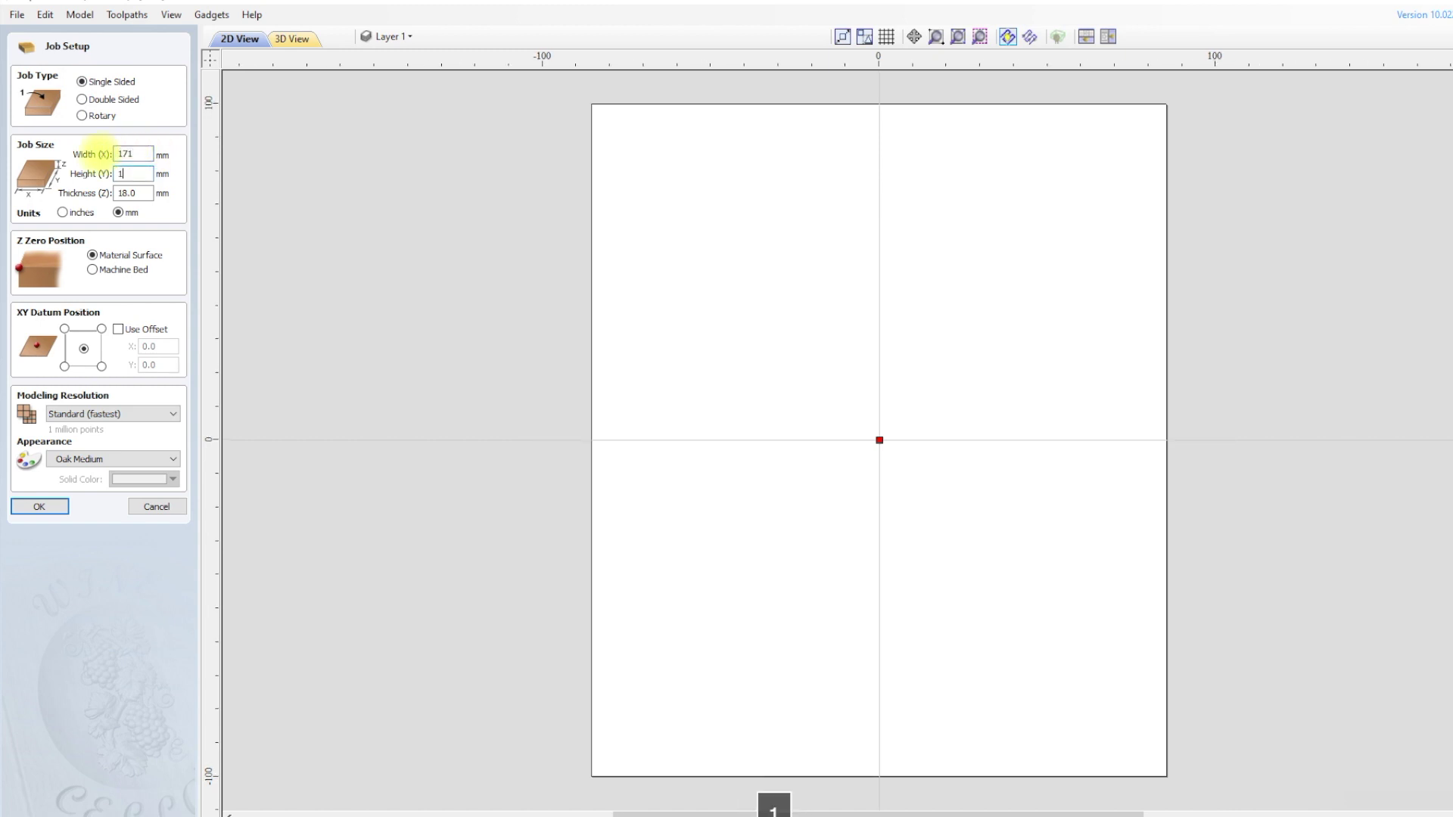
text(71)
key(Tab)
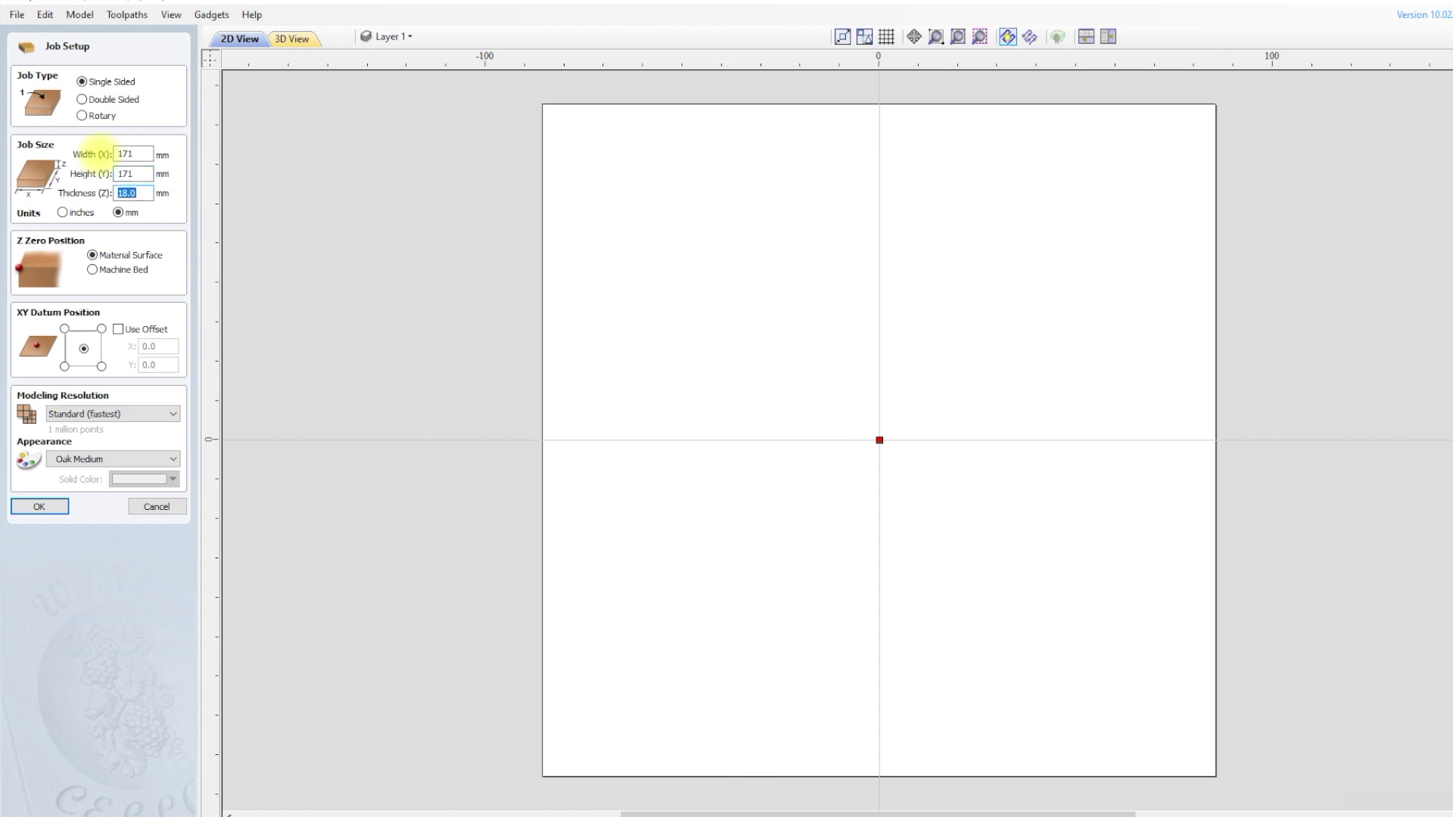
text(13)
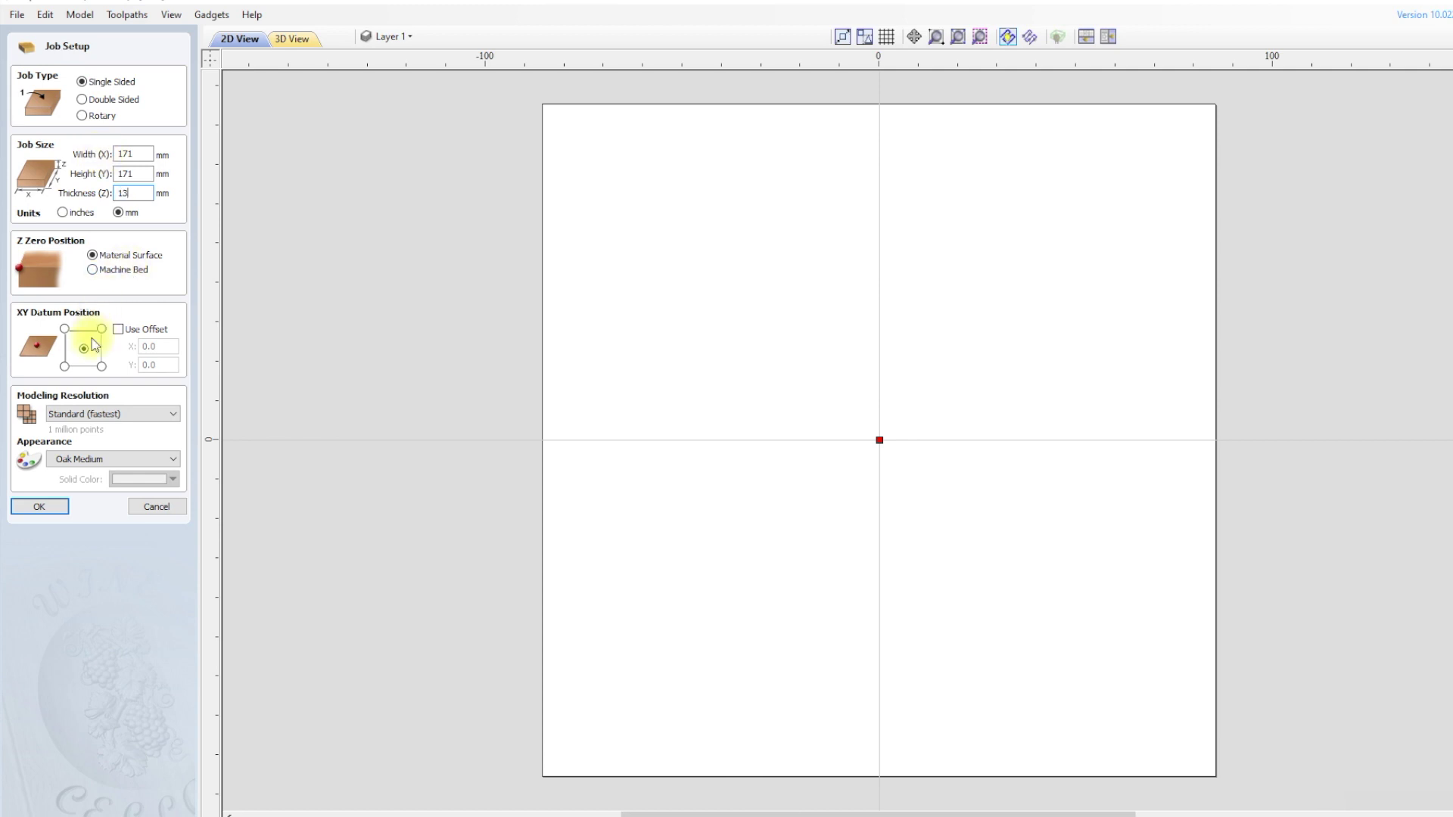
click(92, 255)
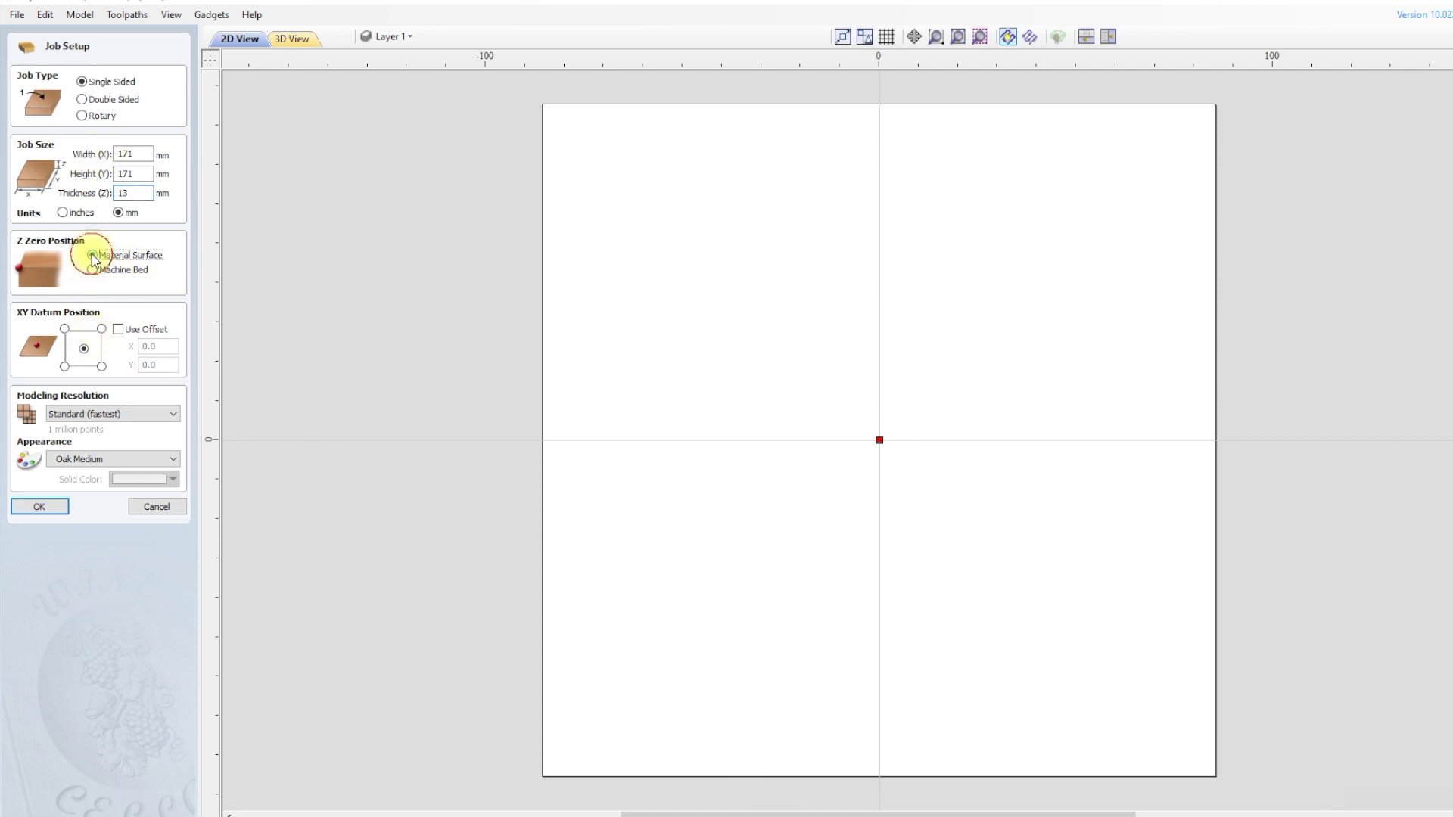
click(83, 349)
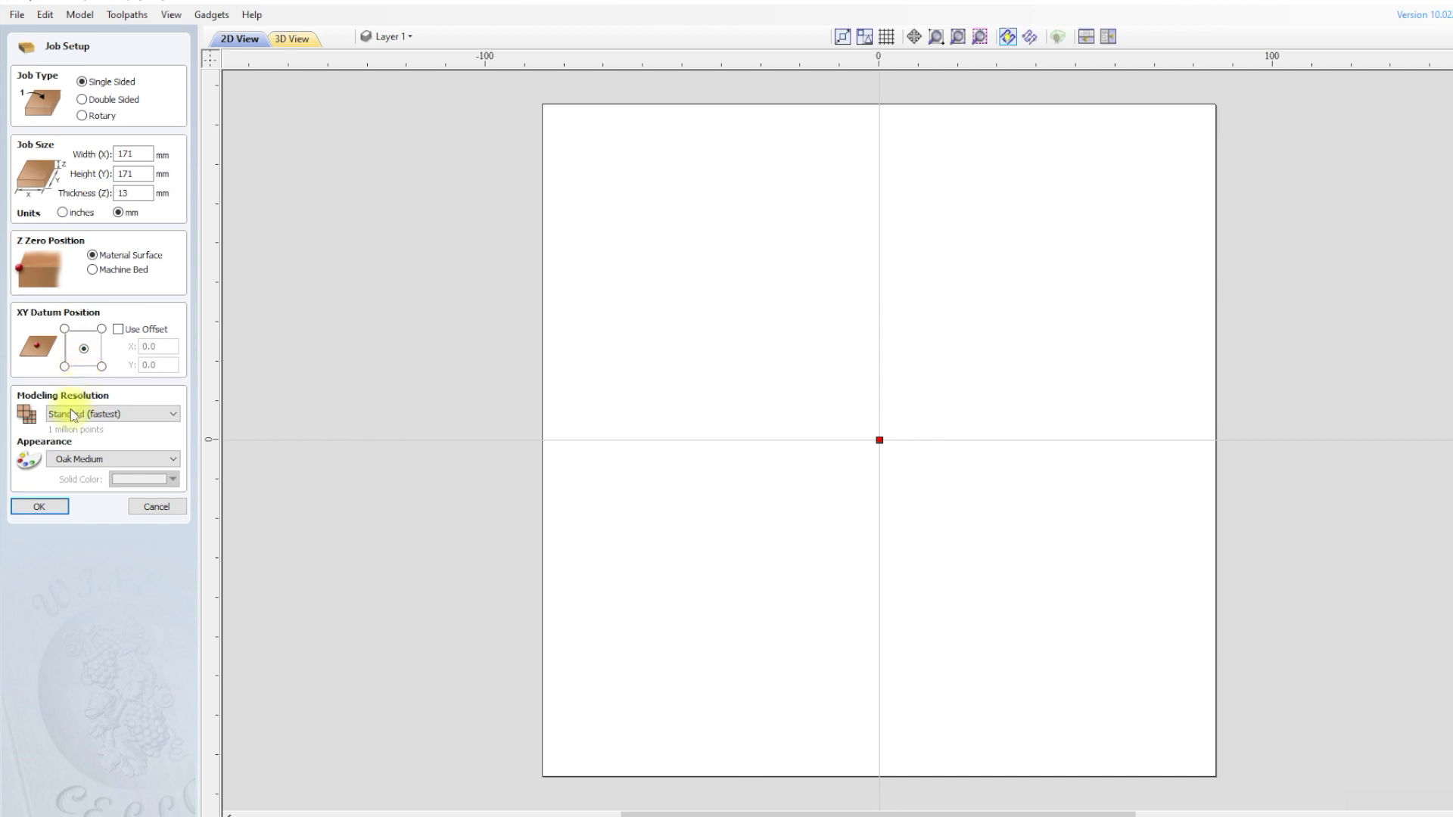
Step: Confirm the job setup and draw a 110 mm diameter circle at X 0, Y 0
click(39, 508)
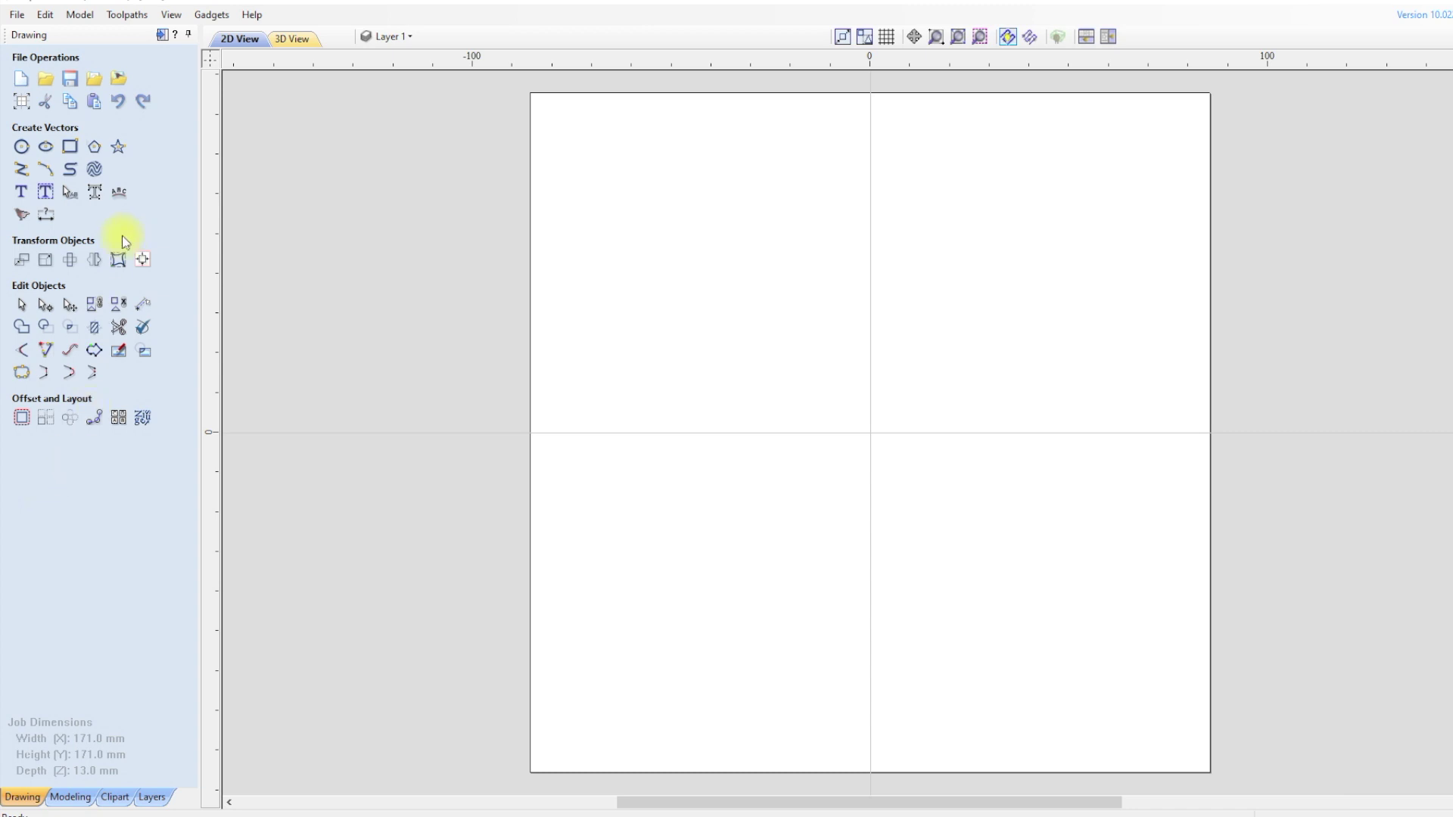
click(21, 149)
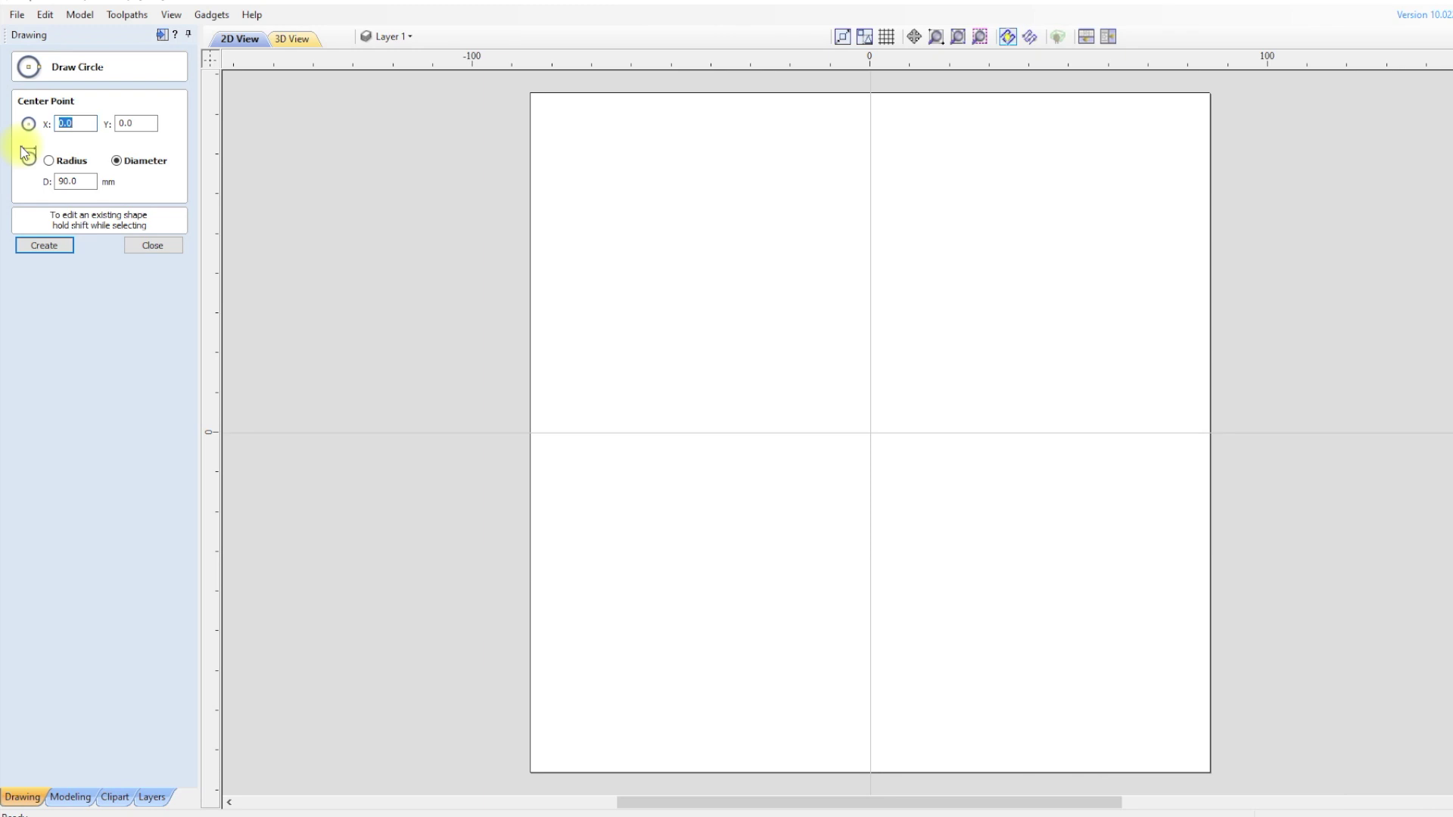
click(90, 182)
text(110)
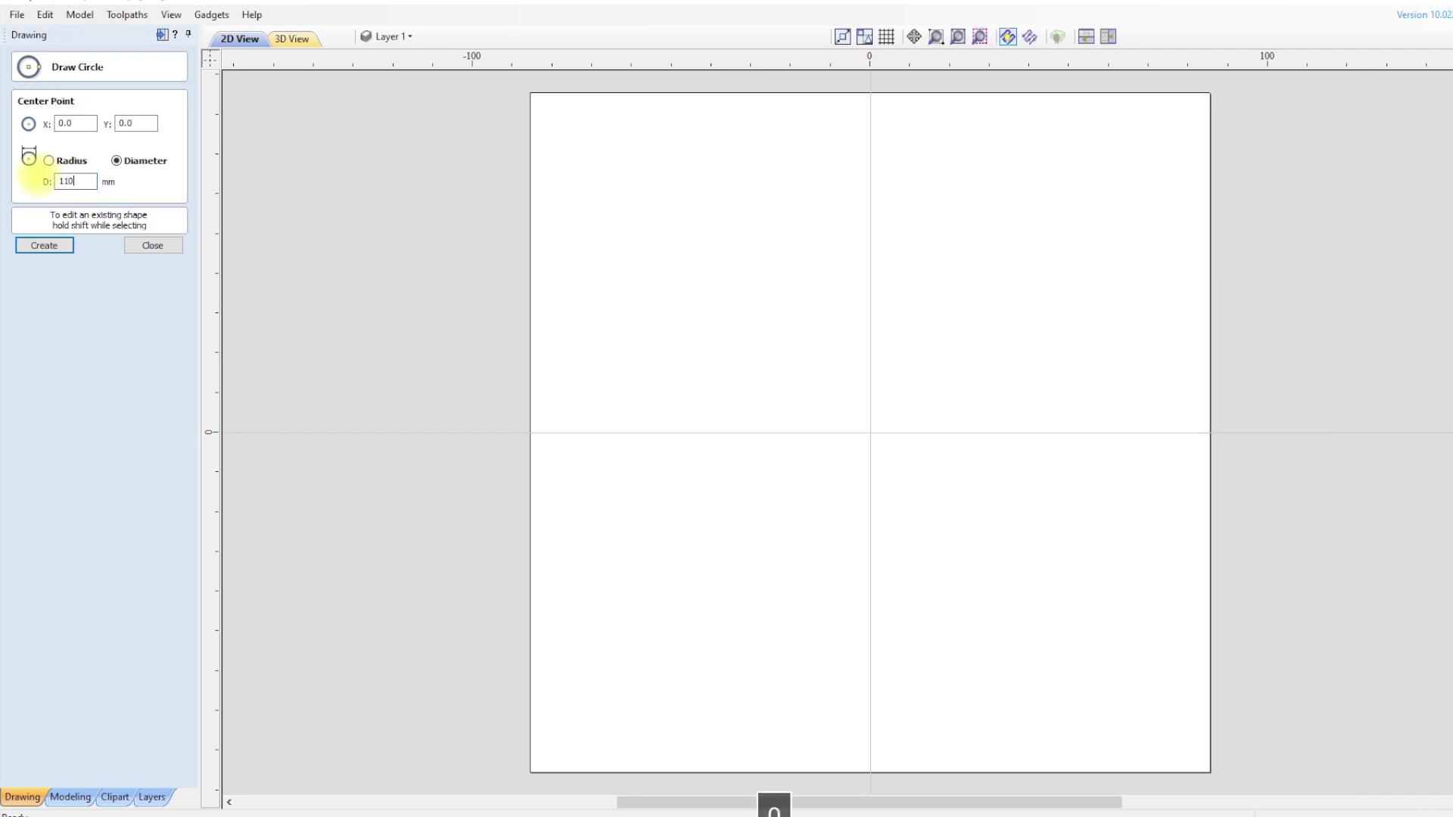
click(45, 248)
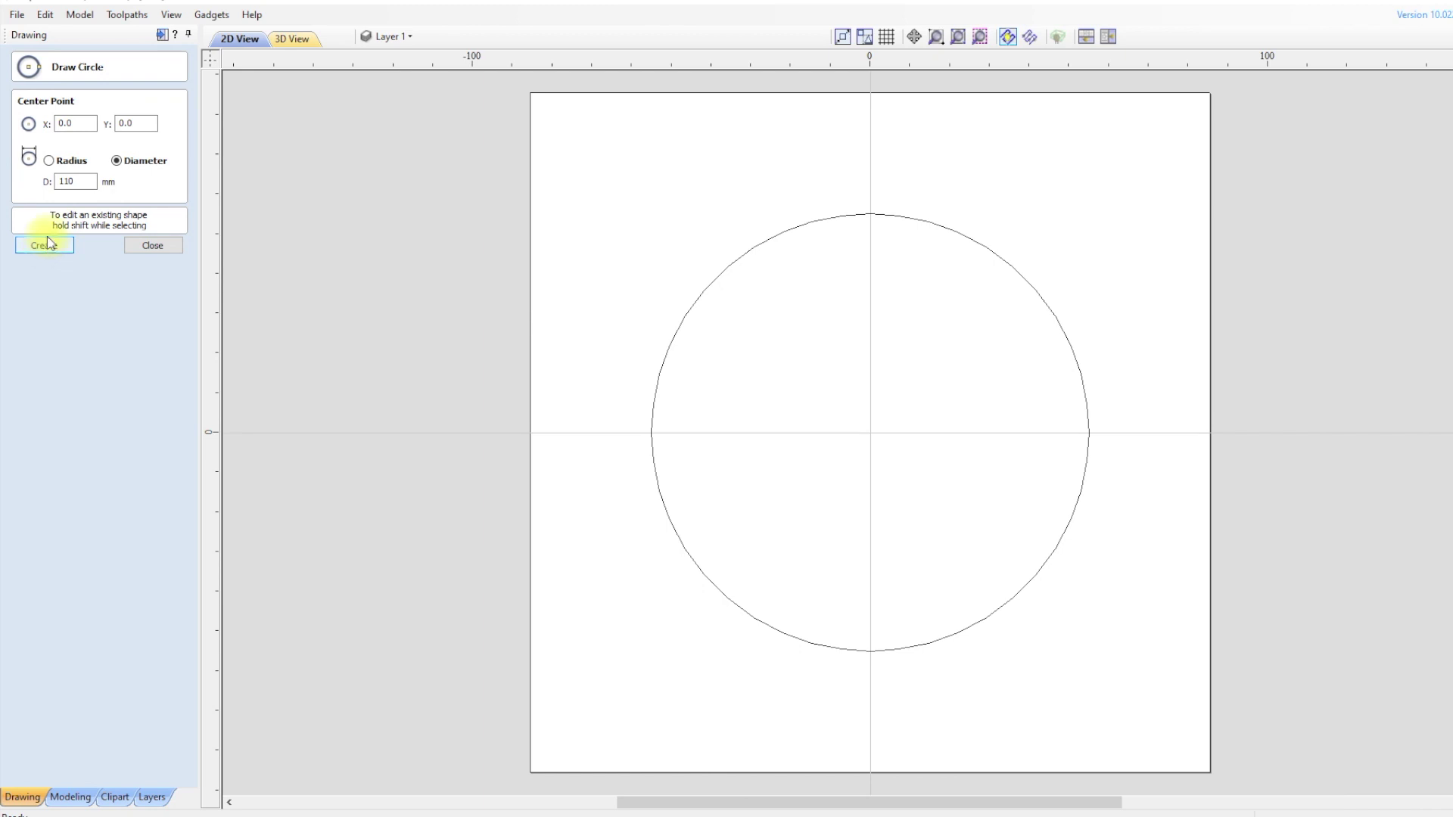
Step: Draw concentric circles of 90 mm and 76.25 mm diameter at the origin
drag(92, 182, 44, 183)
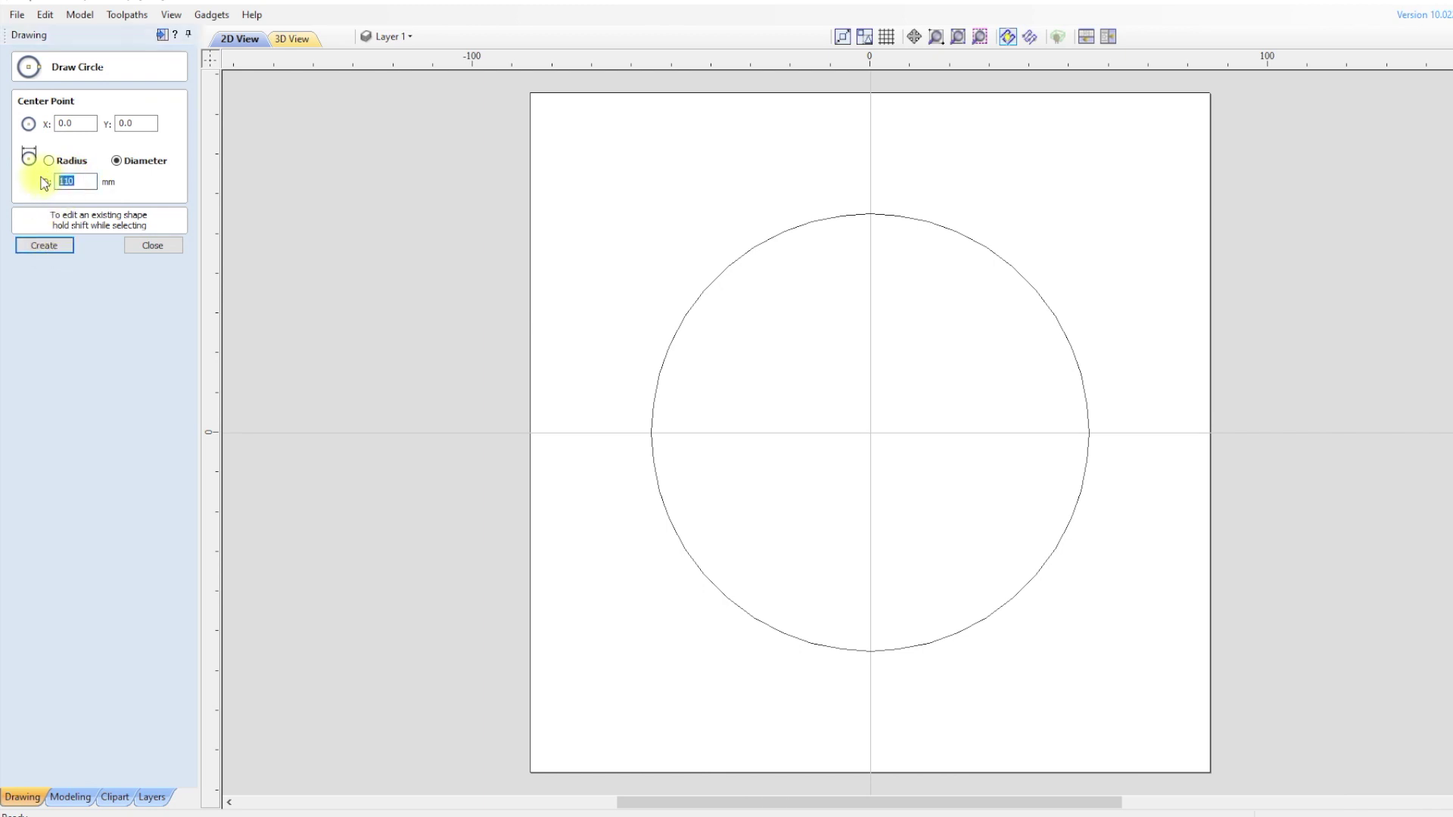
text(90)
click(47, 246)
drag(85, 181, 50, 185)
text(76.2)
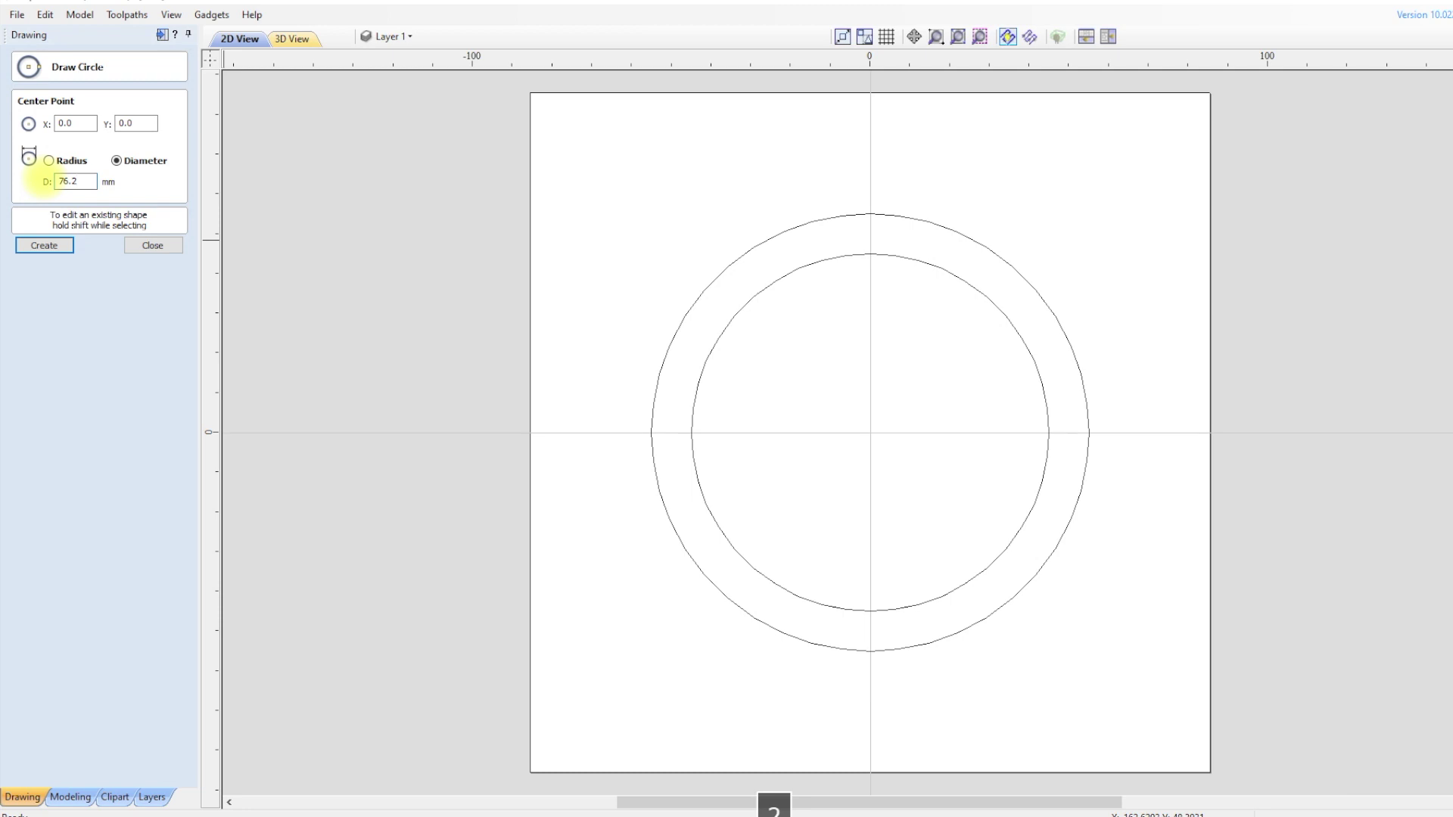
text(5)
click(46, 247)
click(141, 247)
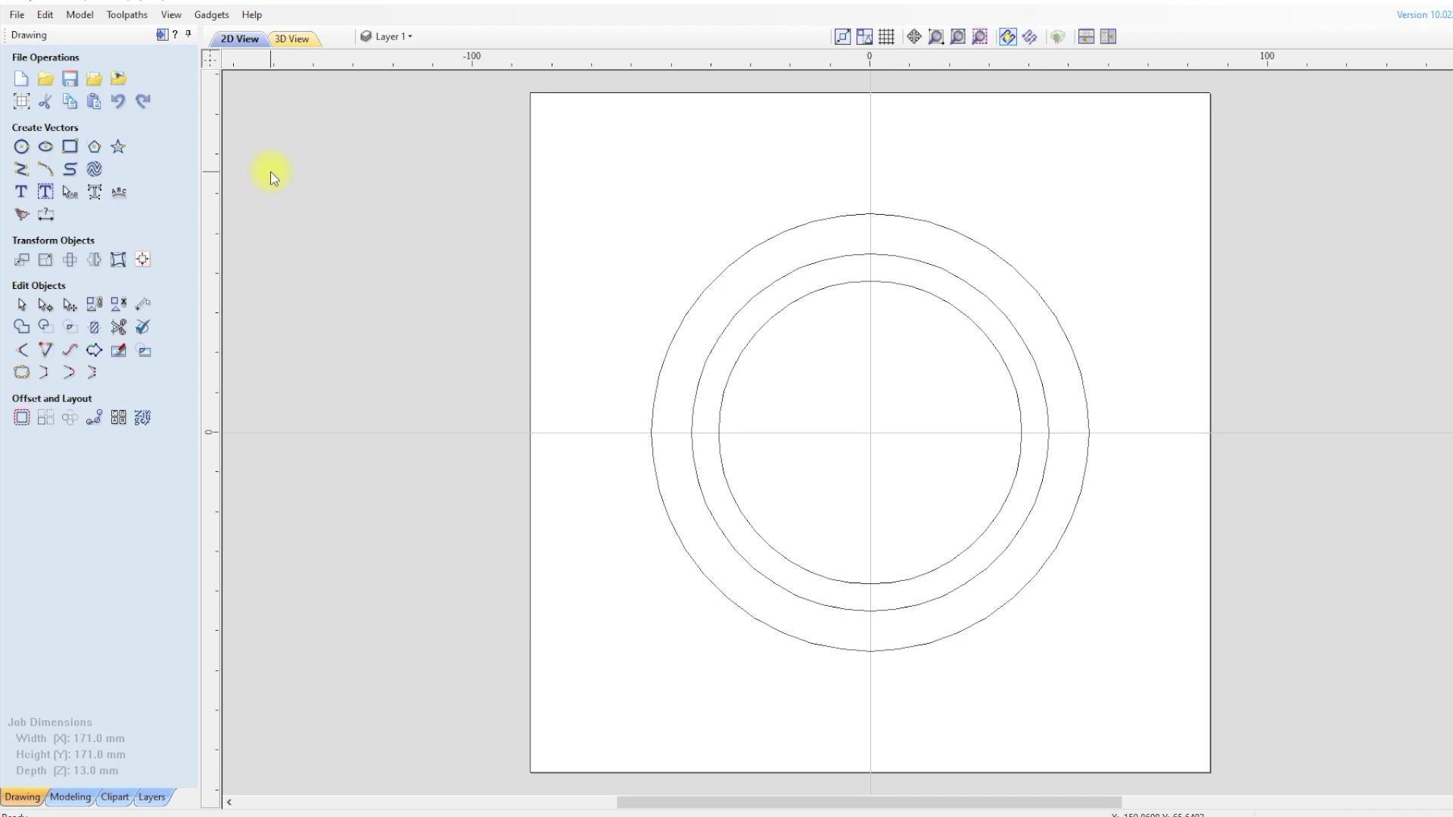
Step: Draw a 15 × 17.5 mm rectangle positioned at X -22.5
click(71, 150)
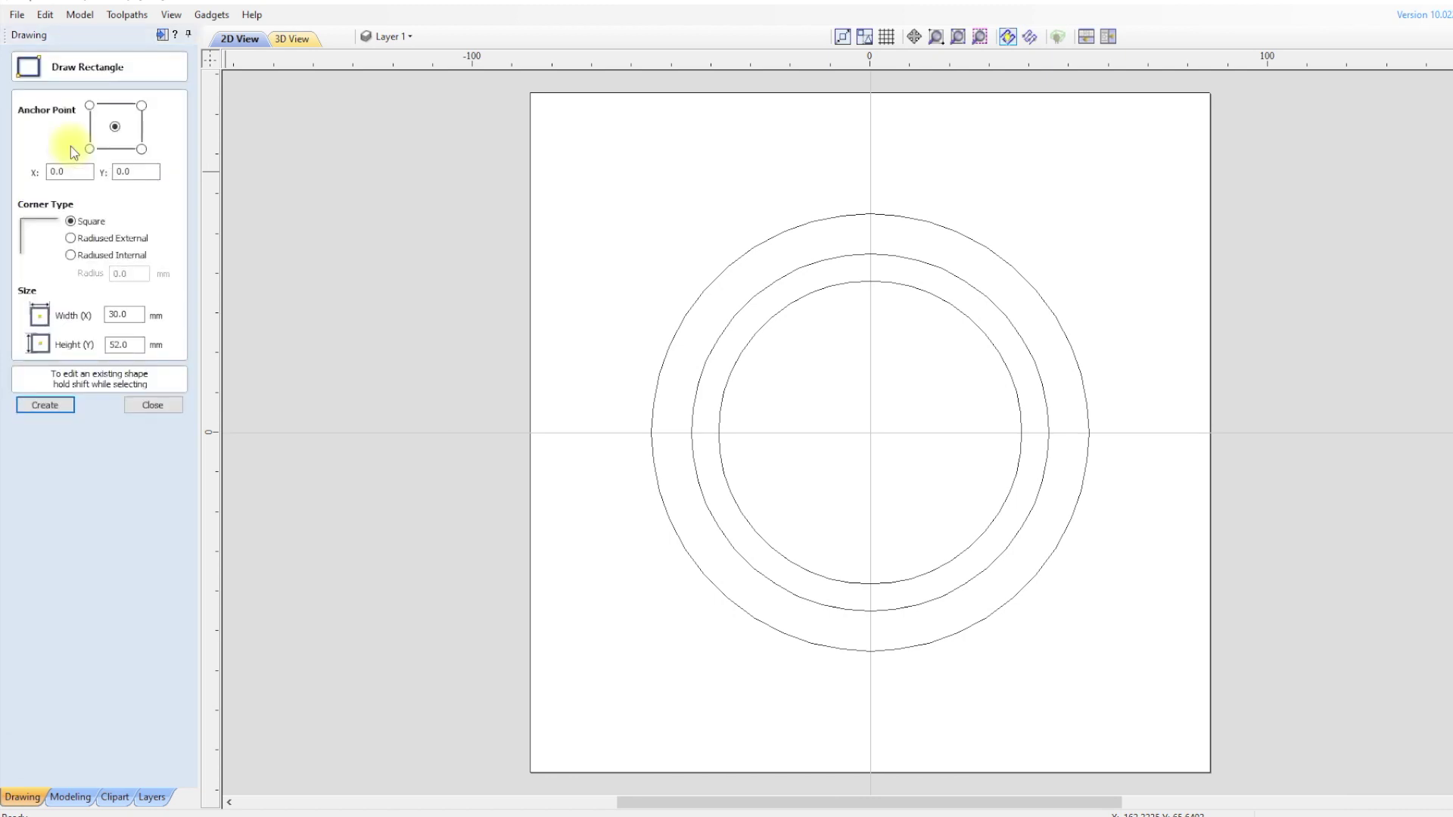
text(-22.5)
drag(129, 308, 91, 345)
text(1517.5)
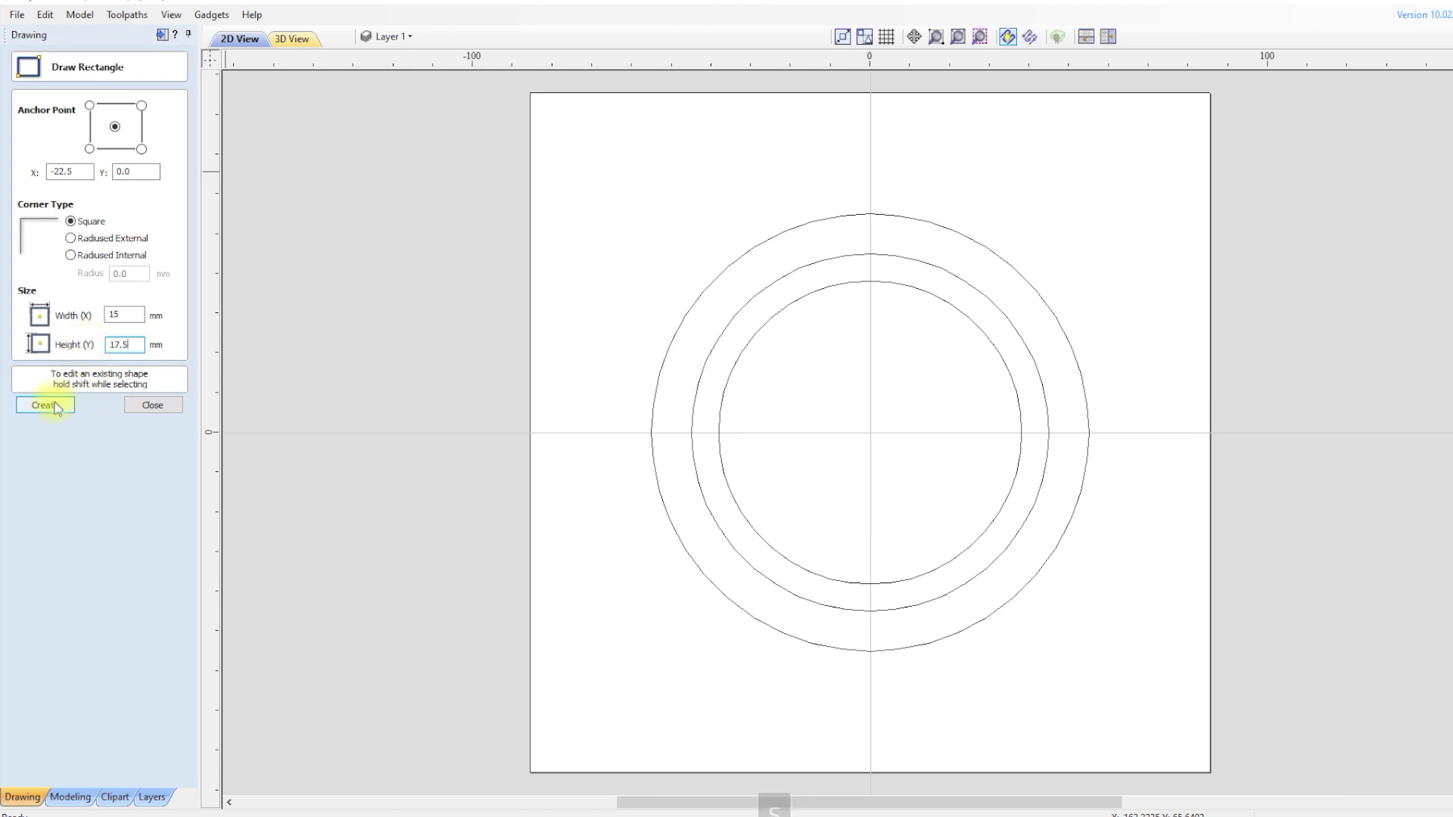
click(45, 405)
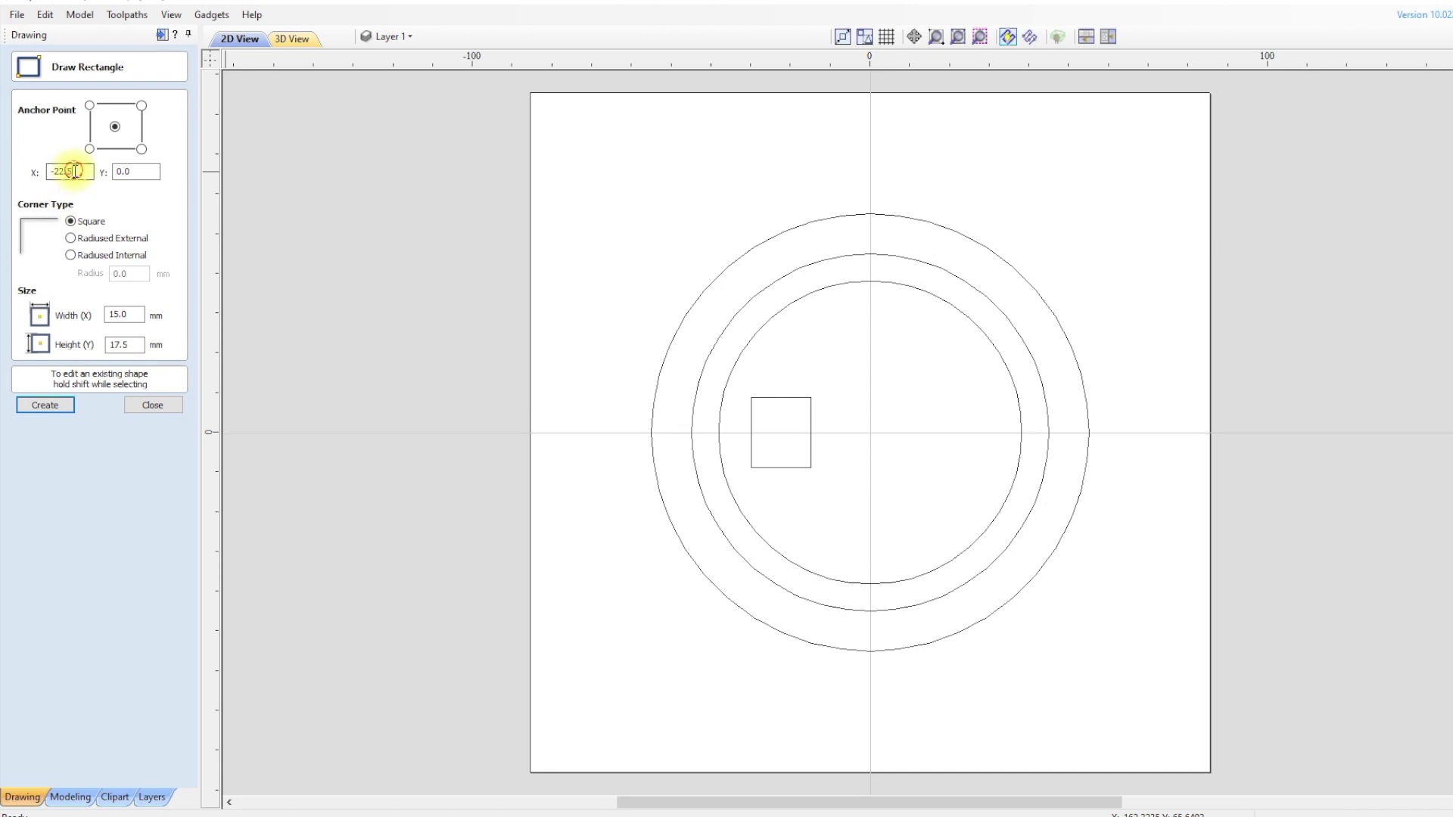
Step: Draw a 30 × 52 mm rectangle centred at X 0
drag(72, 171, 25, 172)
text(0)
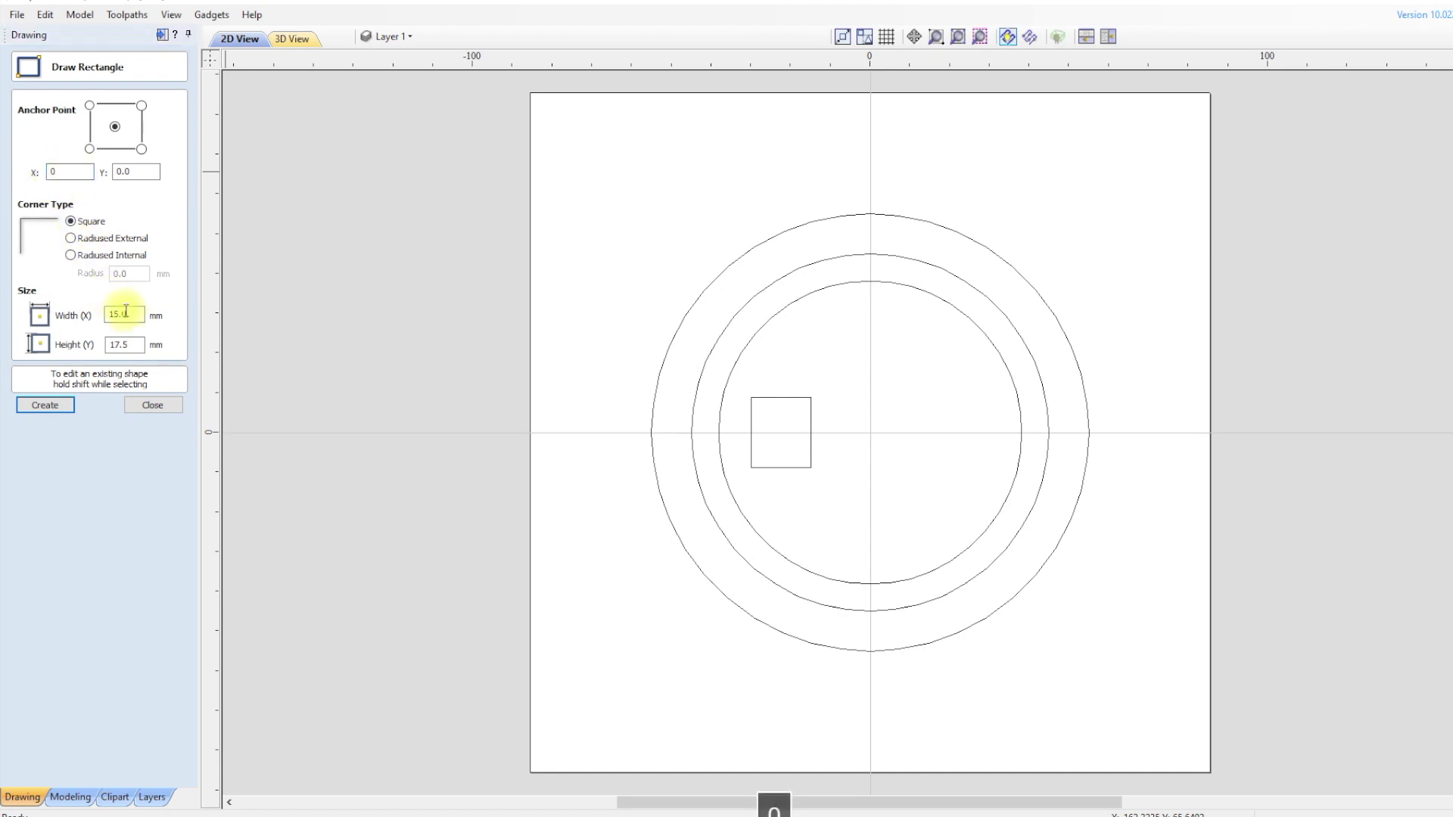
drag(131, 314, 86, 348)
text(30)
text(52)
click(52, 405)
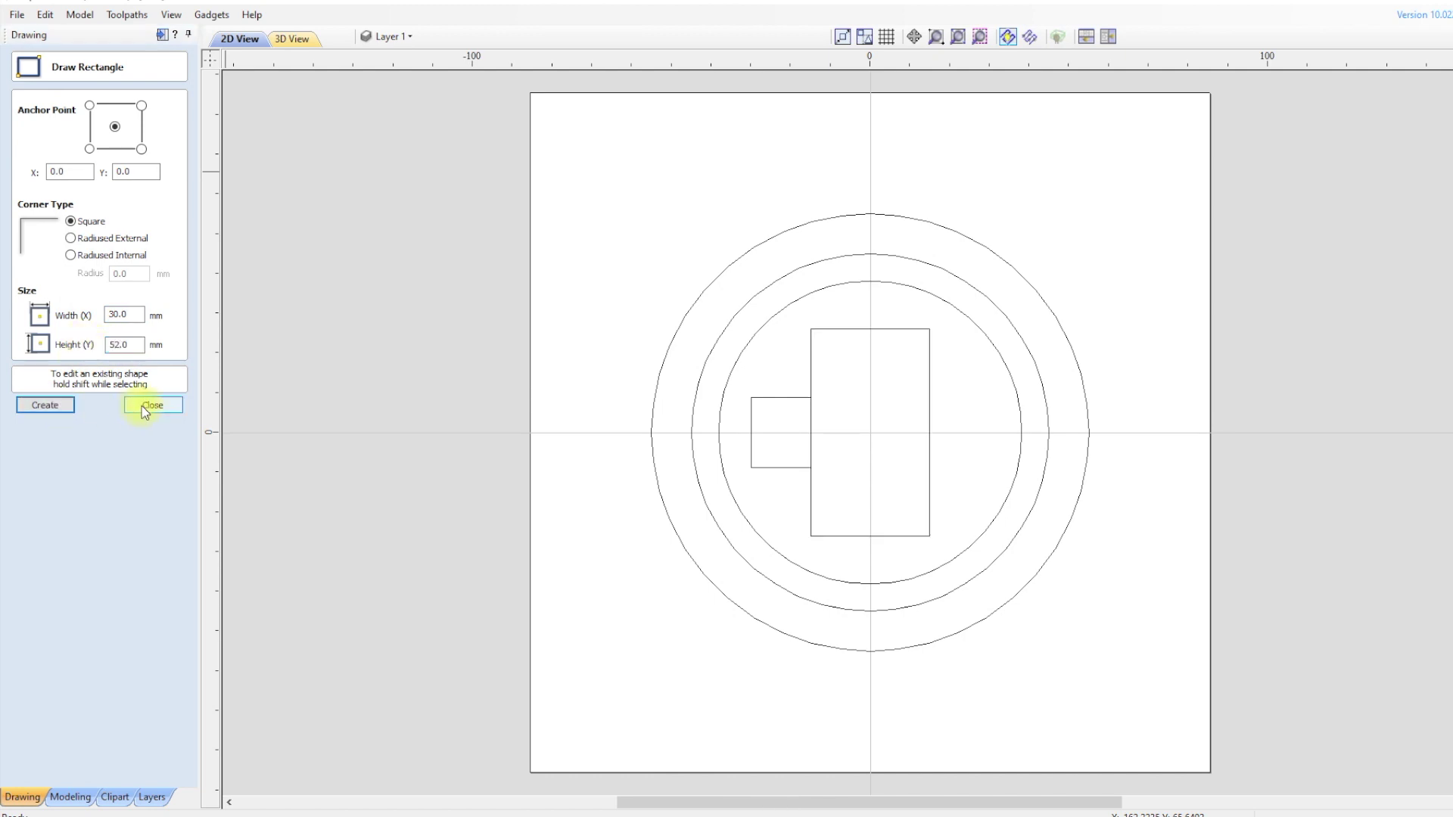
Step: Add vertical guides positioned at 21.5 mm and -21 mm
click(151, 406)
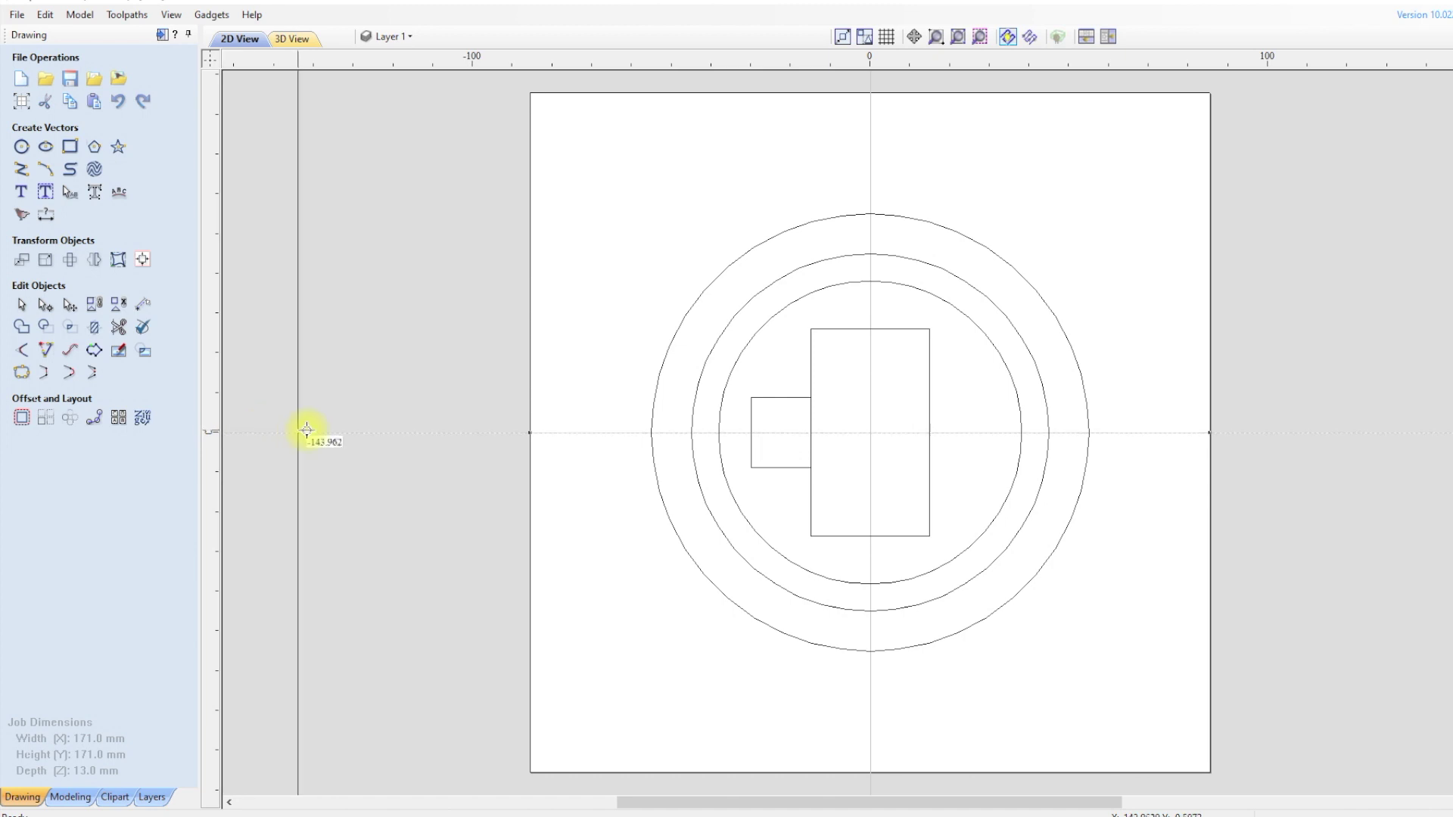
drag(307, 430, 603, 381)
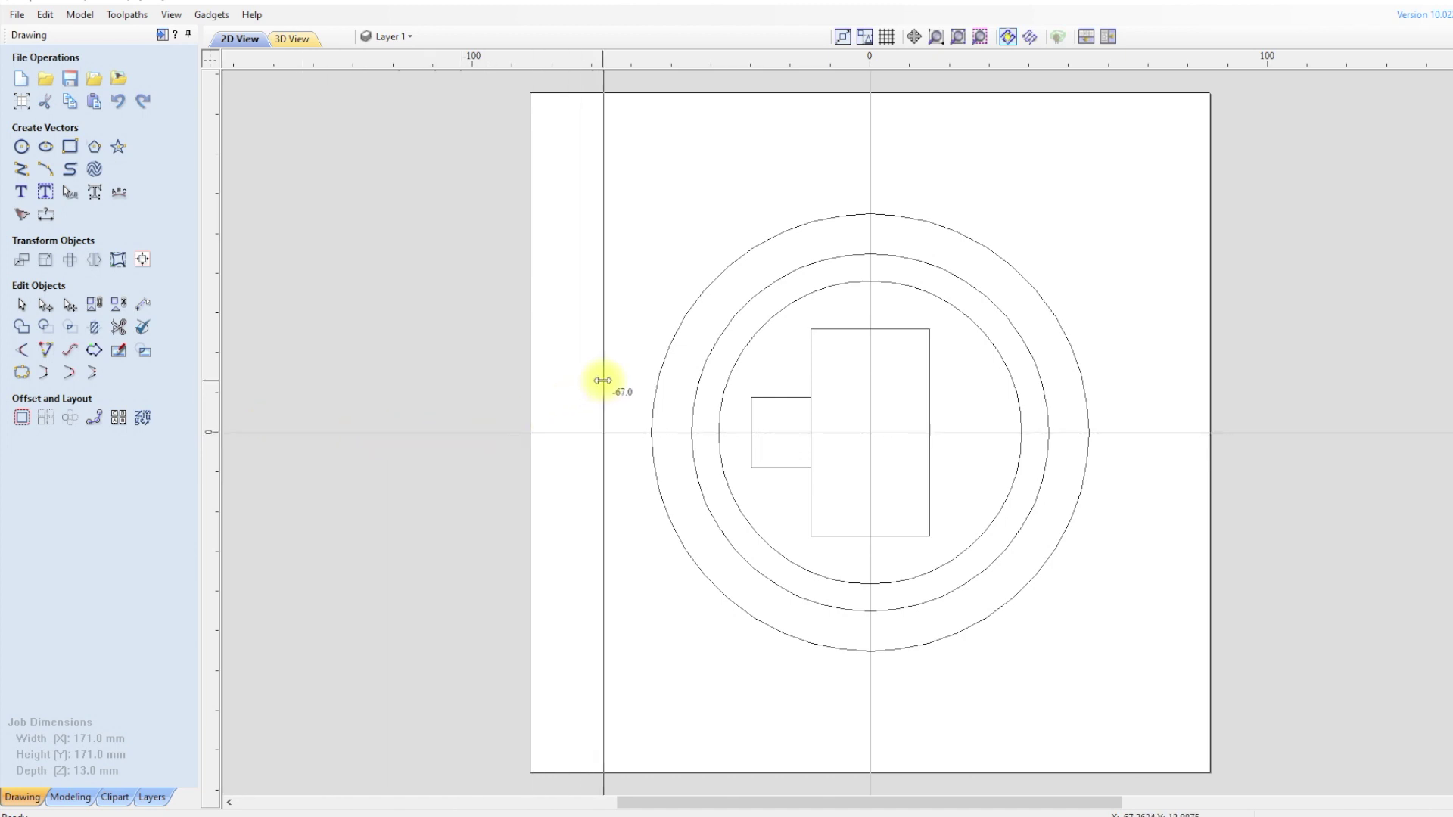
double_click(603, 381)
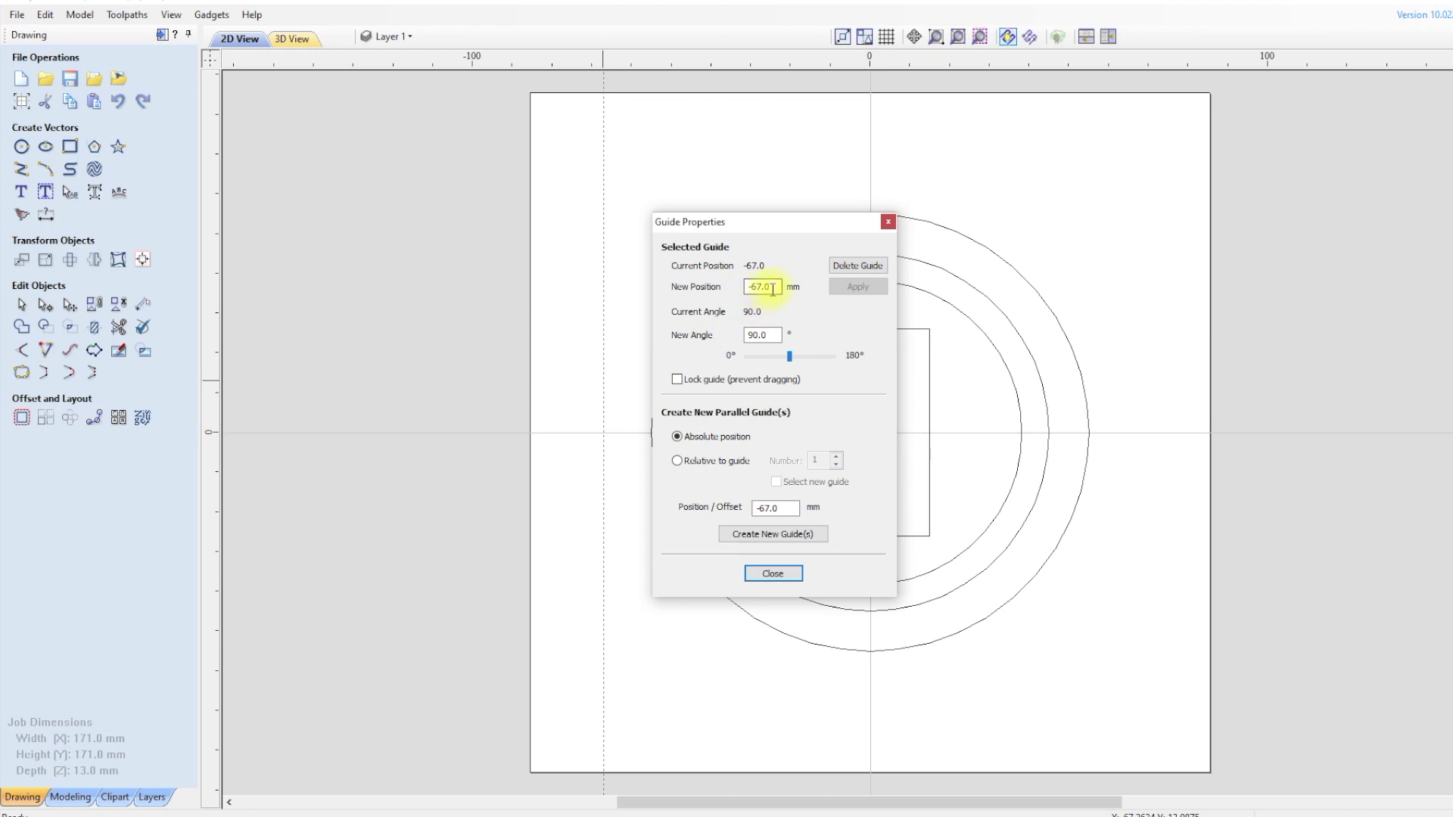
double_click(770, 288)
text(21.5)
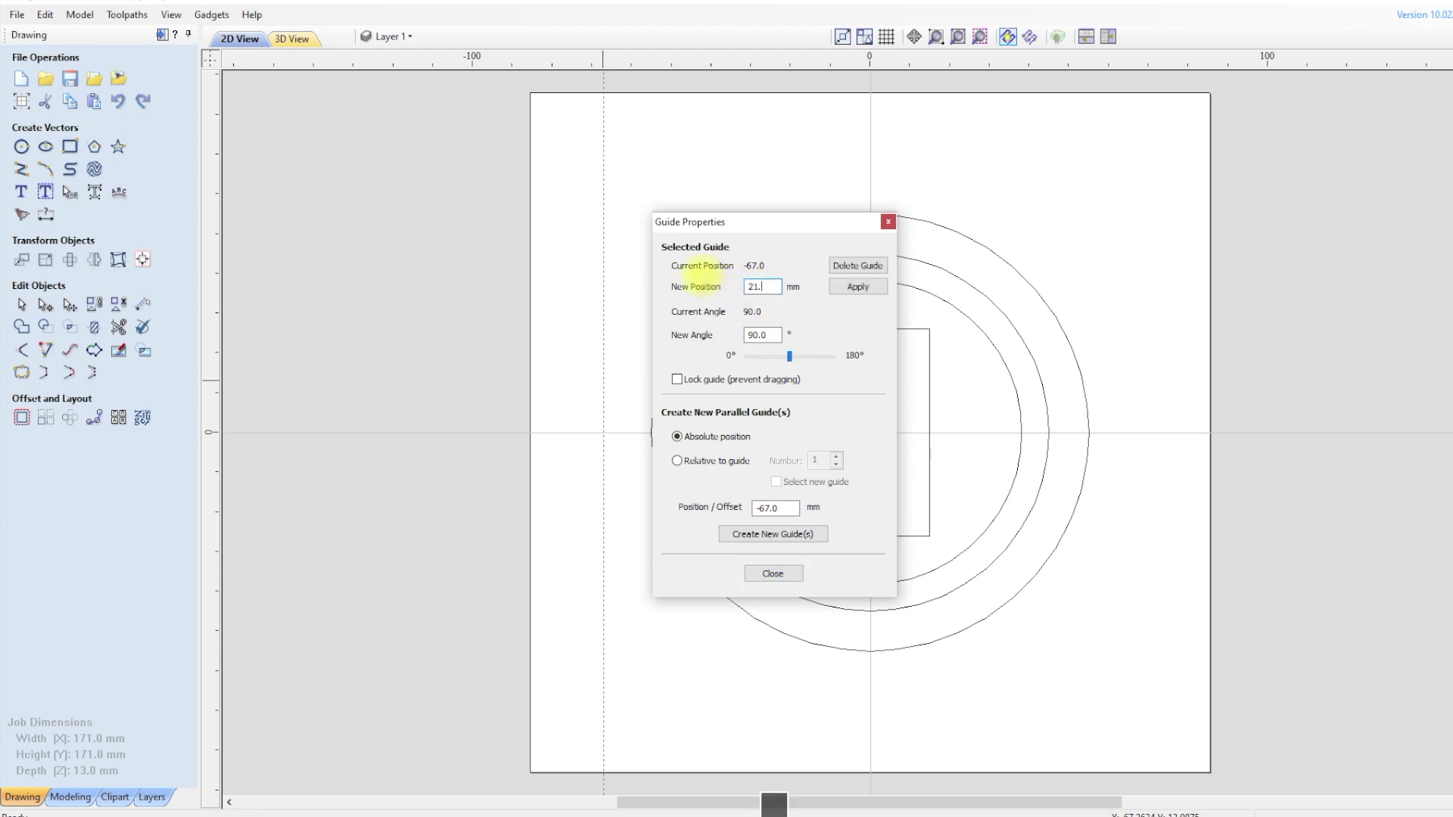
click(858, 287)
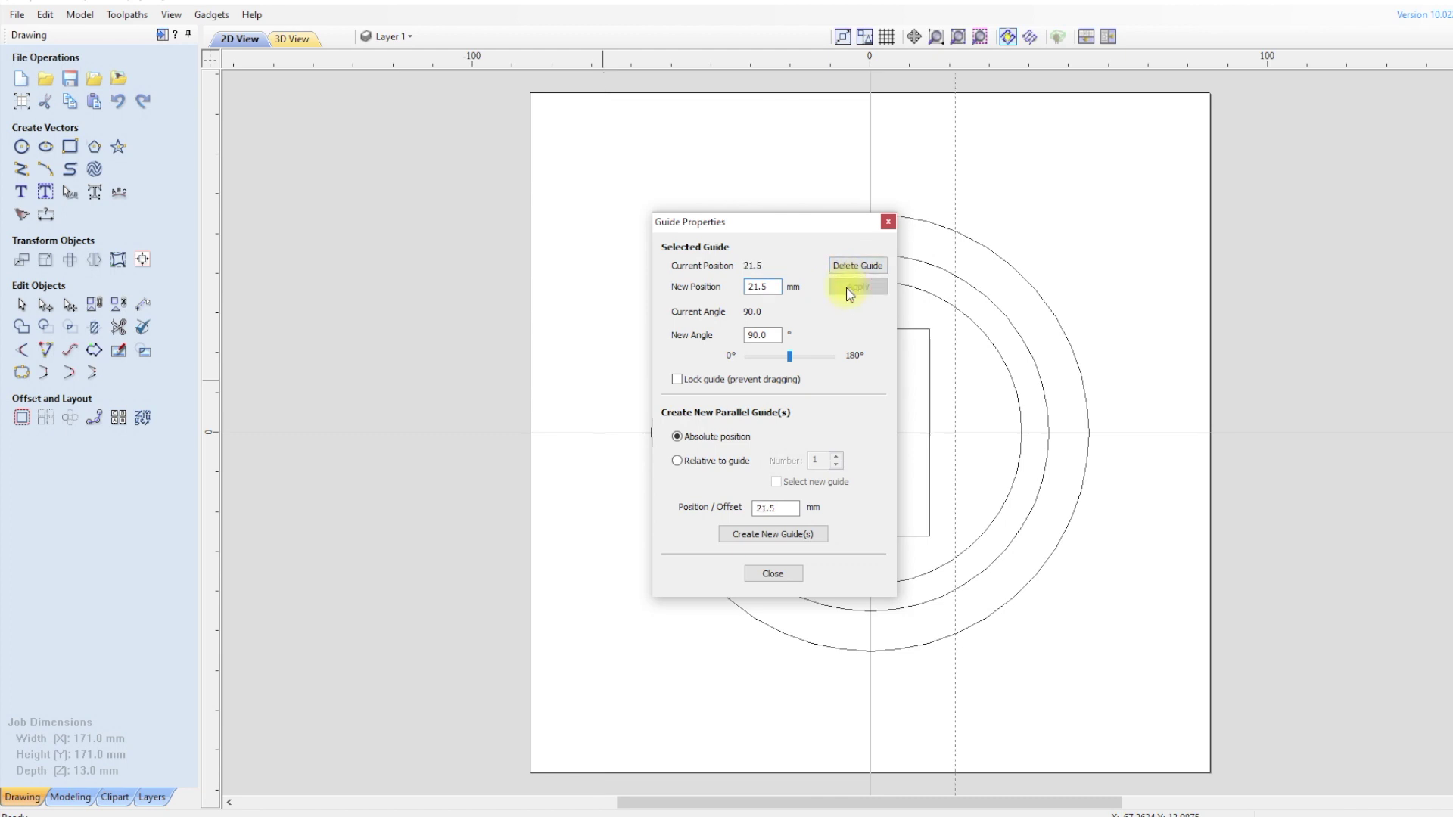
click(773, 574)
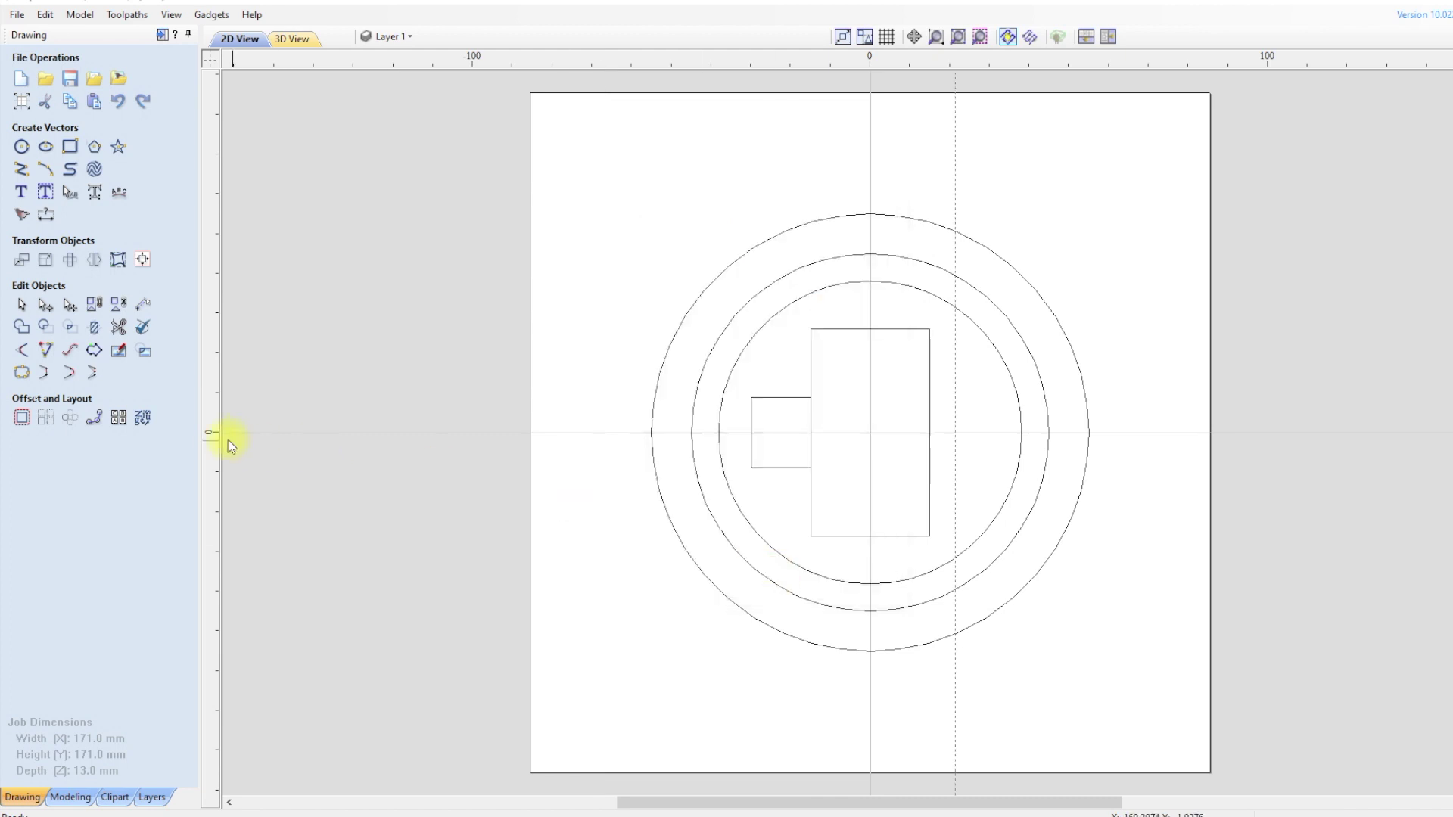
drag(204, 438, 621, 419)
double_click(621, 420)
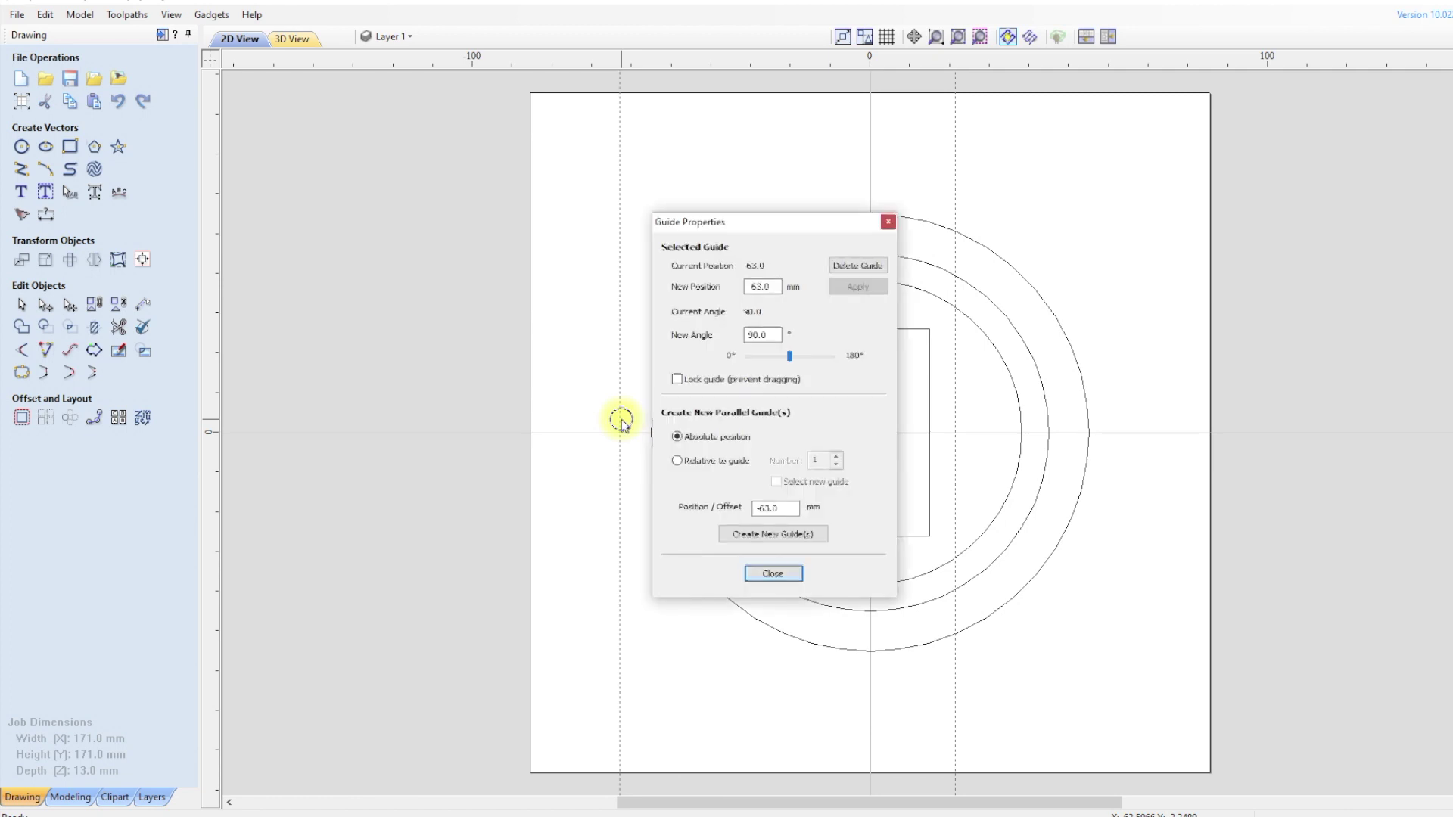
click(761, 287)
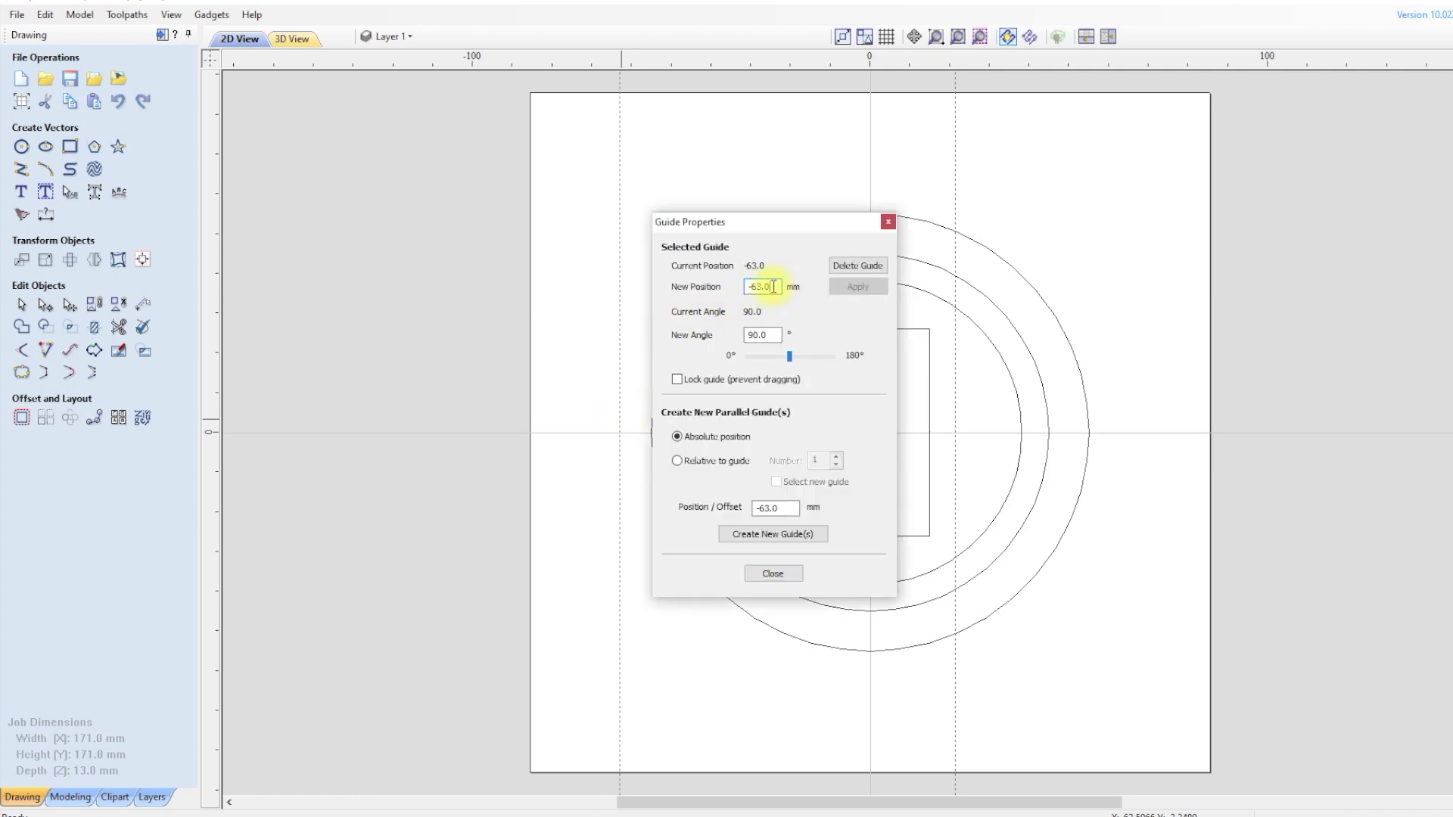
key(BackSpace)
key(BackSpace)
key(BackSpace)
key(BackSpace)
text(21.)
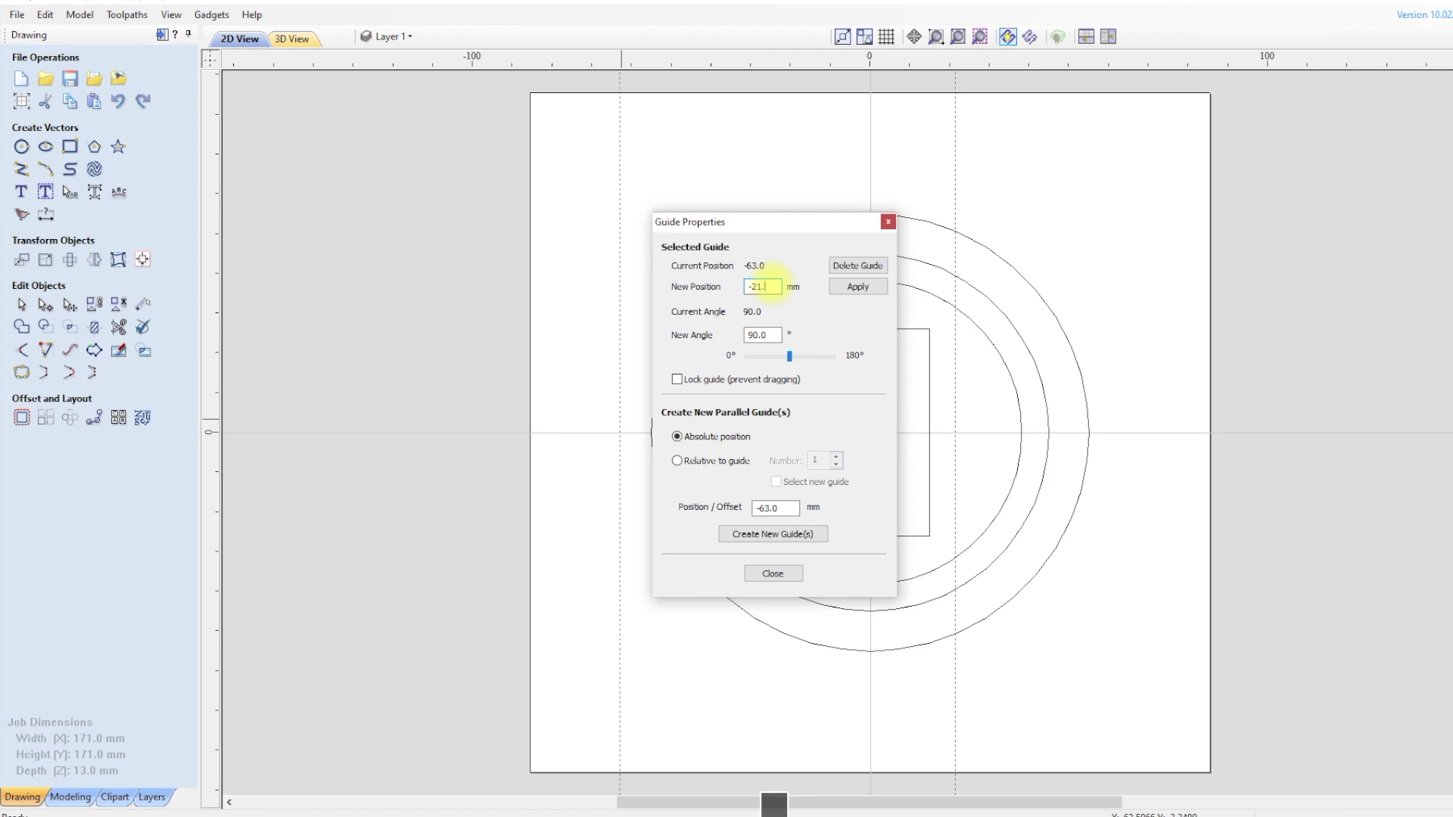
key(Return)
Step: Add vertical guides positioned at 39.5 mm and -39.5 mm
drag(207, 384, 572, 381)
double_click(573, 380)
drag(769, 287, 735, 289)
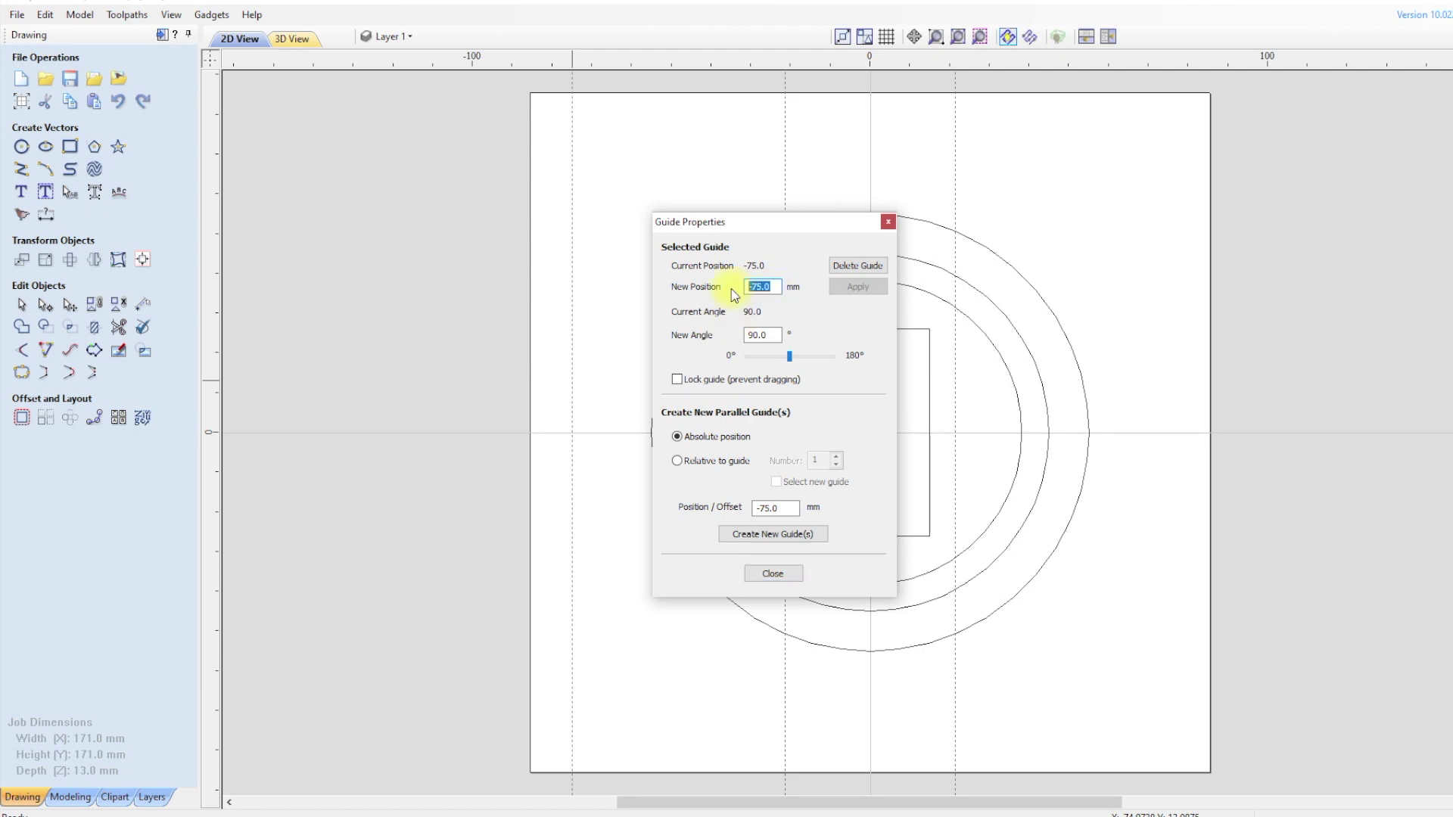
text(39.)
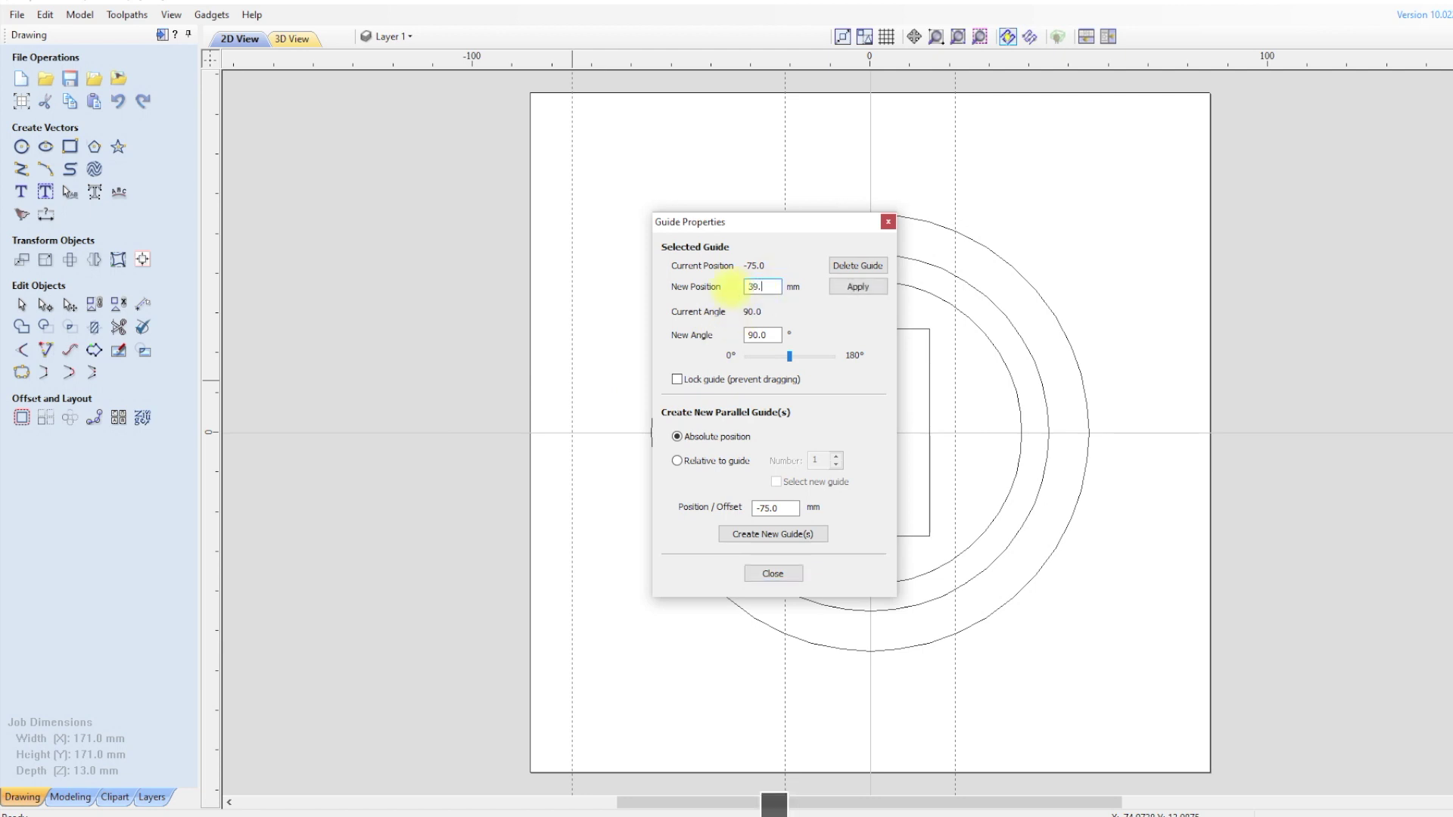
text(5)
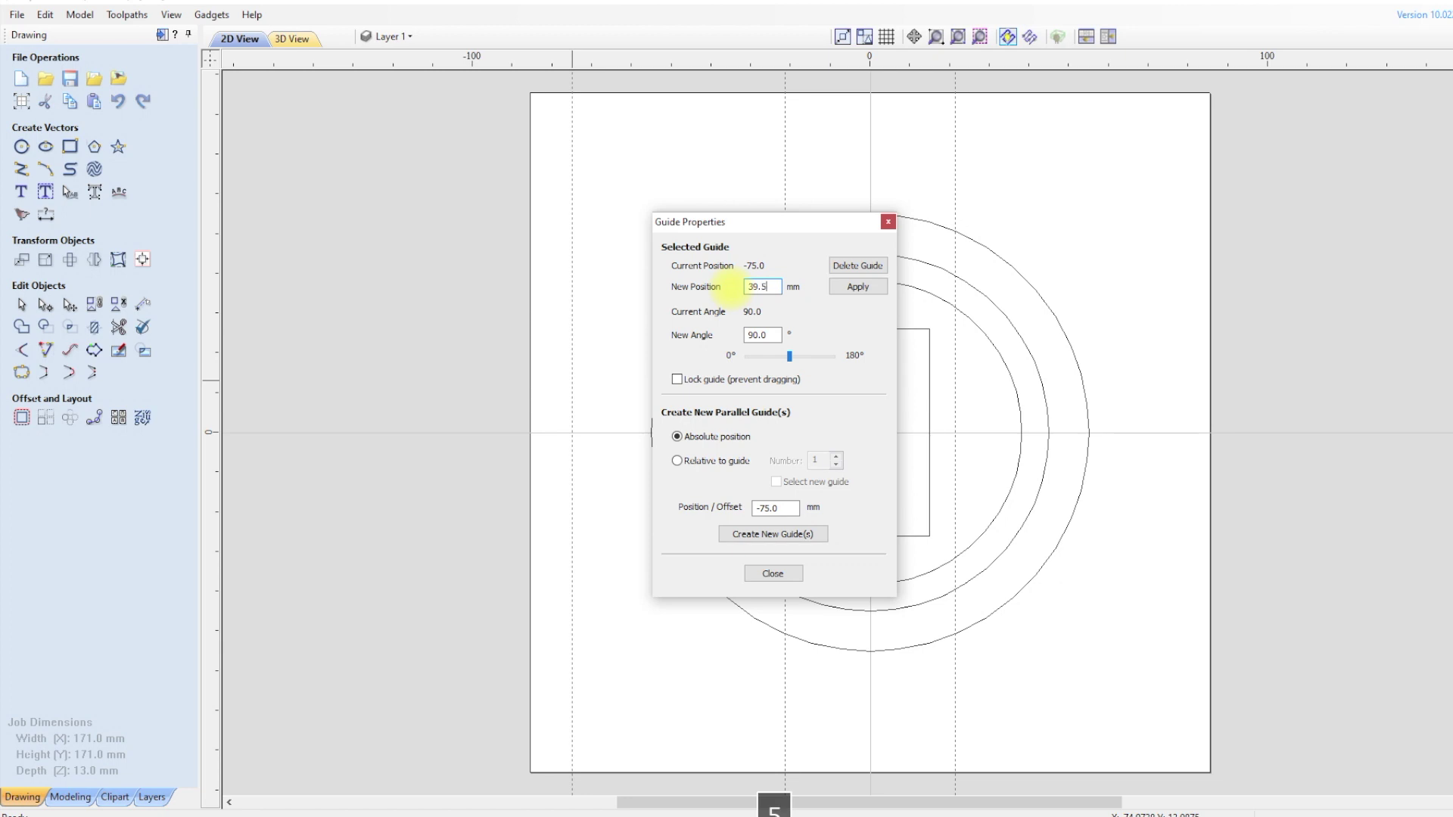
click(854, 288)
click(888, 222)
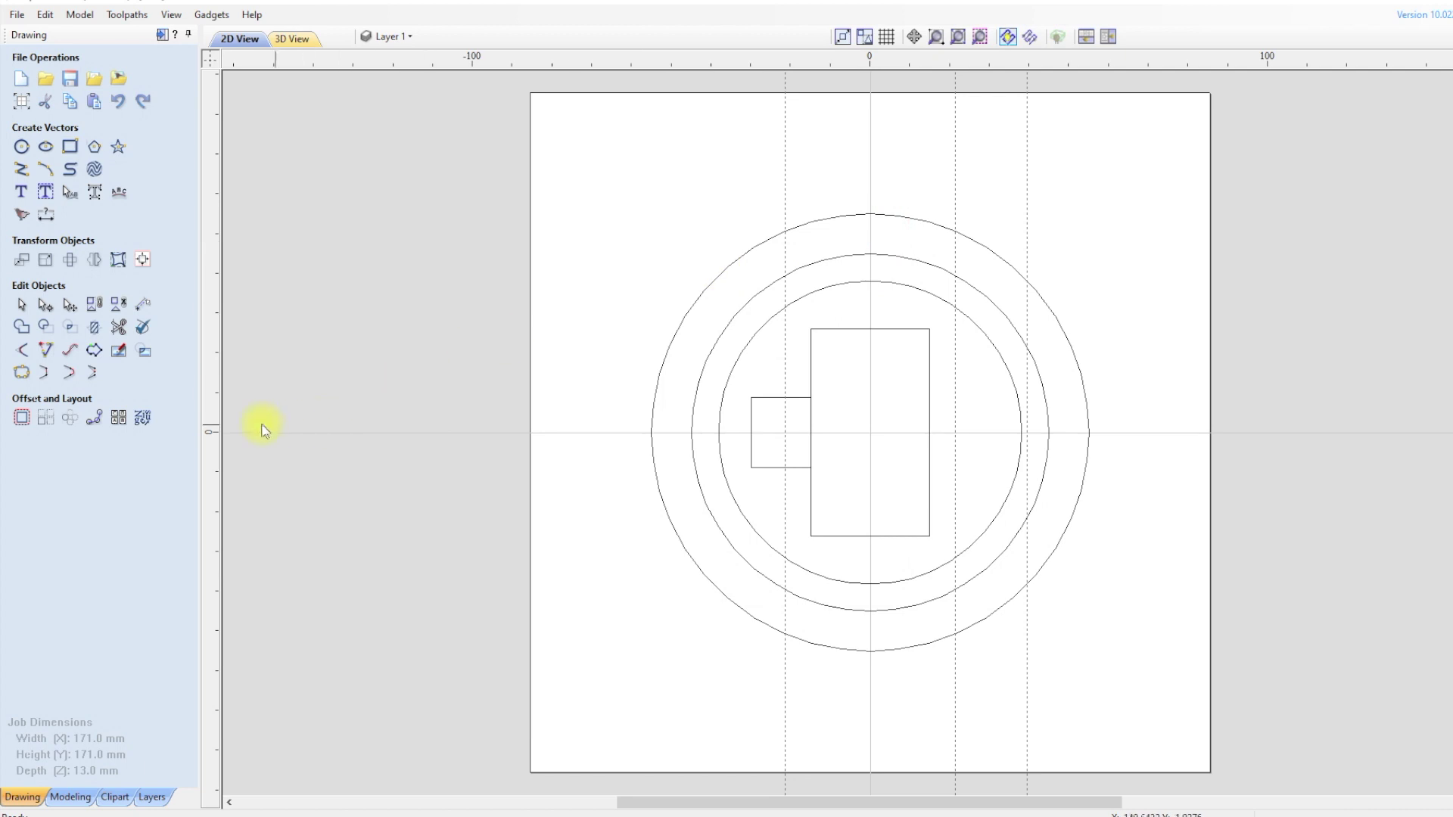
drag(209, 402, 580, 374)
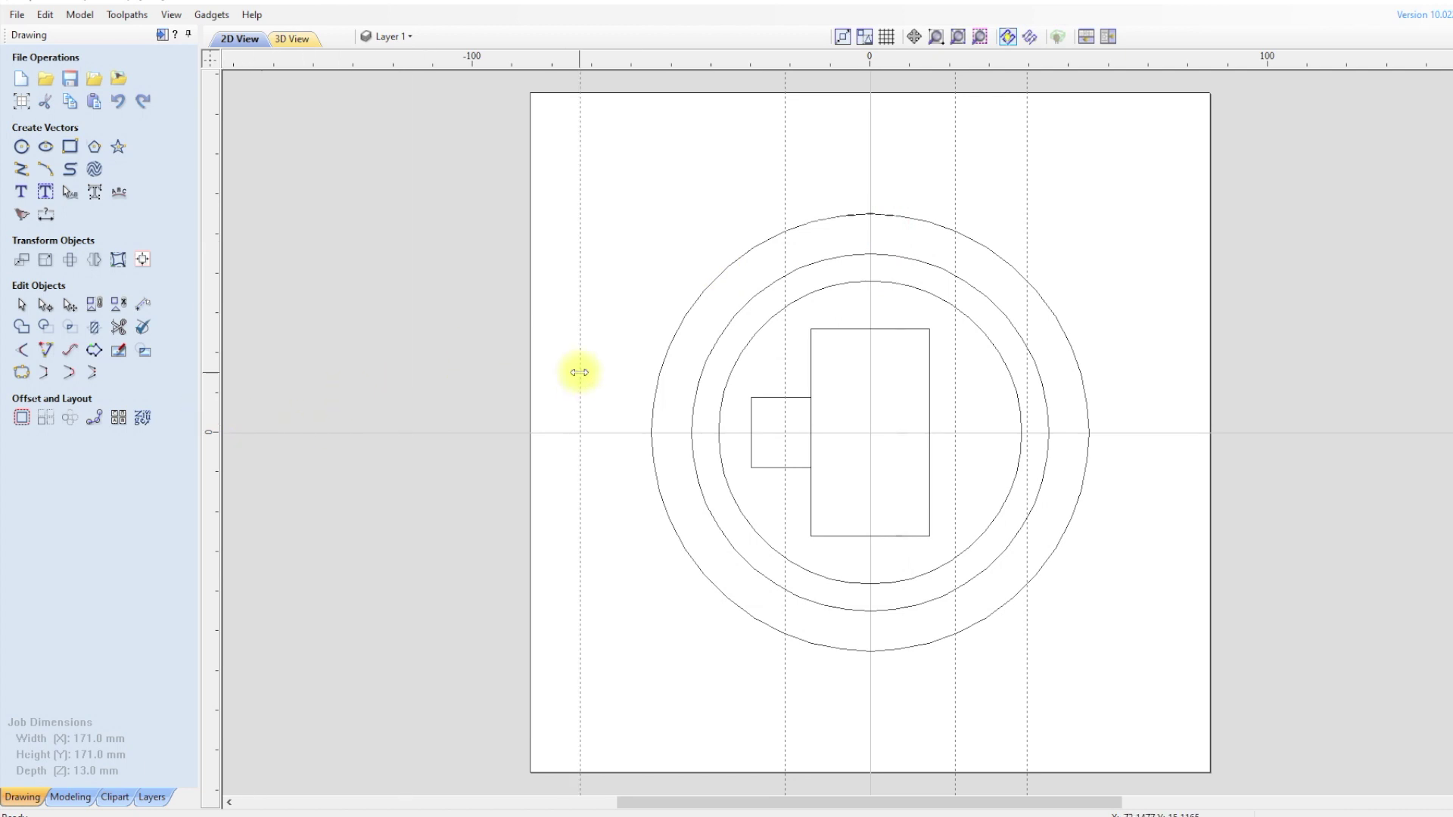
double_click(580, 374)
click(779, 286)
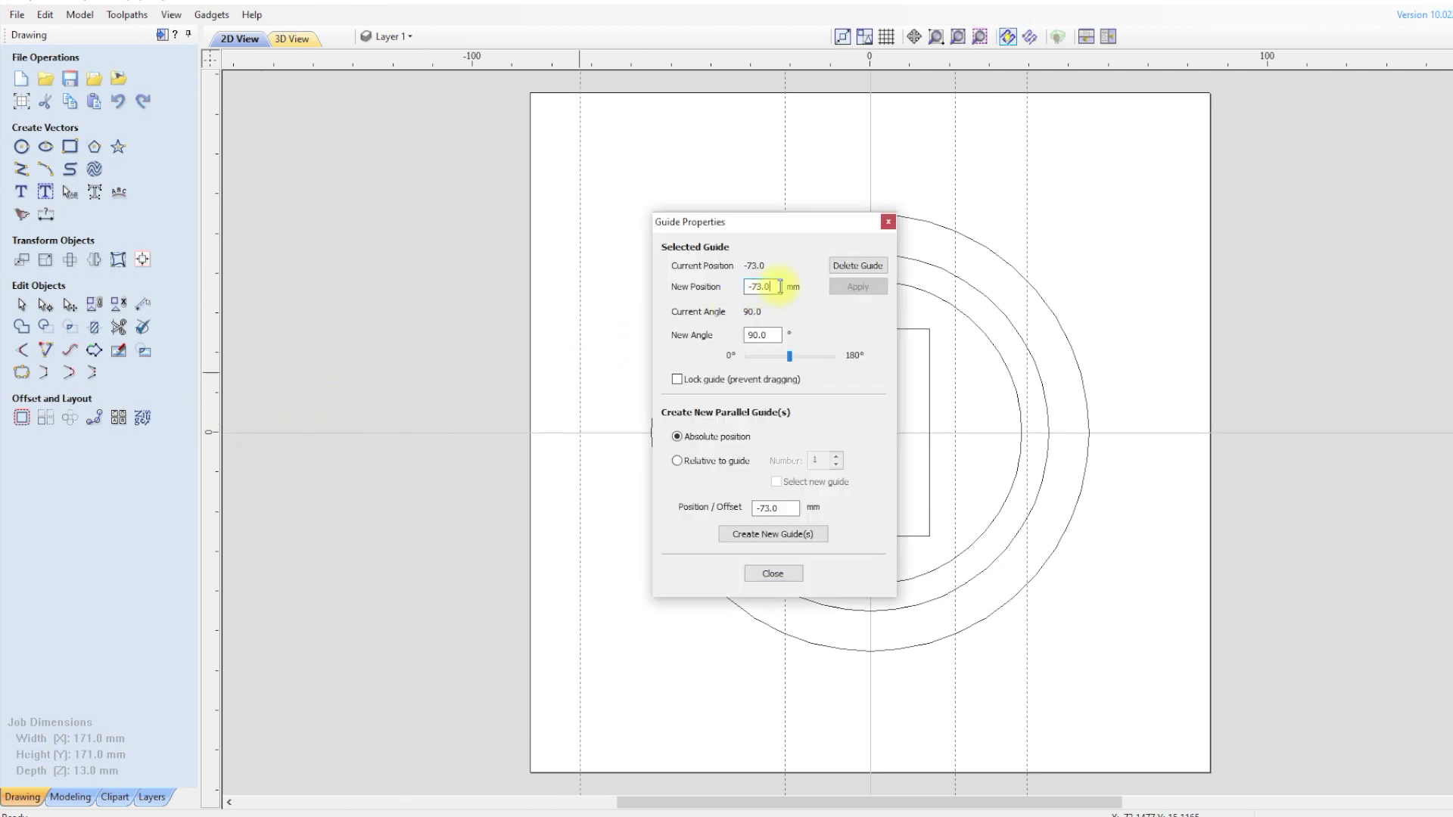
key(BackSpace)
key(BackSpace)
key(BackSpace)
key(BackSpace)
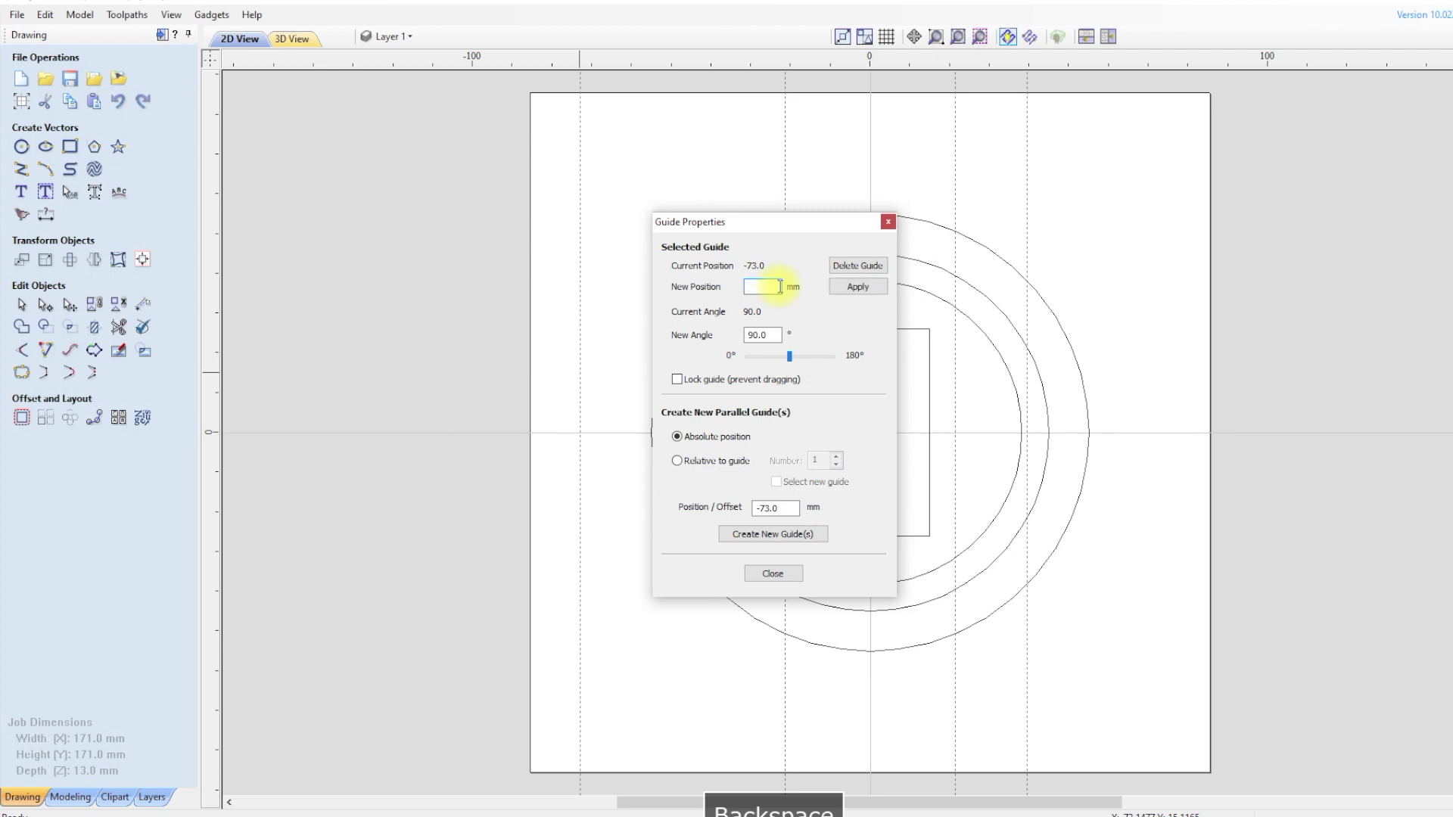
text(-39.5)
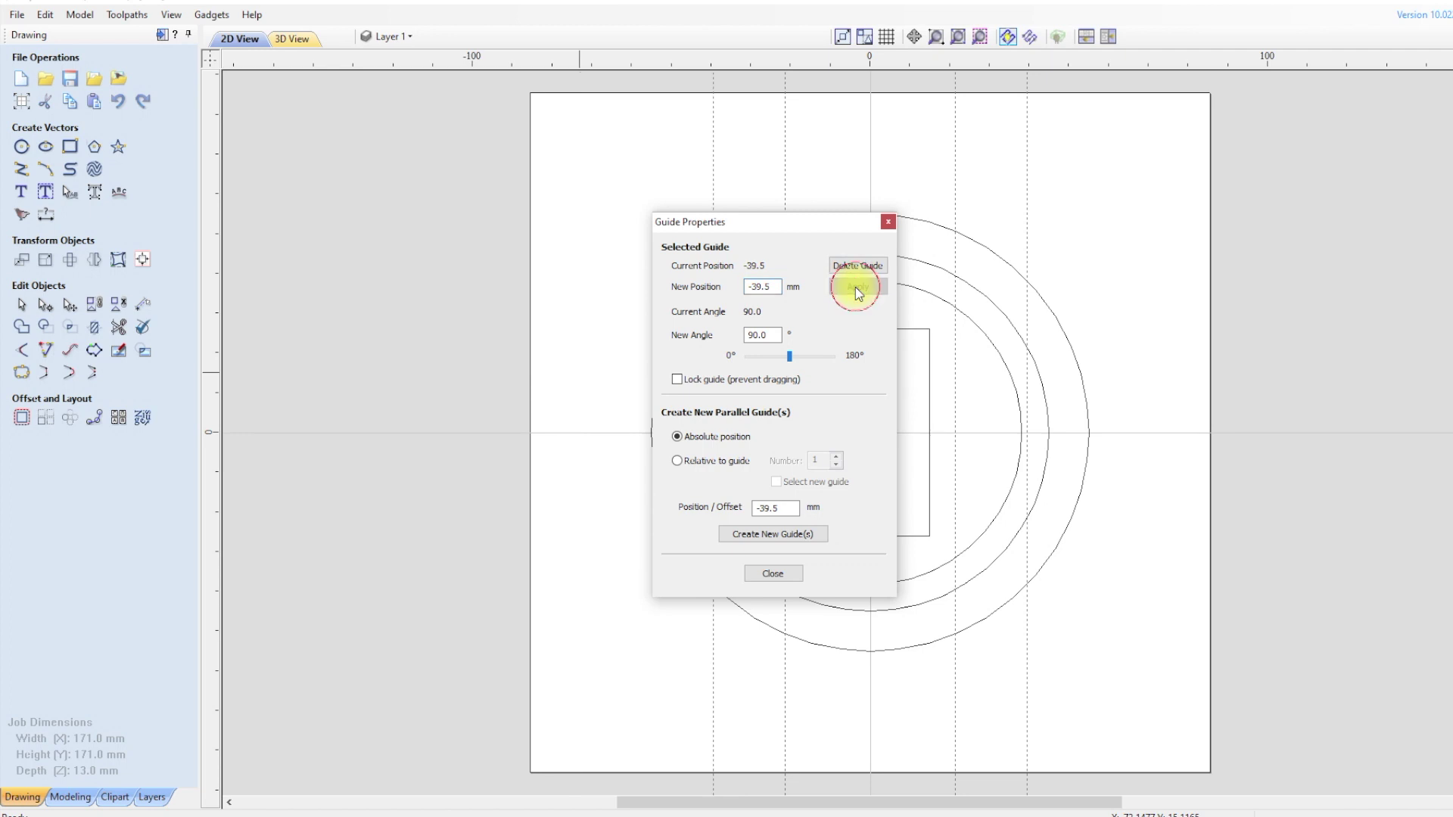
click(773, 574)
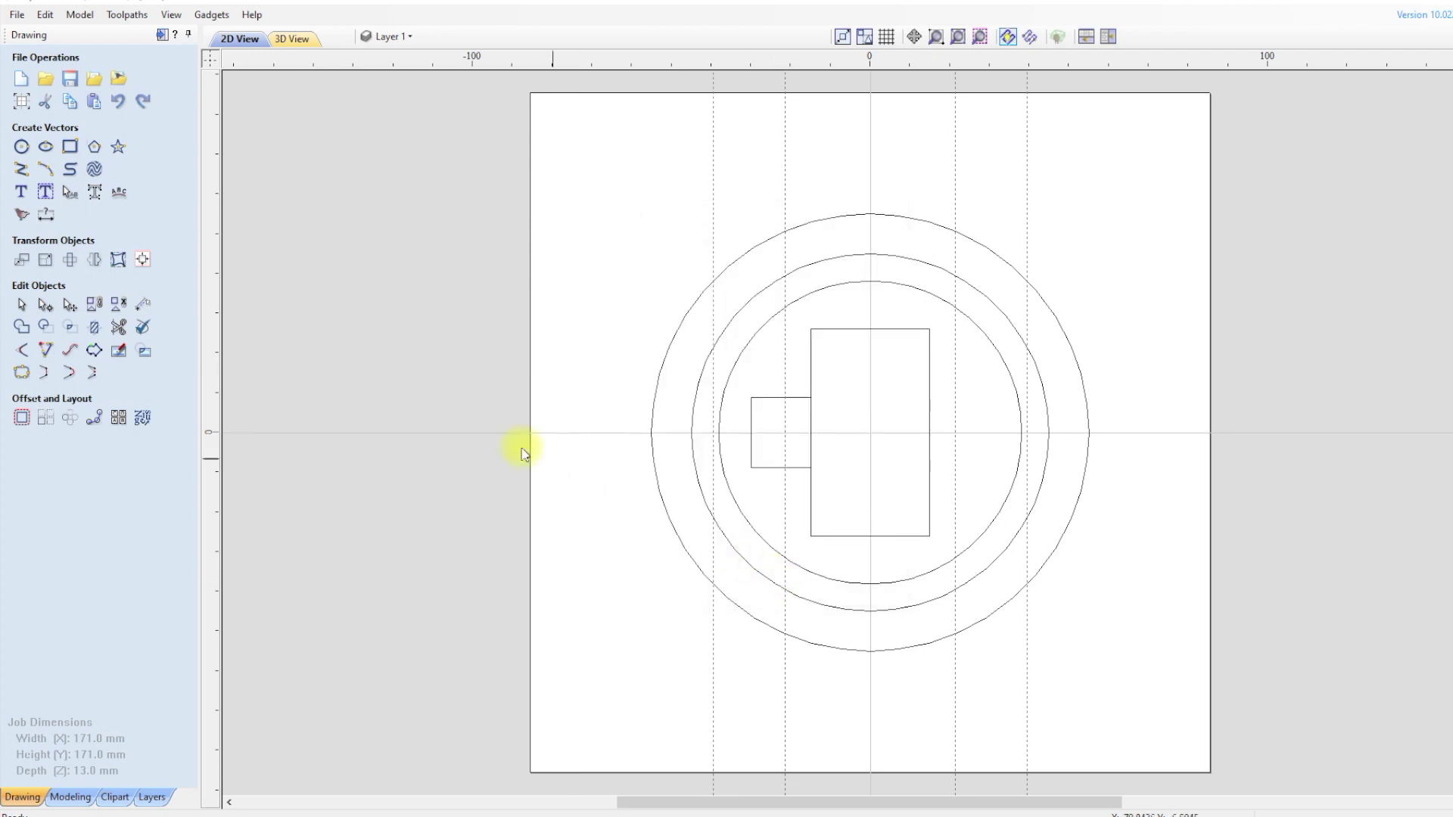
Step: Place 2.5 mm diameter circles on the large rectangle's four corners
click(21, 147)
drag(88, 182, 47, 187)
text(2.5)
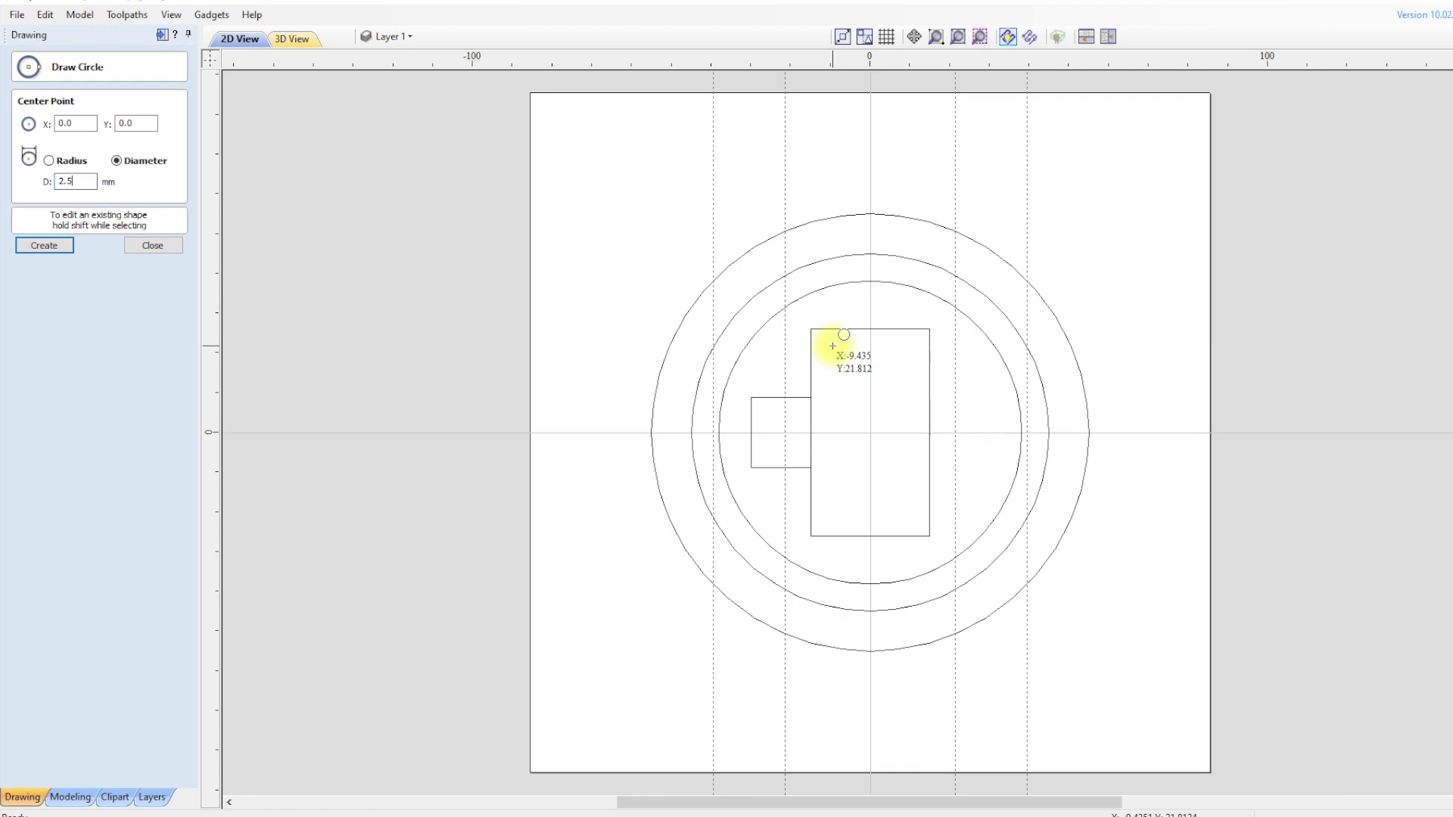
click(811, 330)
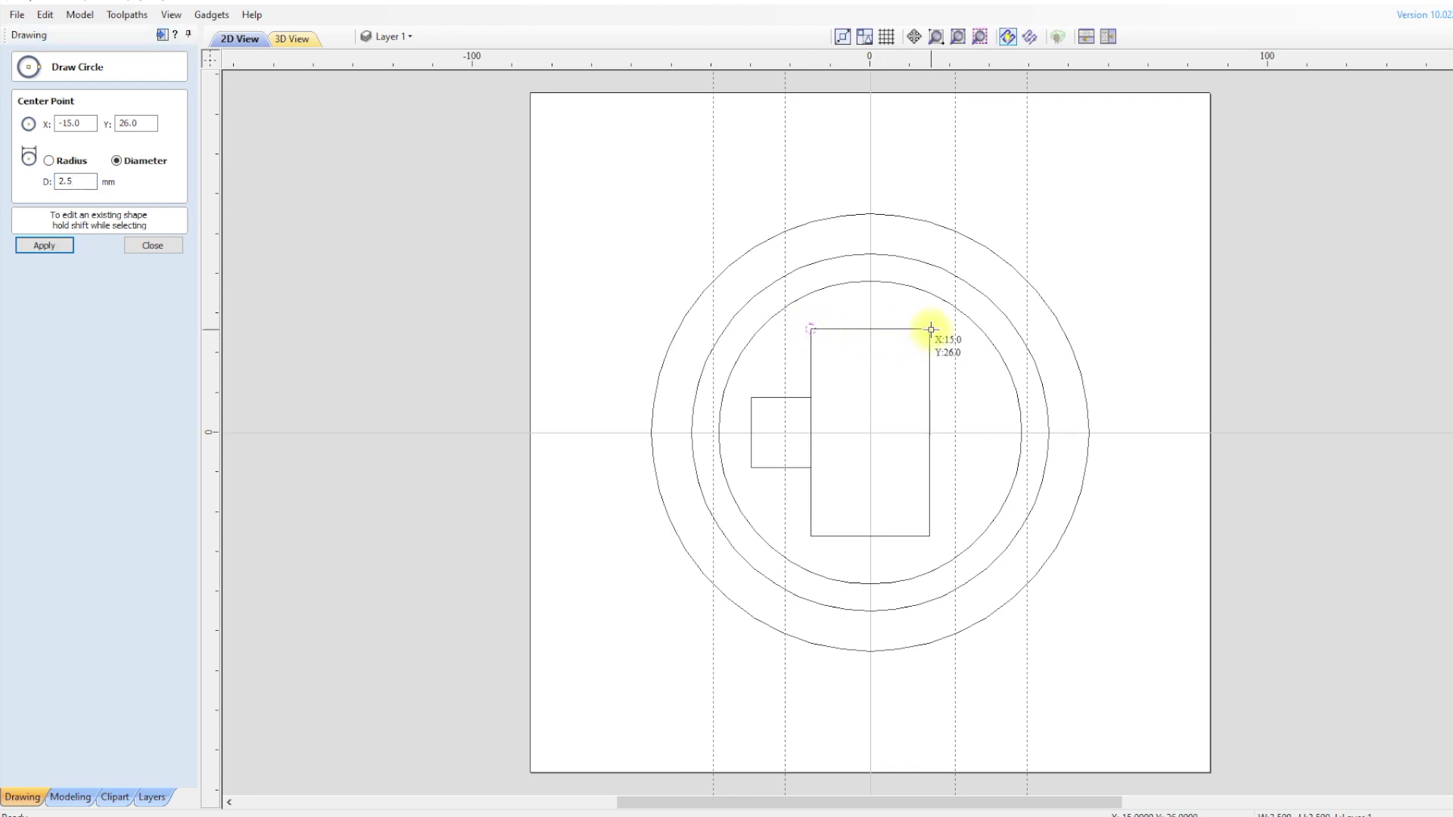
click(931, 330)
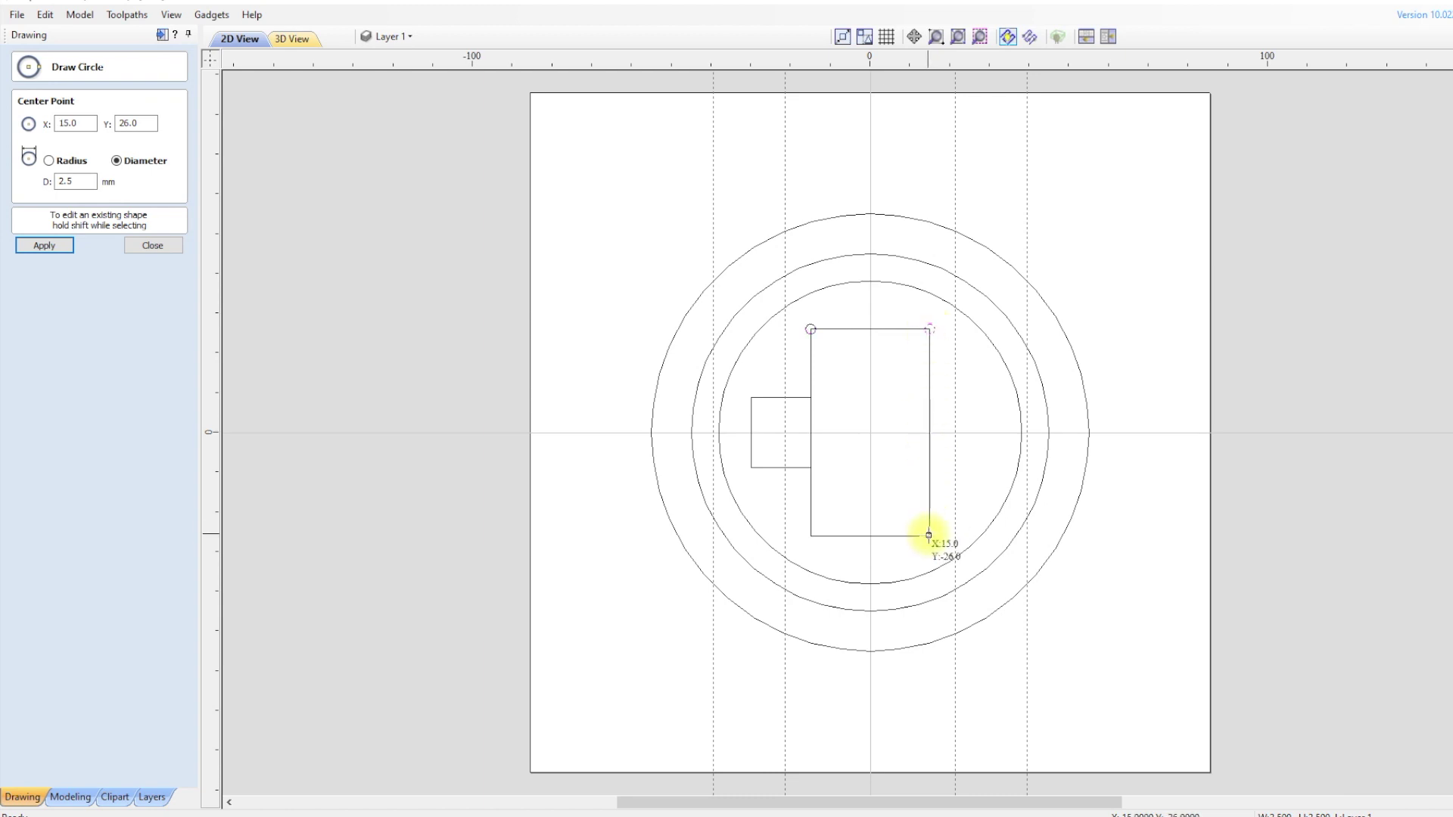
click(930, 536)
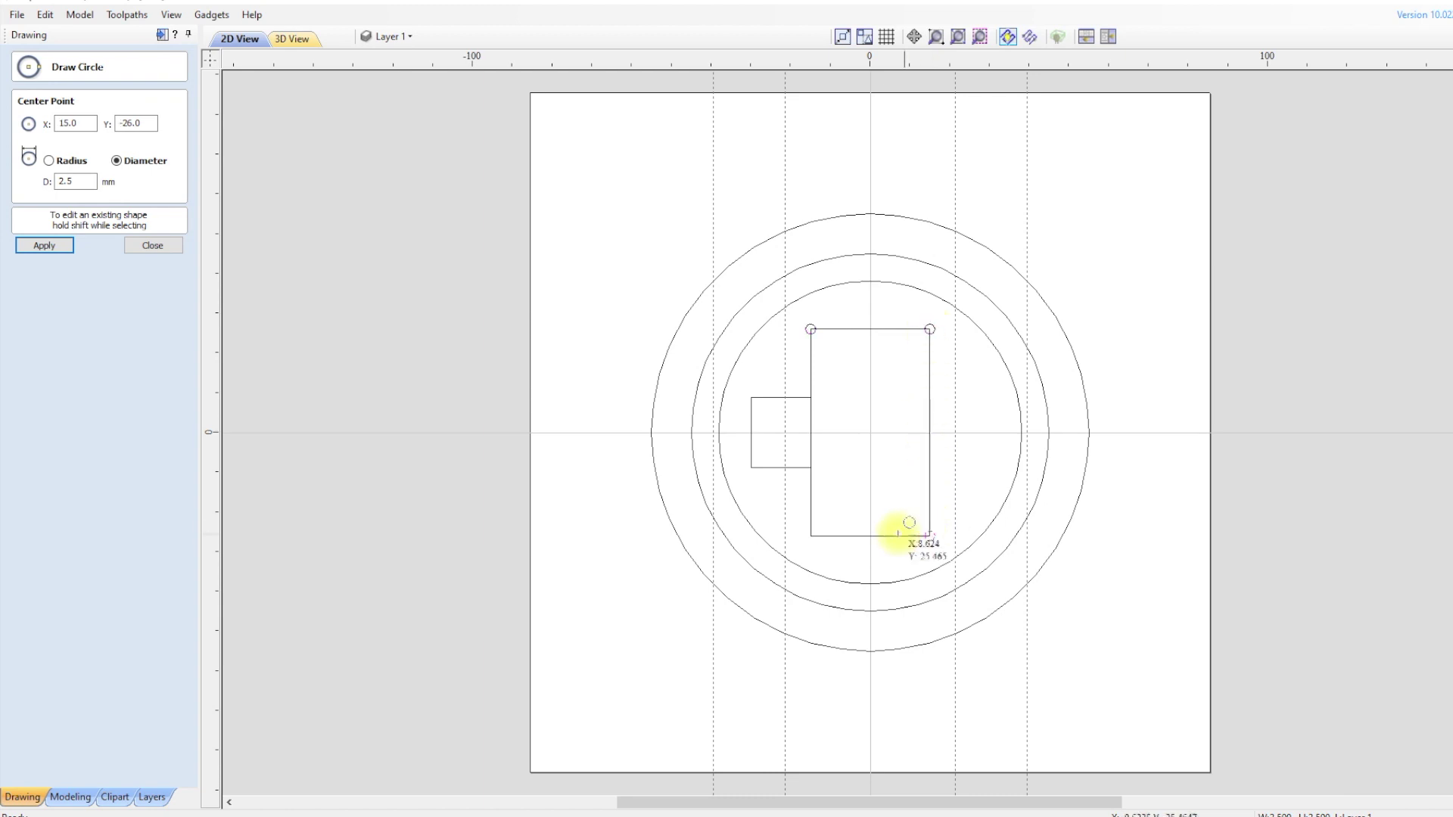
click(811, 535)
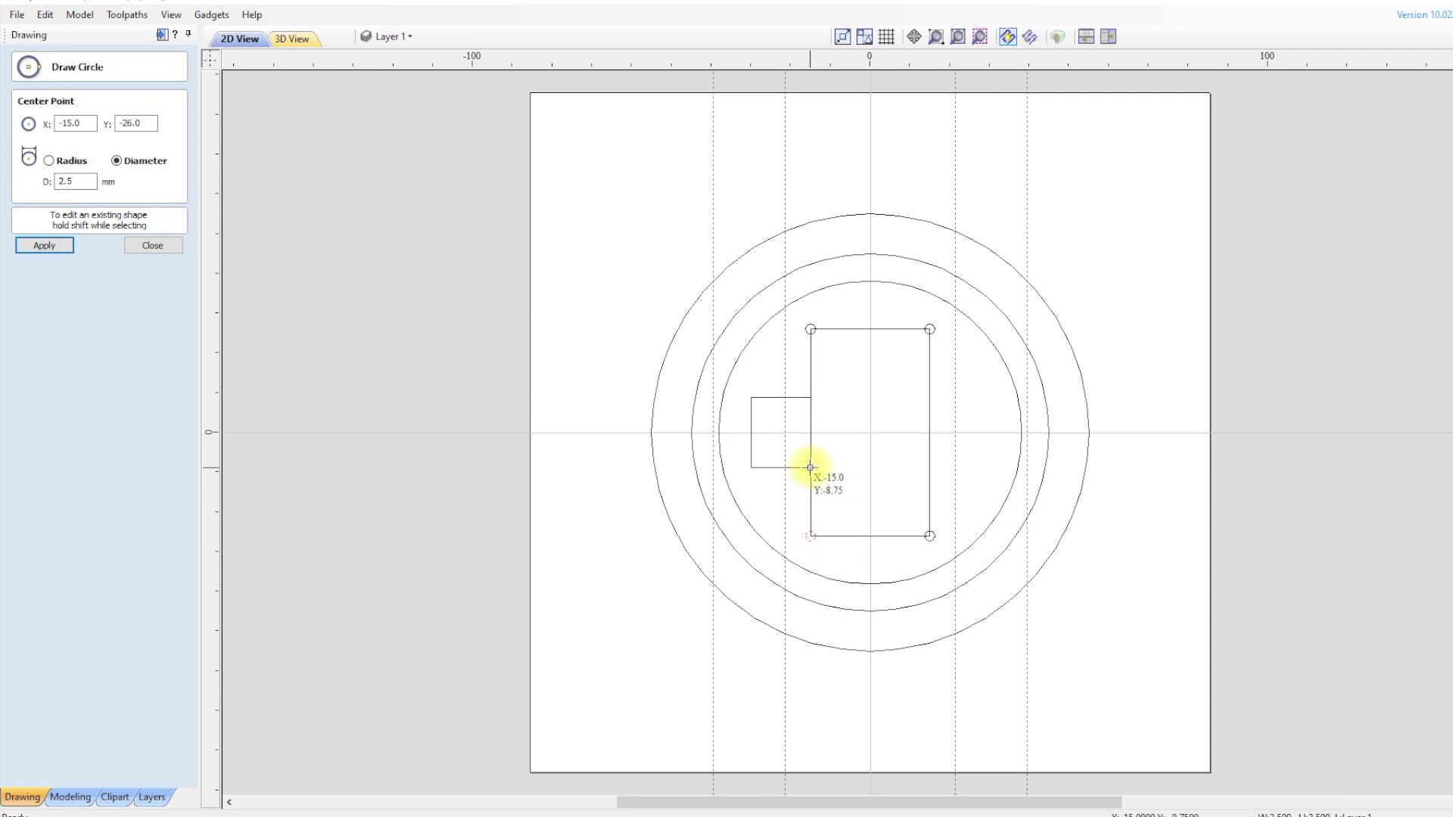
Step: Place 2.5 mm circles on the small square's four corners
click(810, 468)
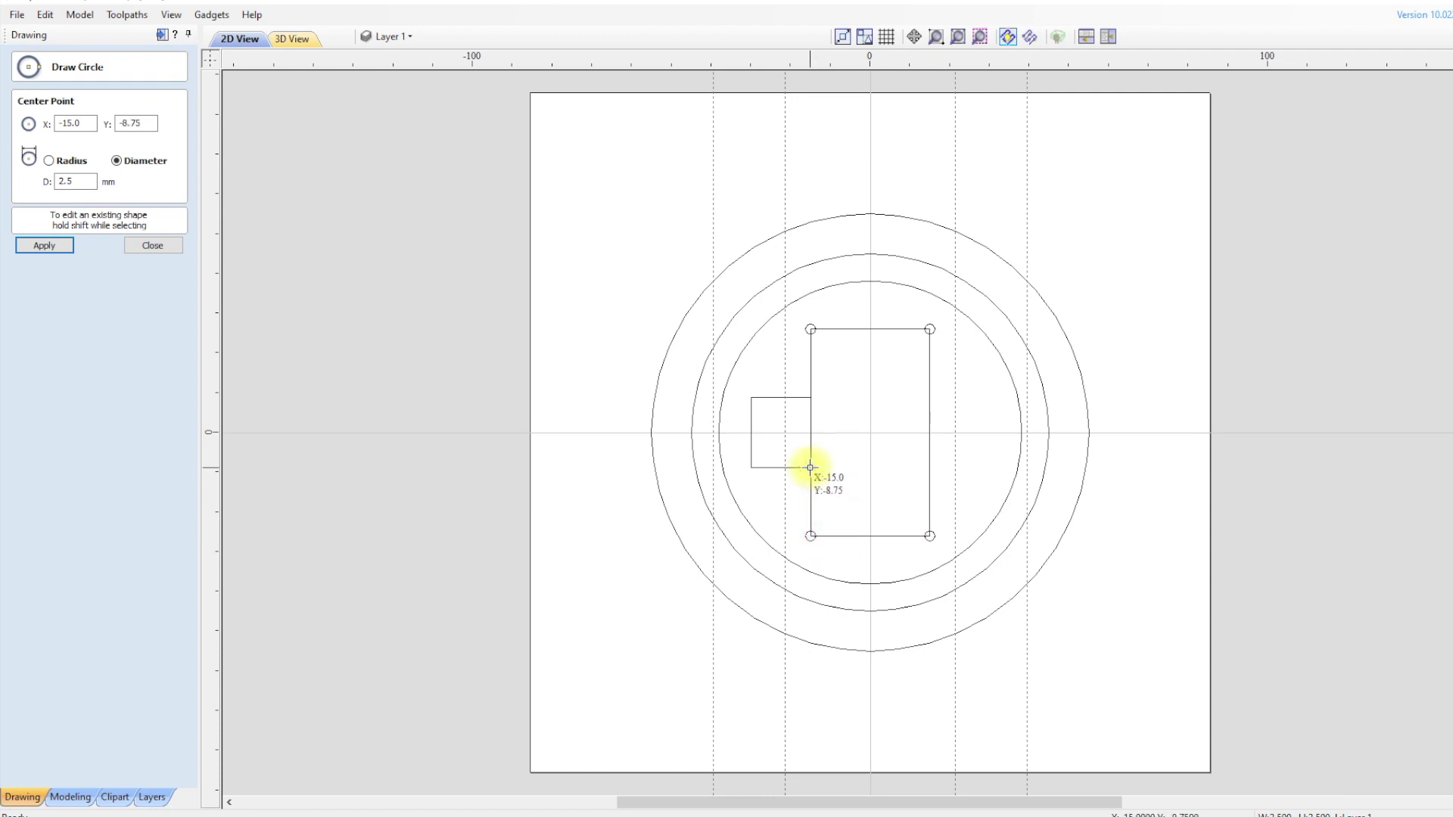
click(753, 468)
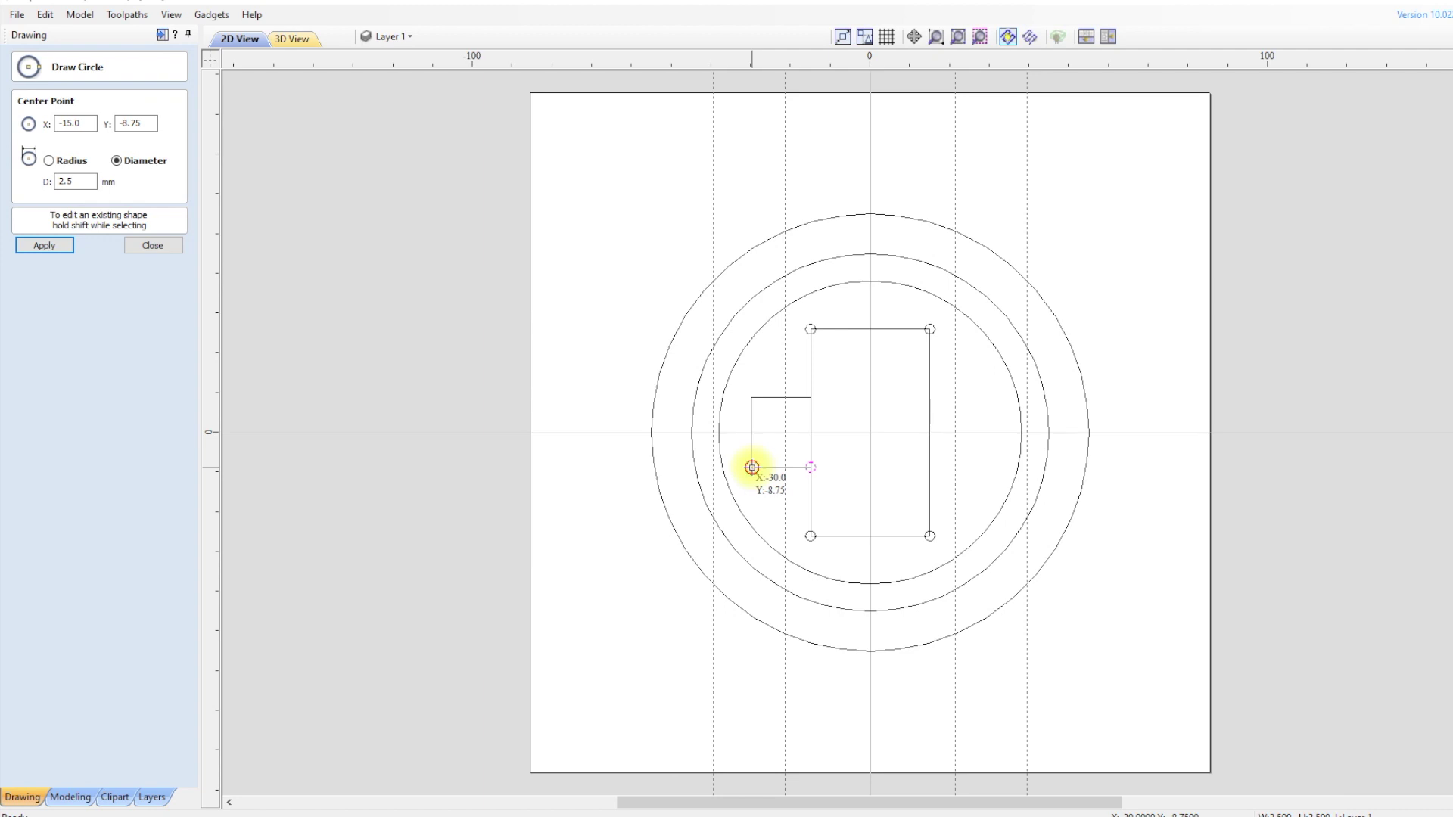
click(751, 398)
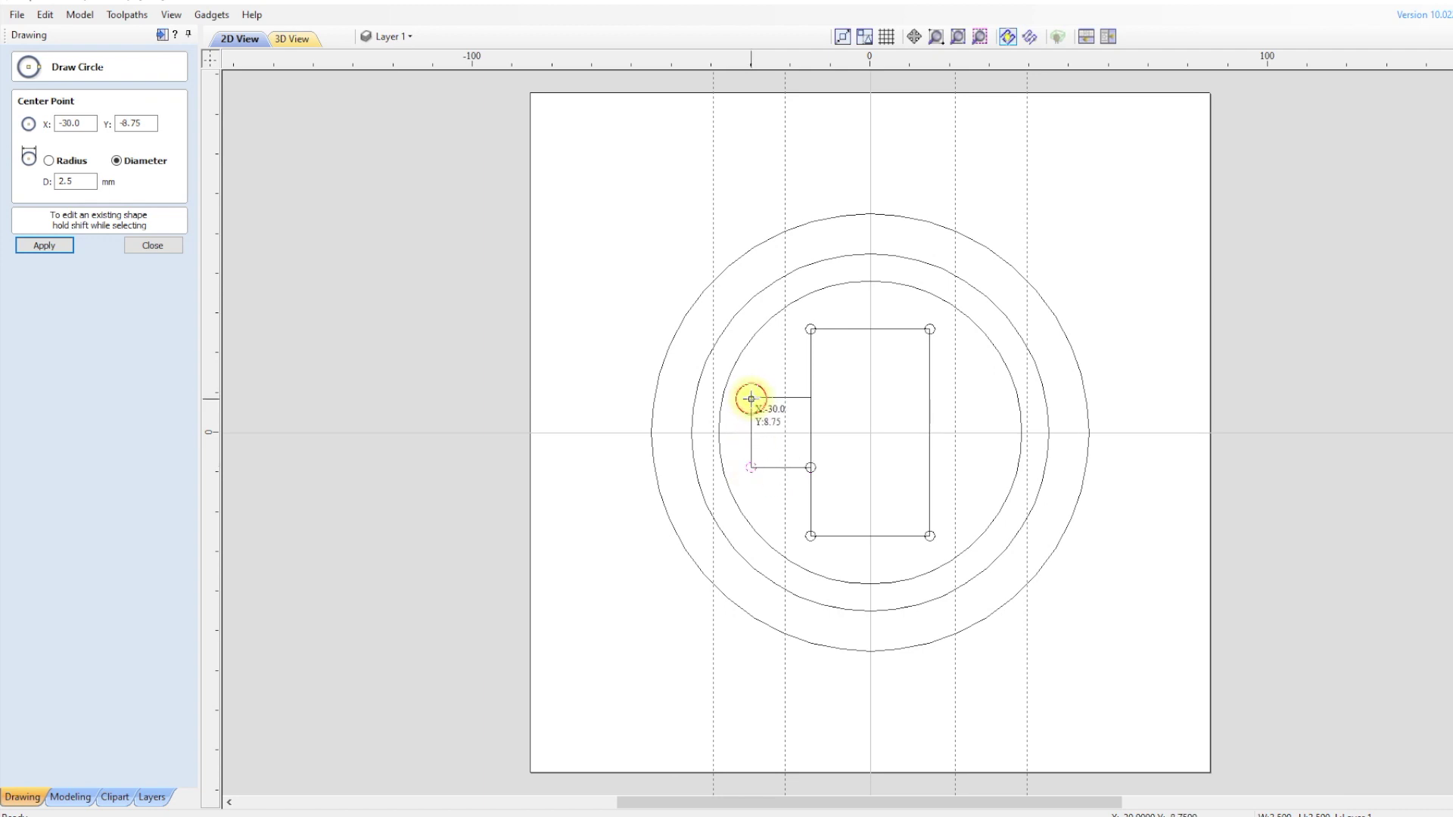
click(812, 398)
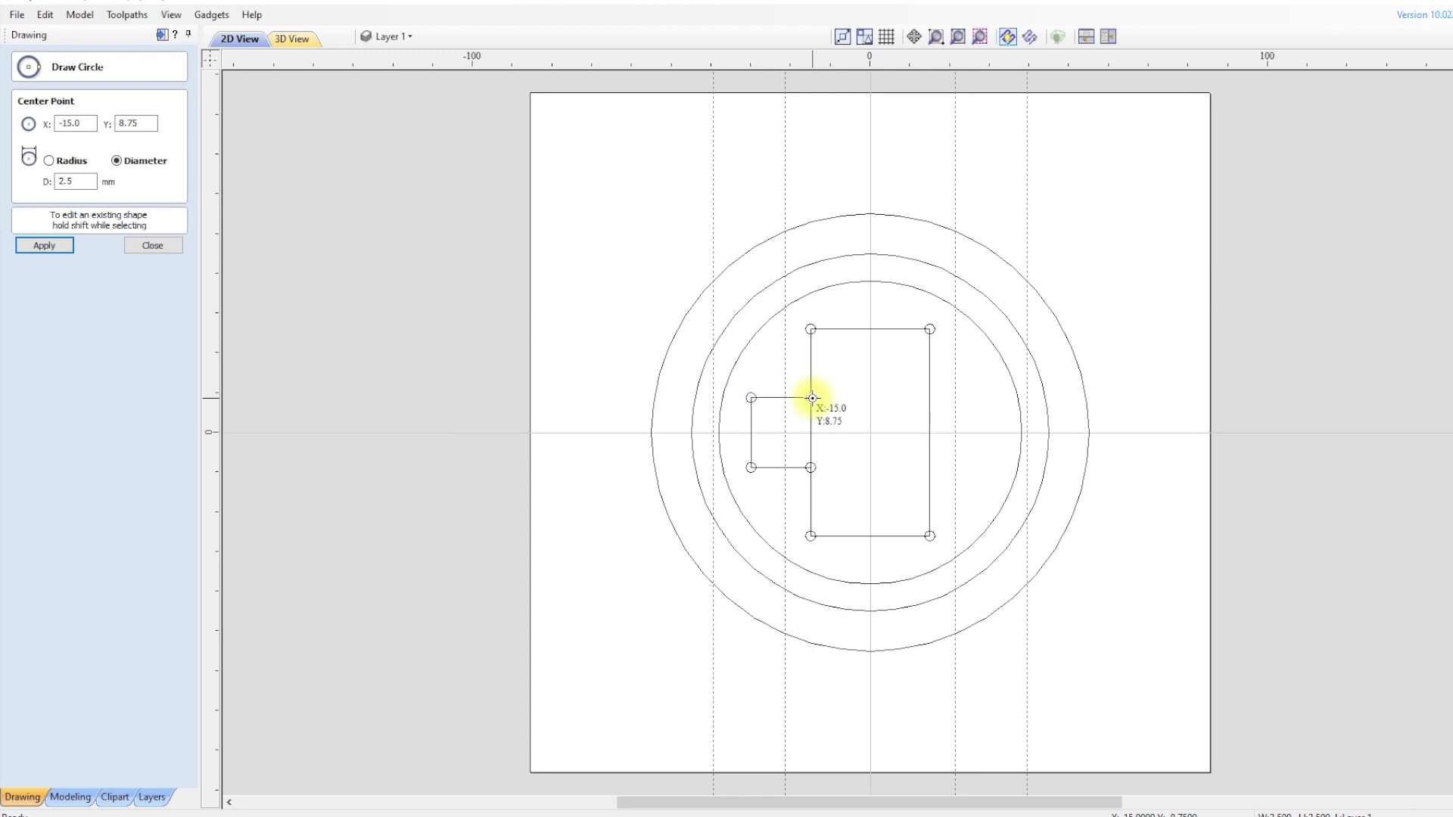
key(Escape)
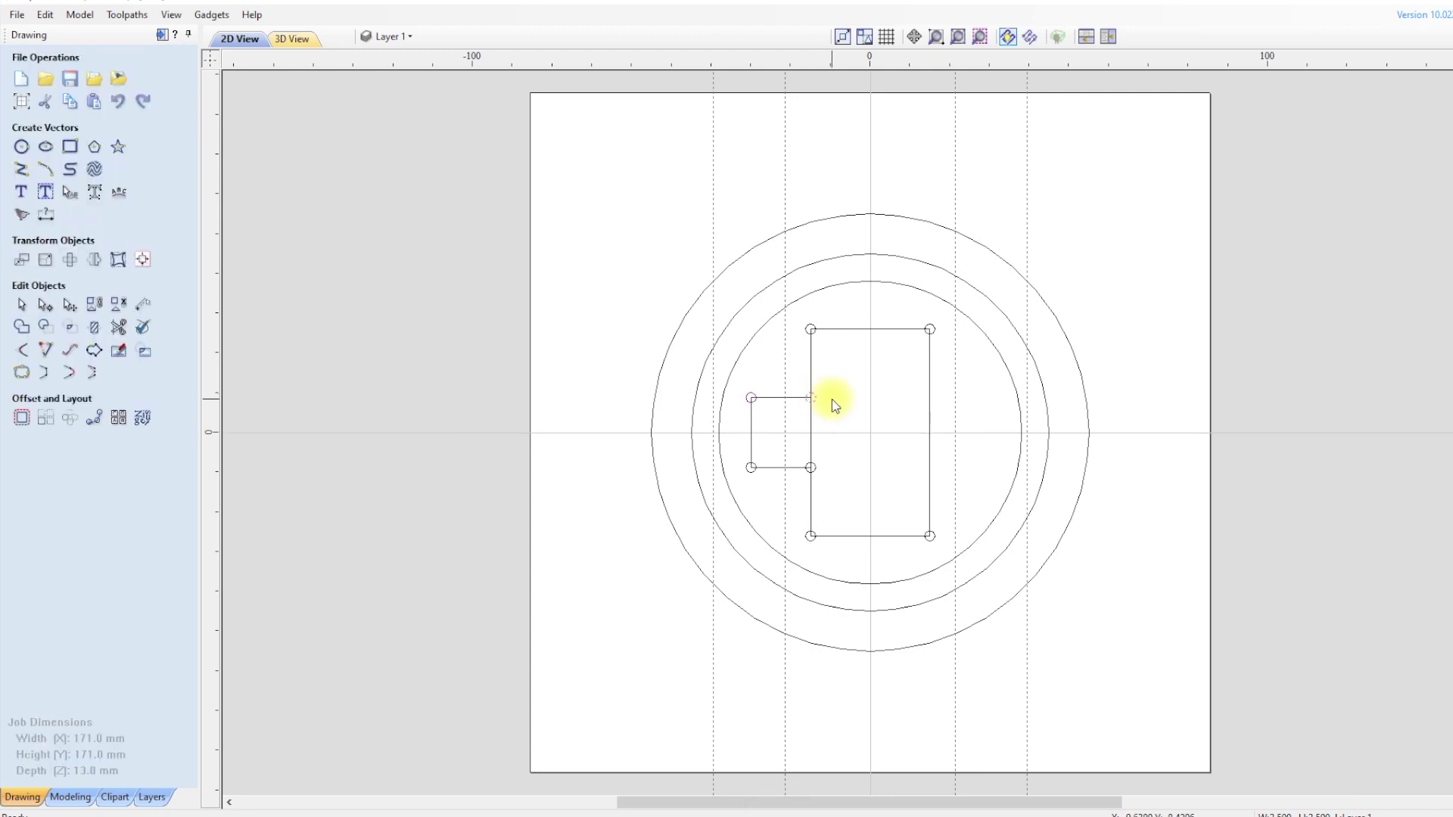
click(831, 399)
Step: Delete the large rectangle and the small square, keeping the hole circles
click(853, 330)
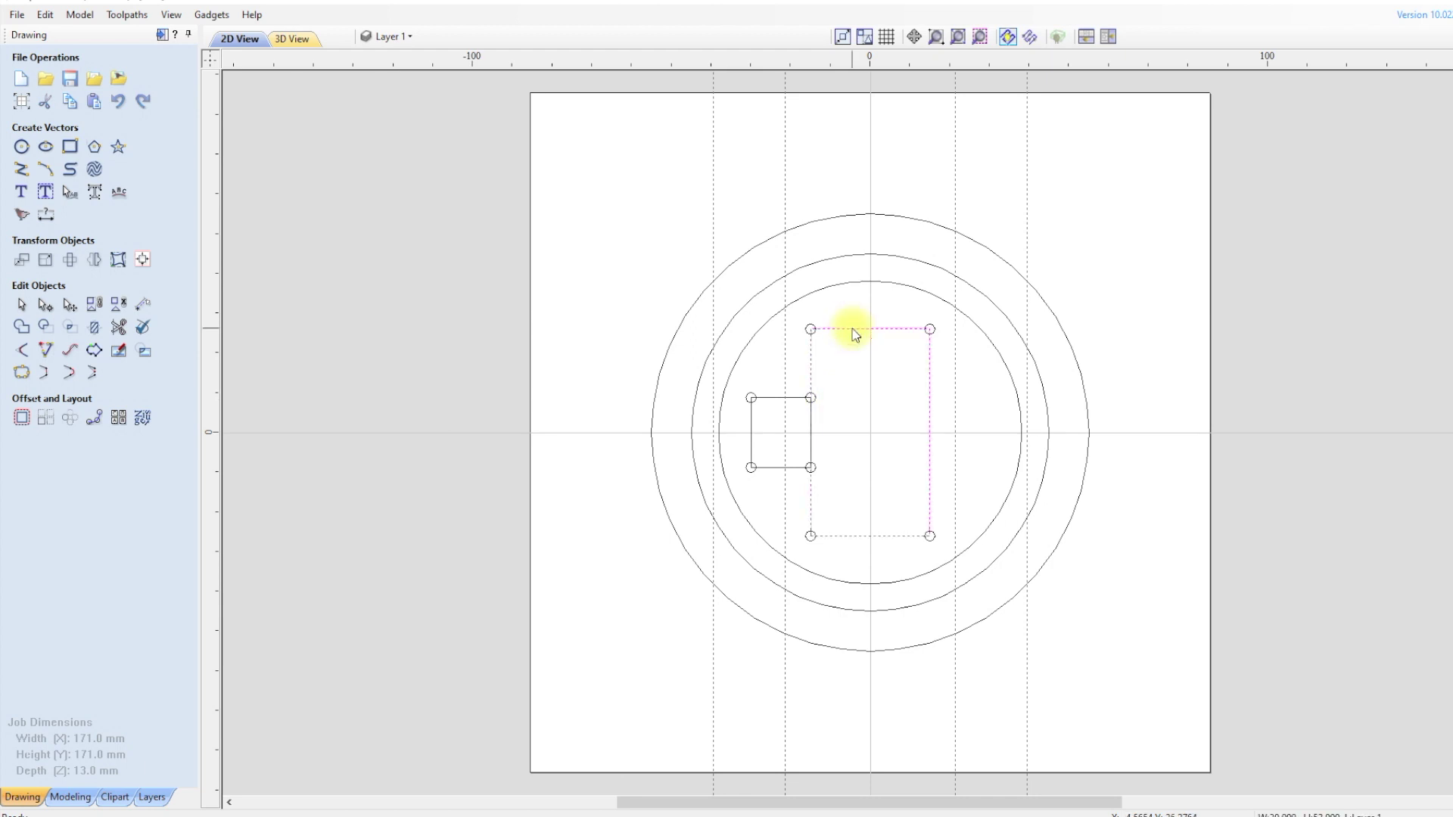
key(Delete)
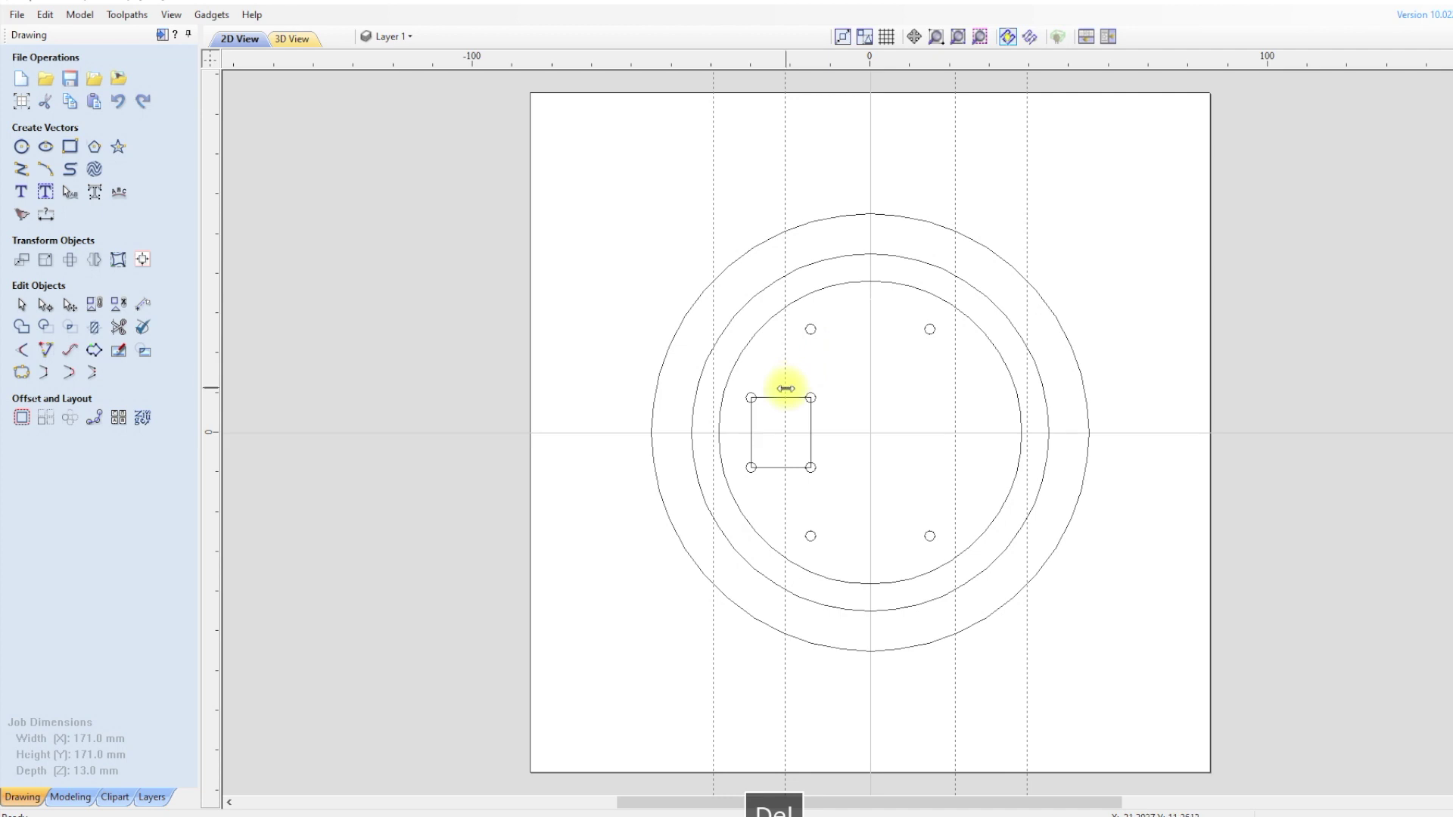
click(798, 398)
key(Delete)
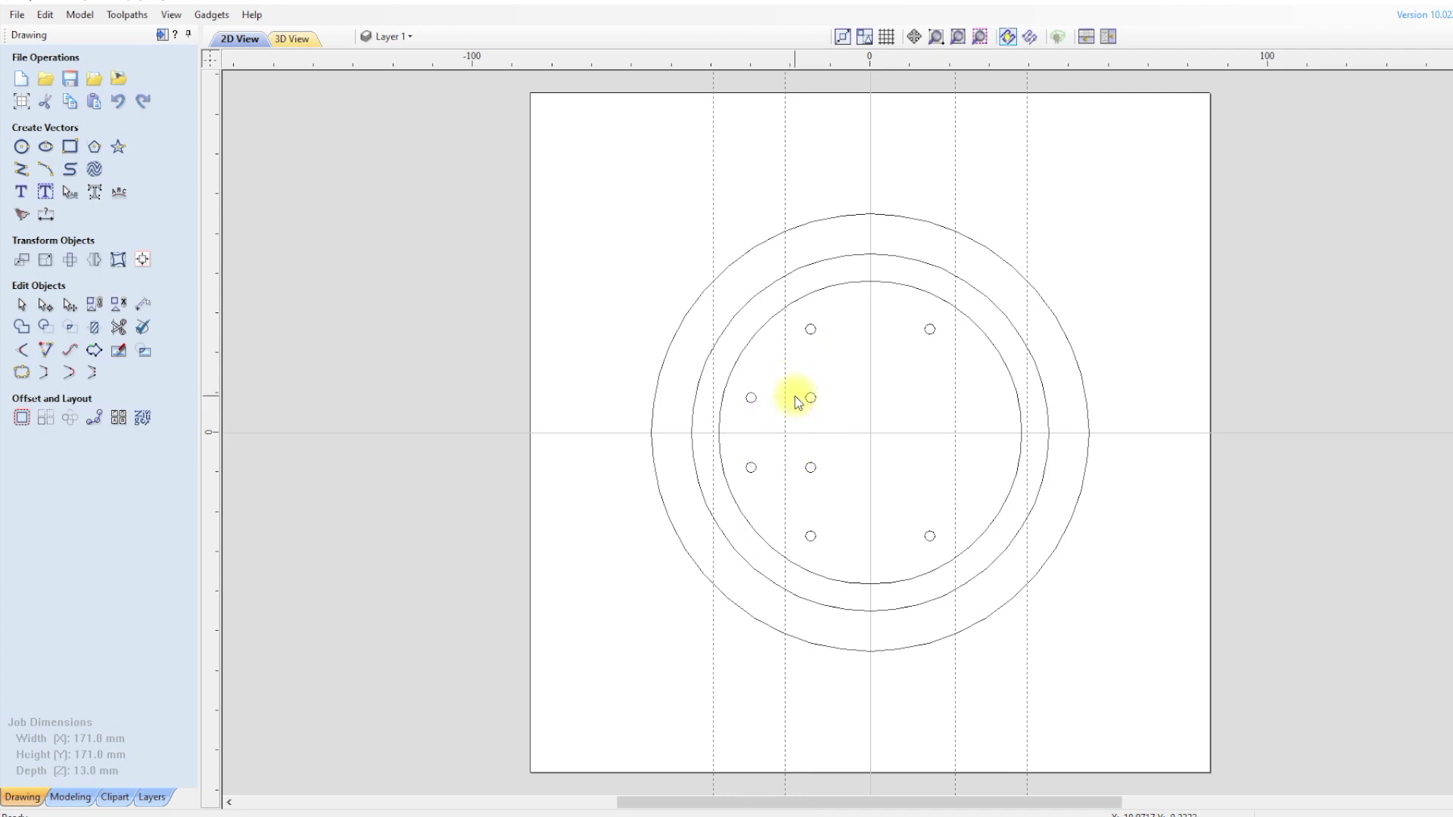
Step: Mirror a copy of the four left hole circles horizontally about the job centre
drag(738, 390, 825, 492)
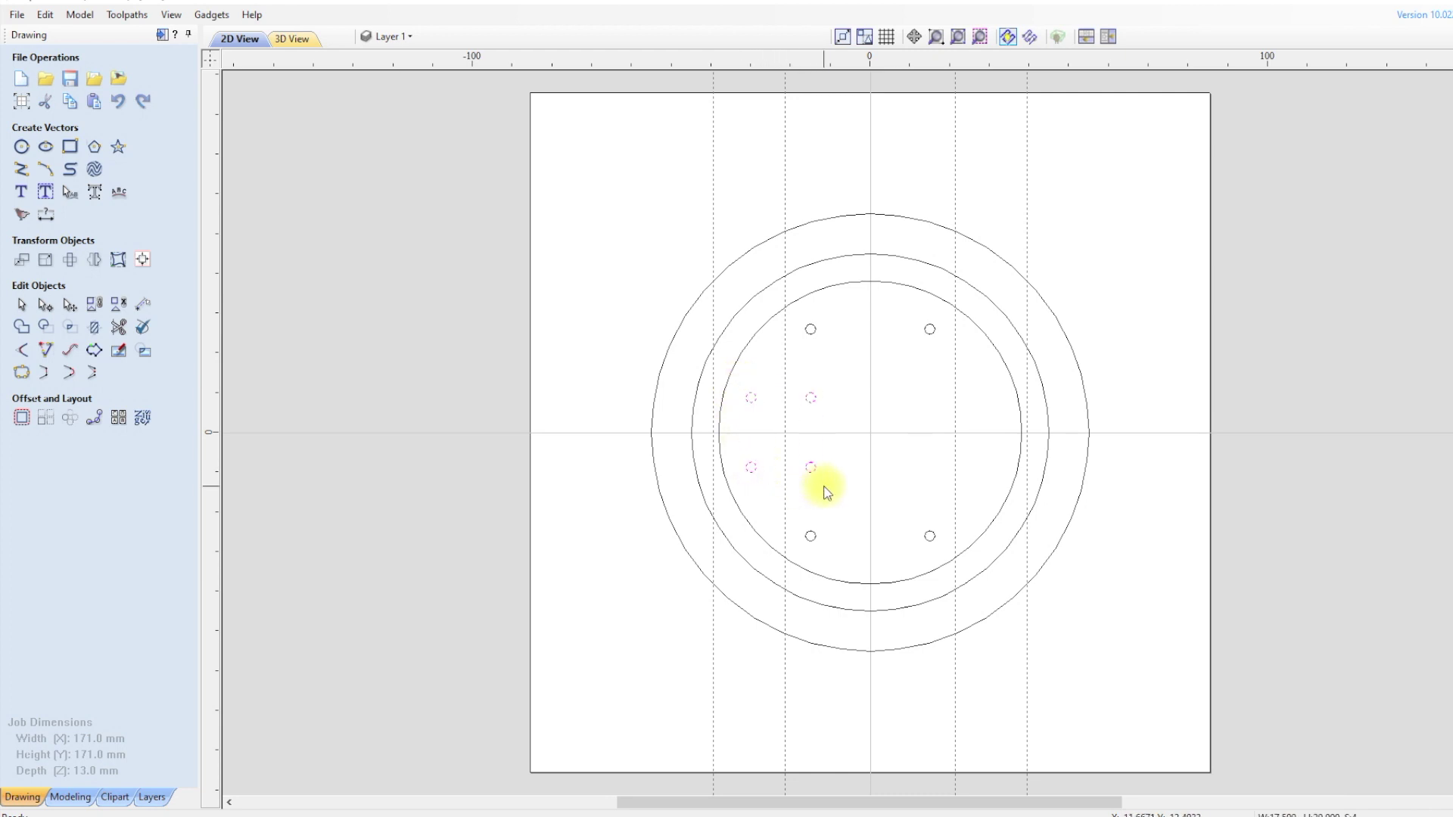
click(93, 262)
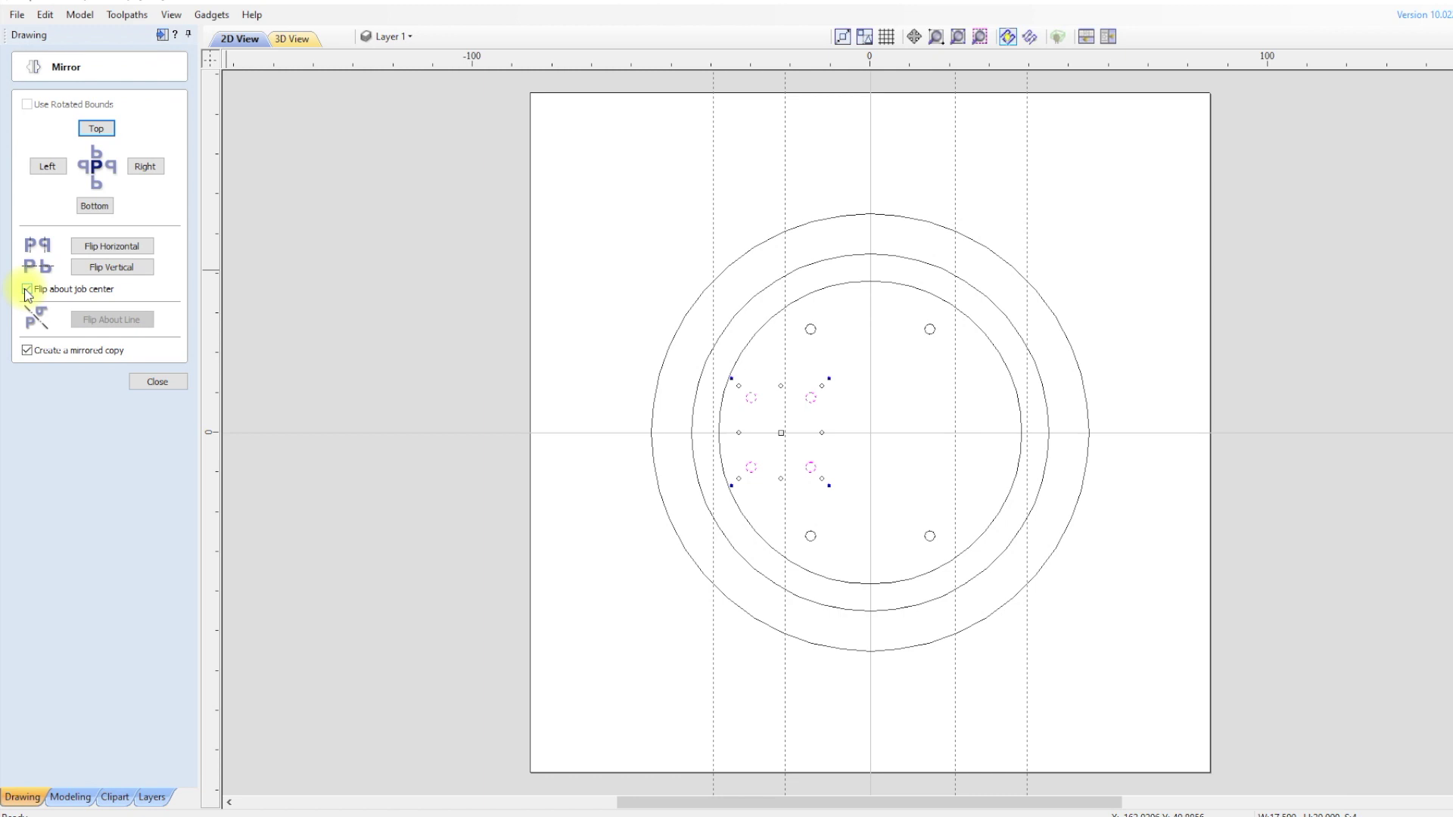
click(27, 349)
click(28, 350)
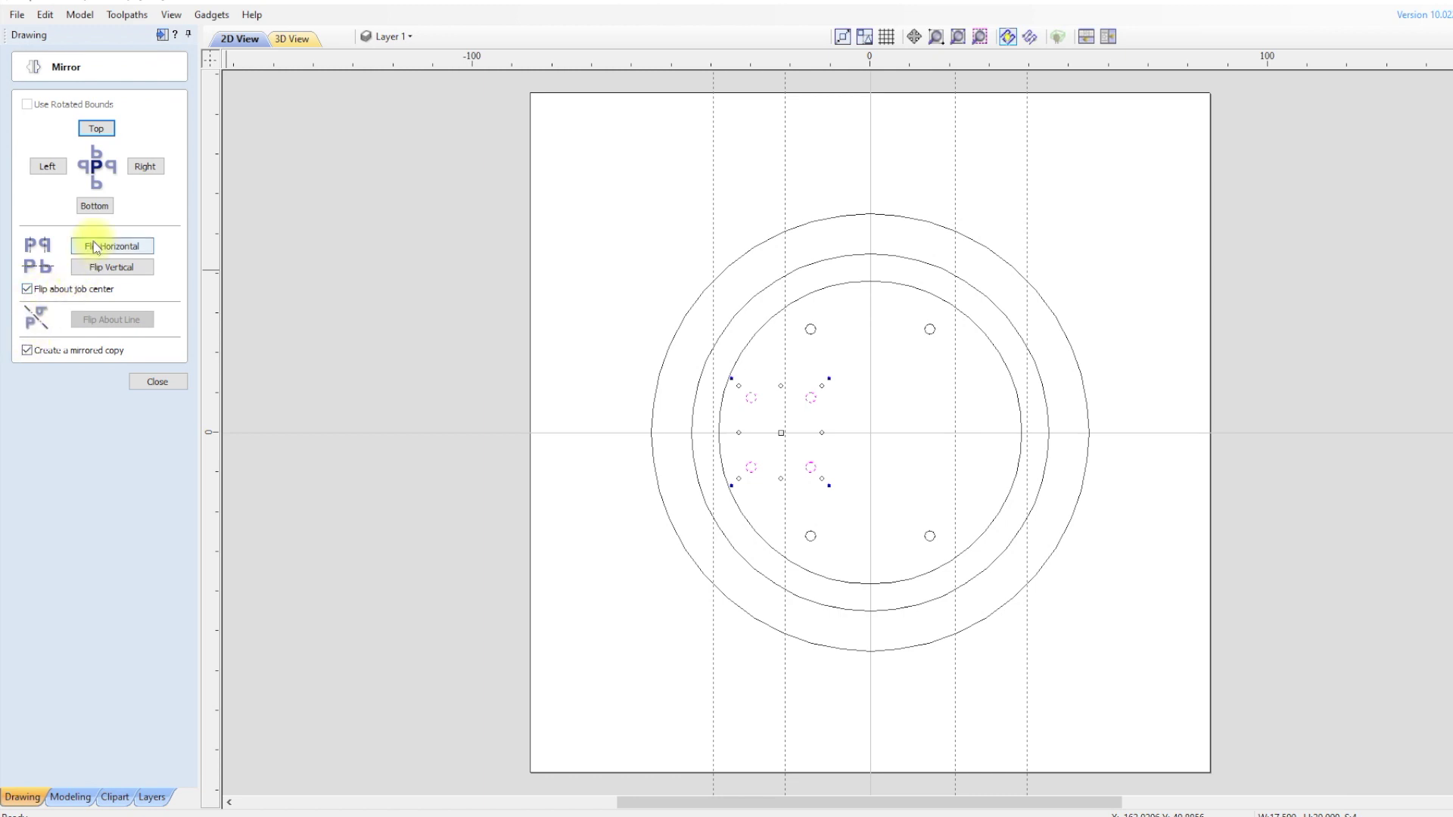
click(96, 247)
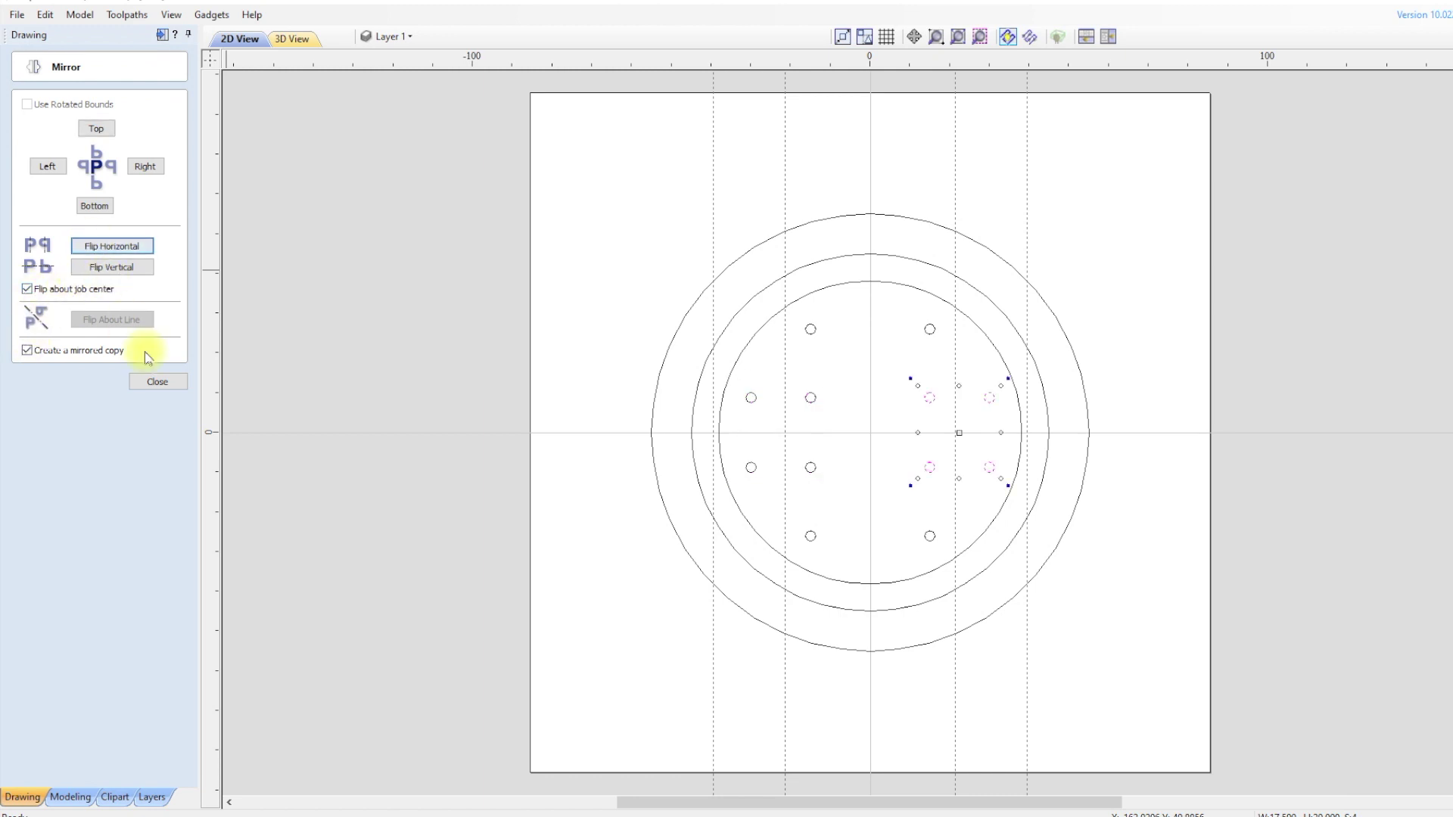
click(156, 381)
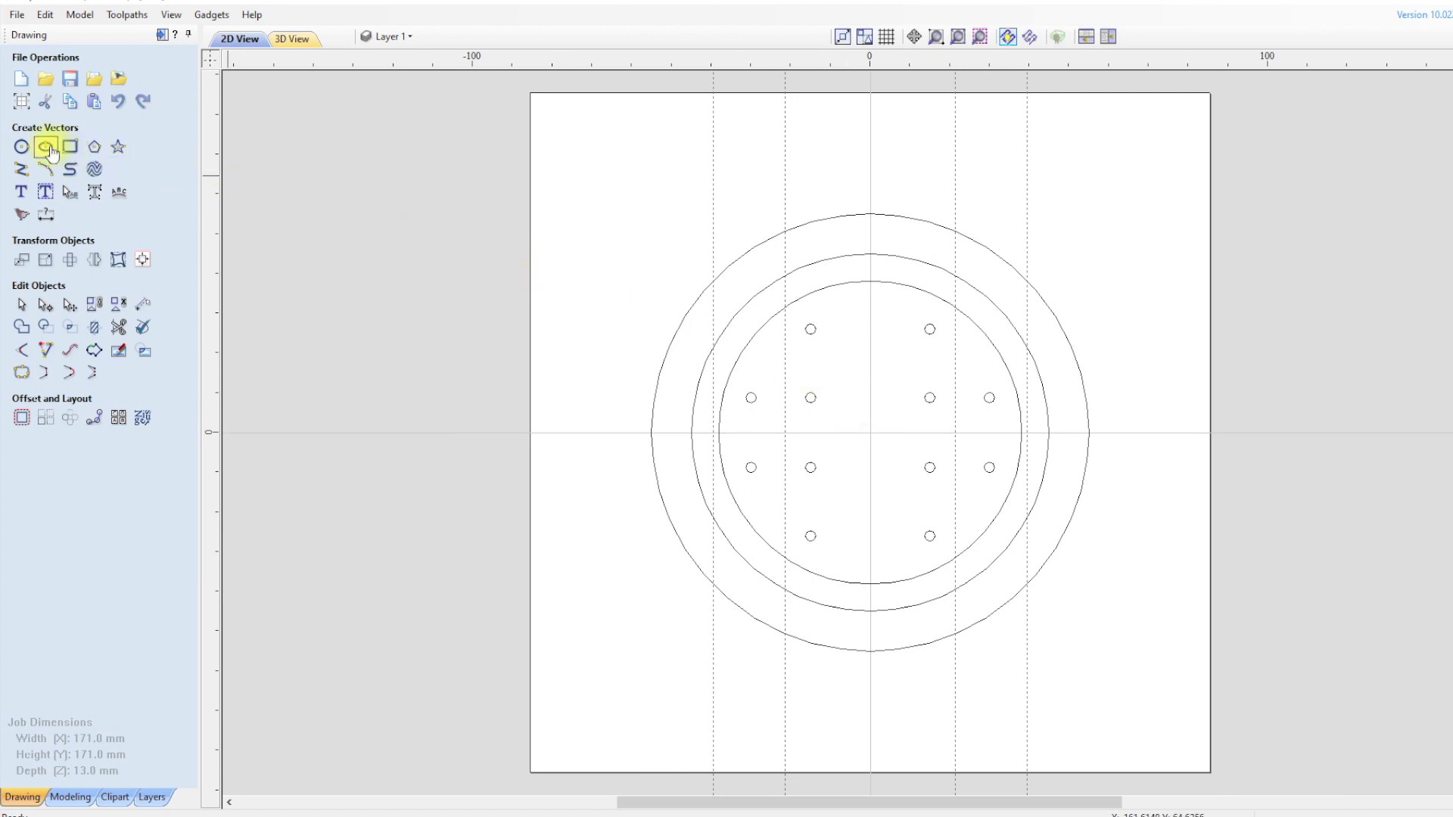
Step: Draw a 2.5 mm circle at X 0, Y 45 and select it
click(21, 148)
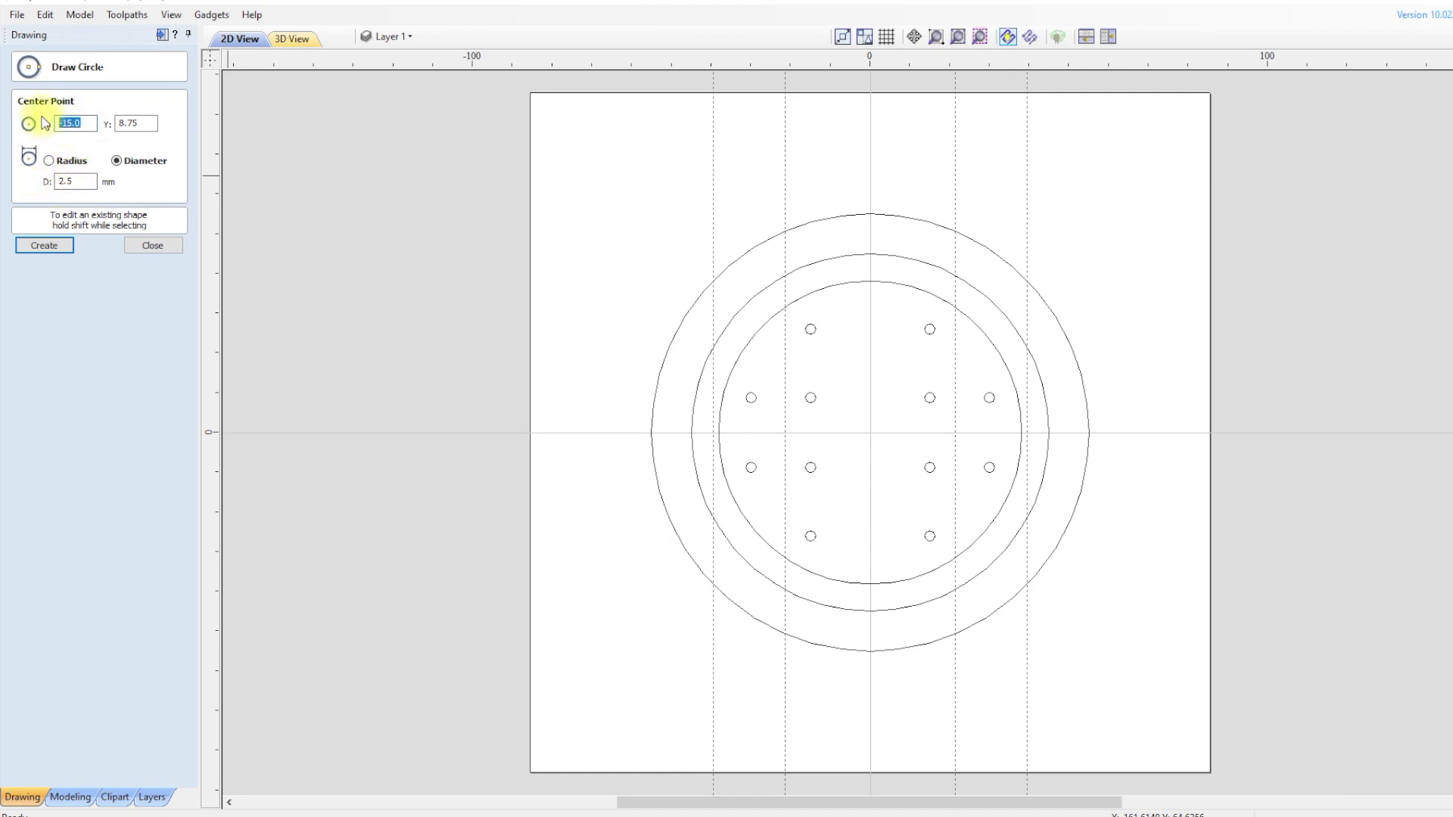
text(0)
key(Tab)
text(45)
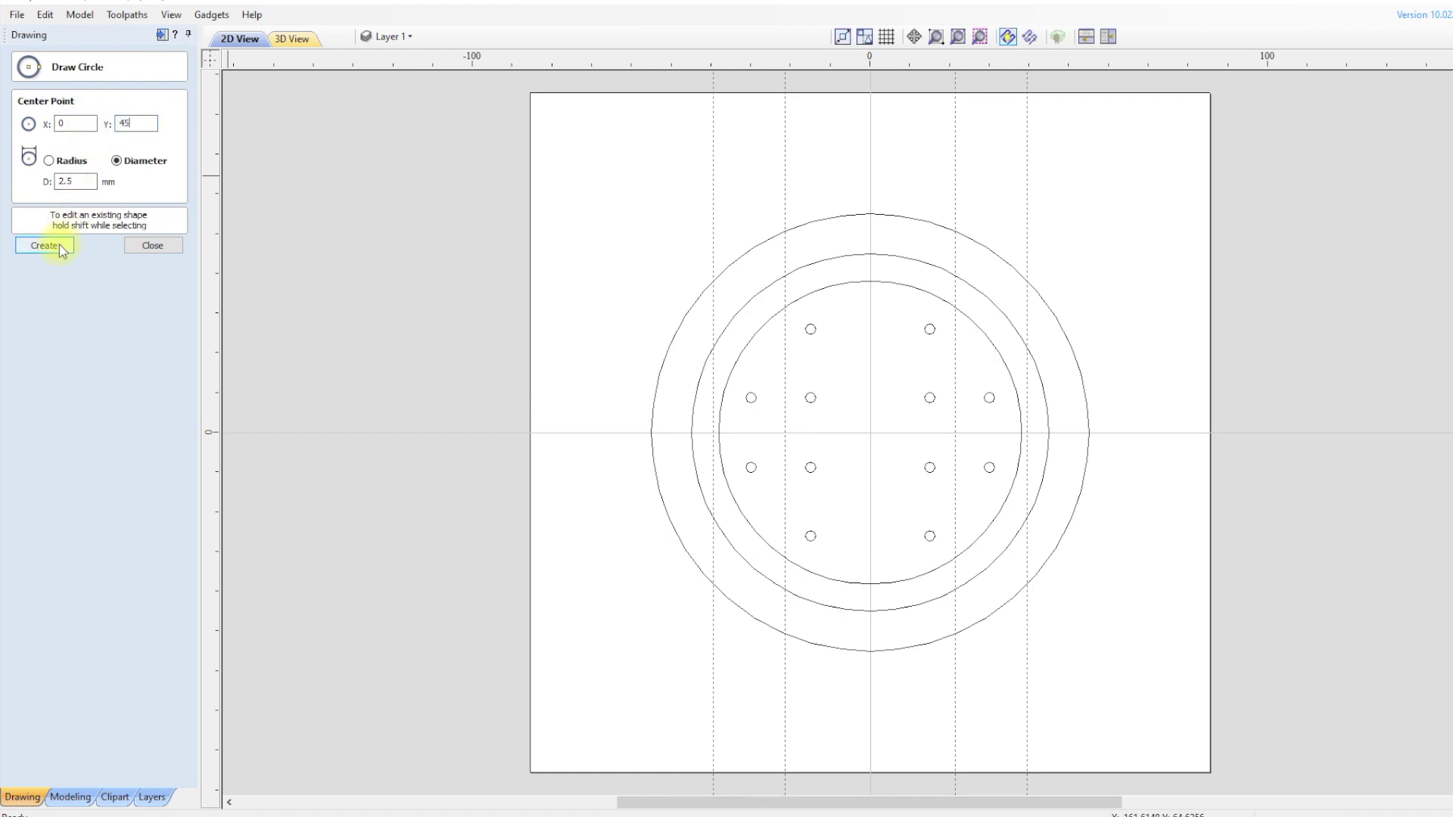
click(62, 251)
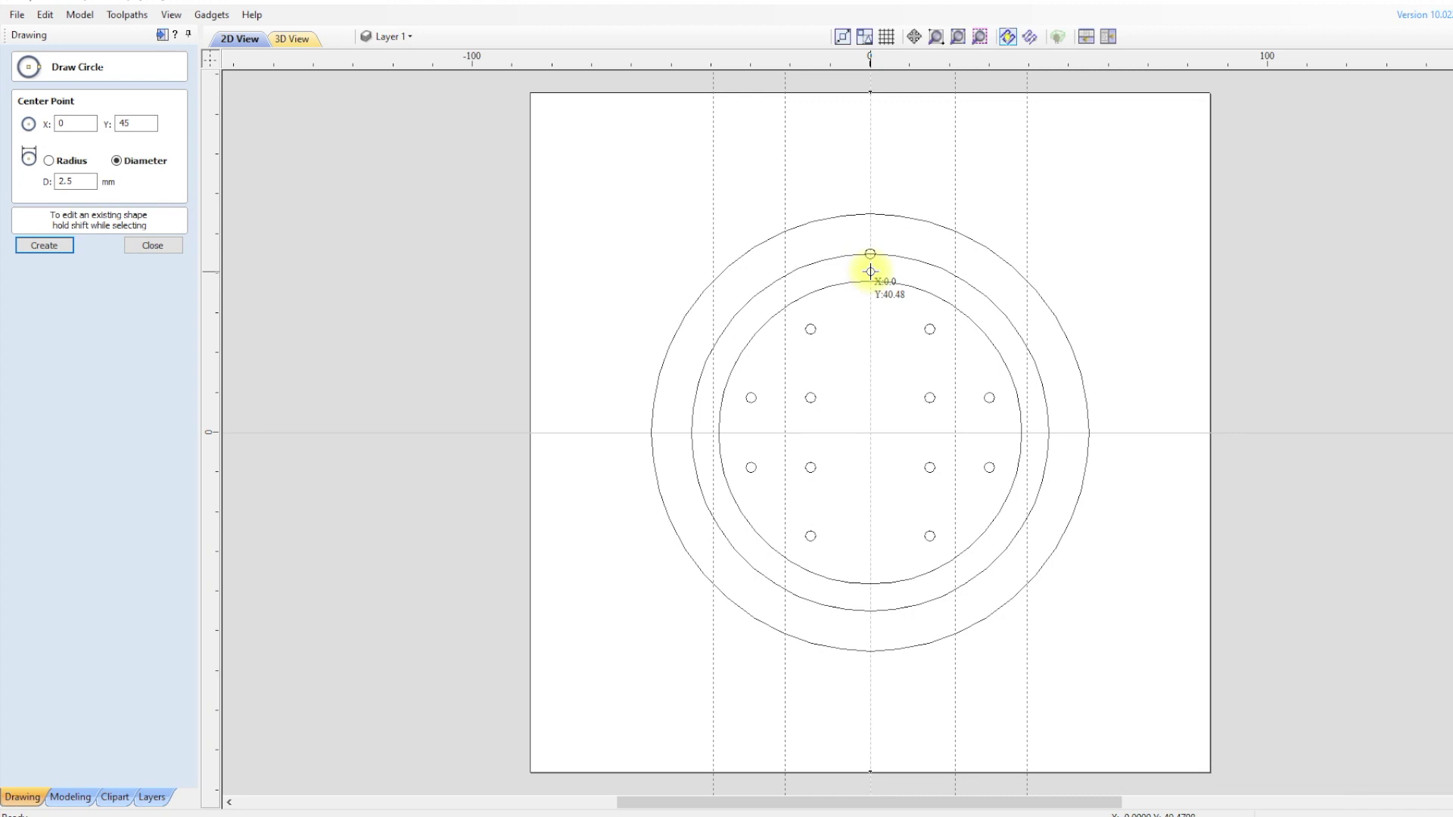
click(152, 247)
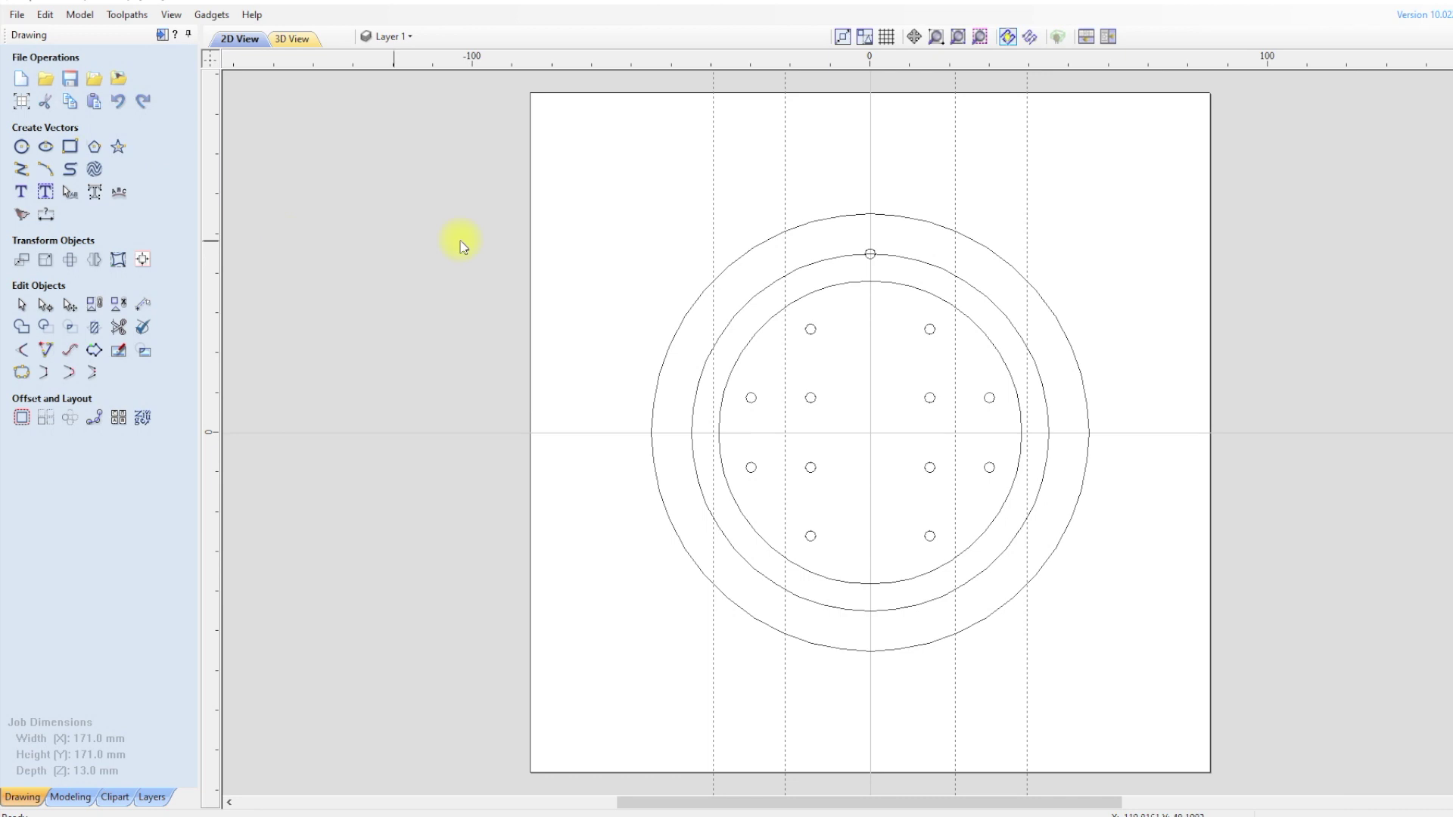
click(875, 255)
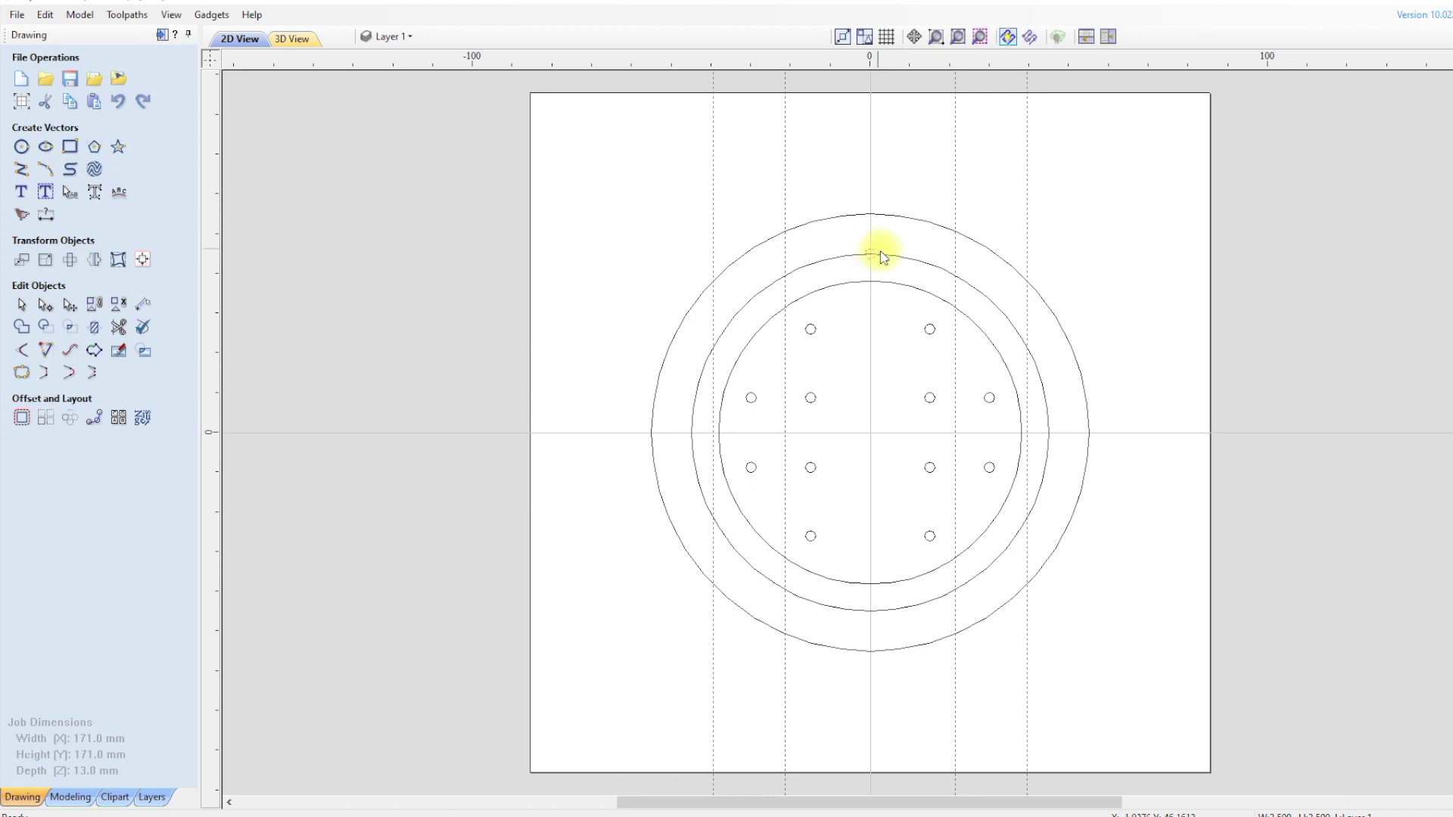
Step: Copy the 2.5 mm circle 12 times evenly around the middle ring, aligned to the curve
shift+click(904, 257)
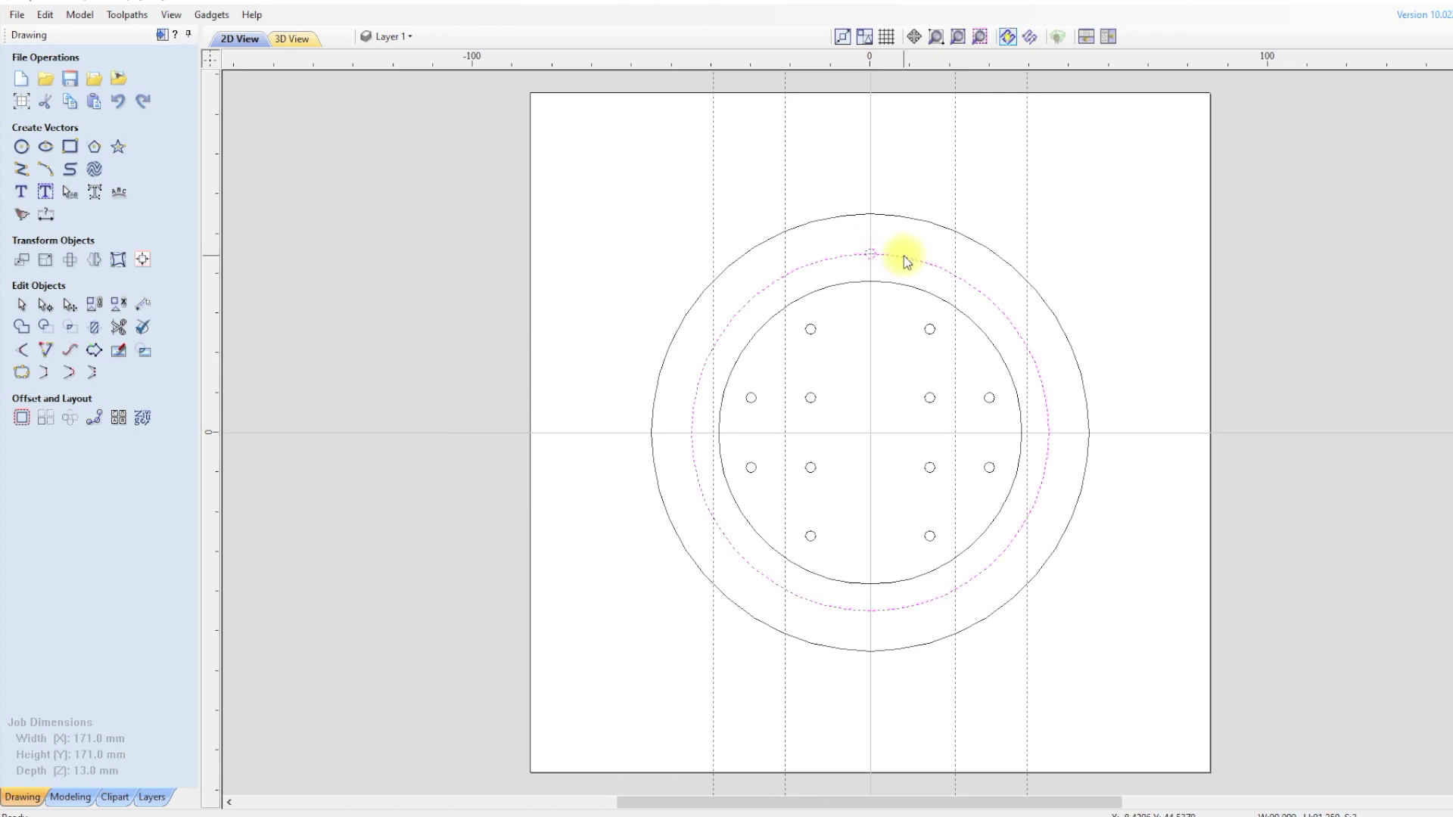
click(94, 419)
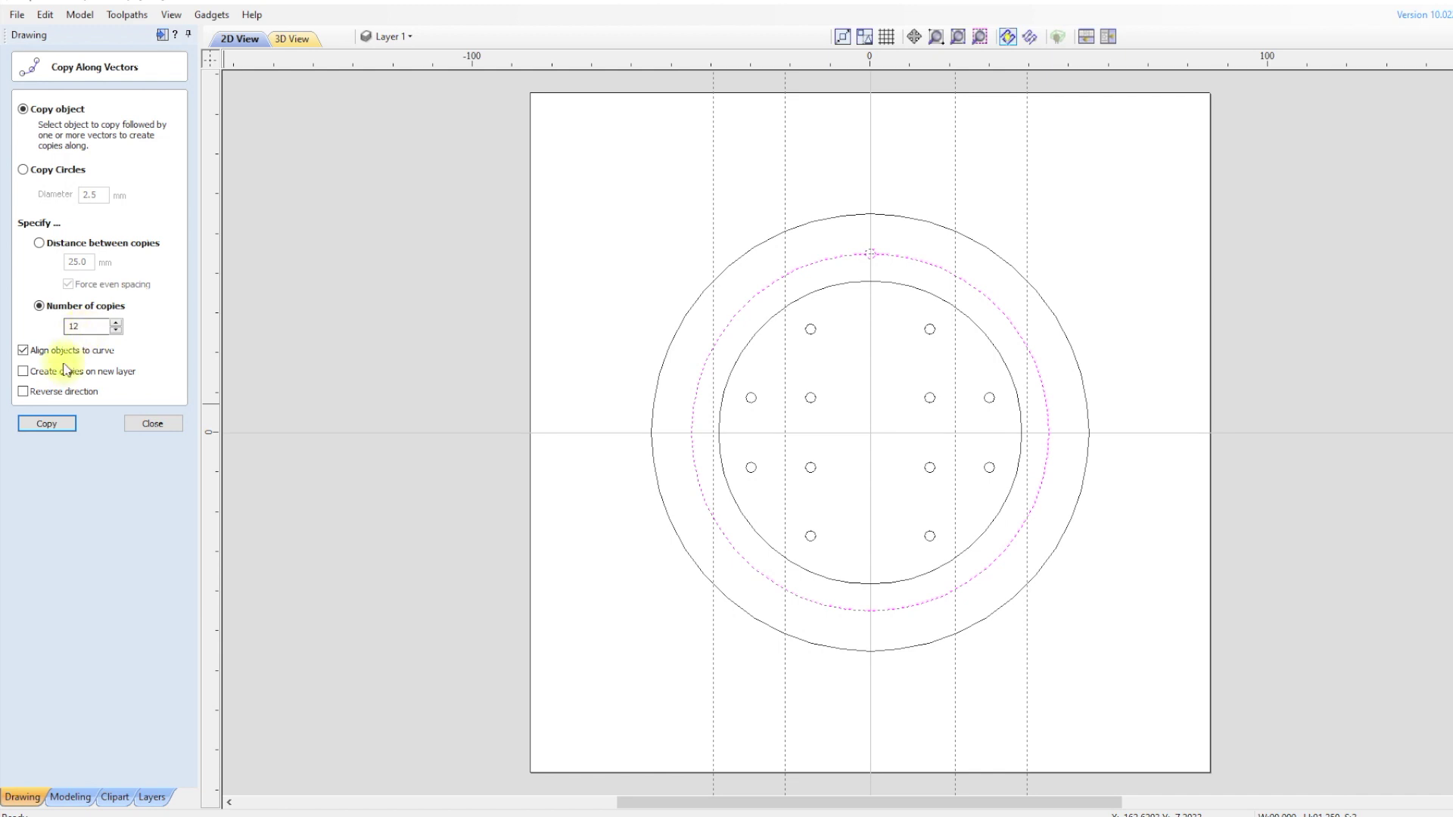
click(47, 425)
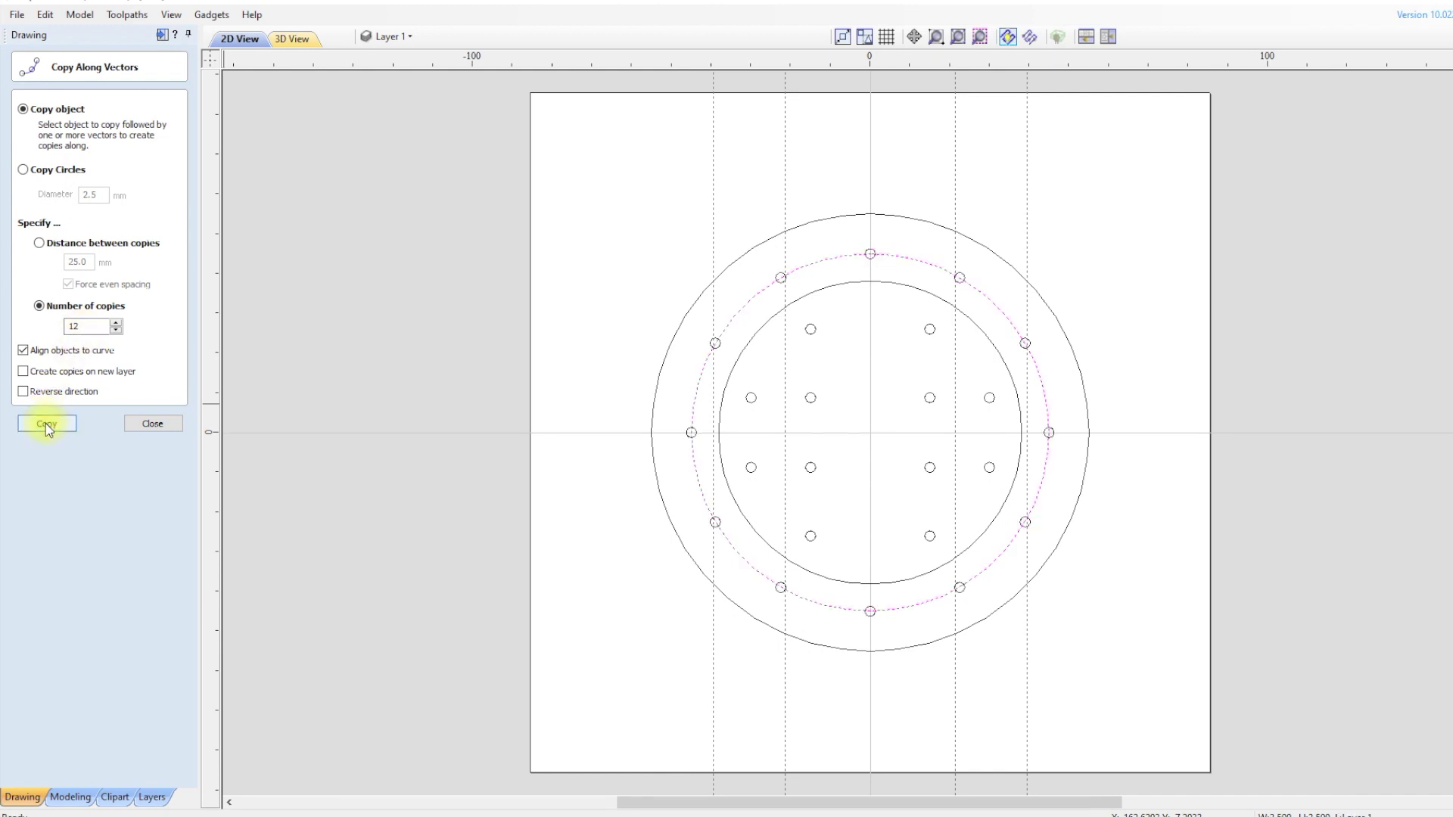
click(151, 424)
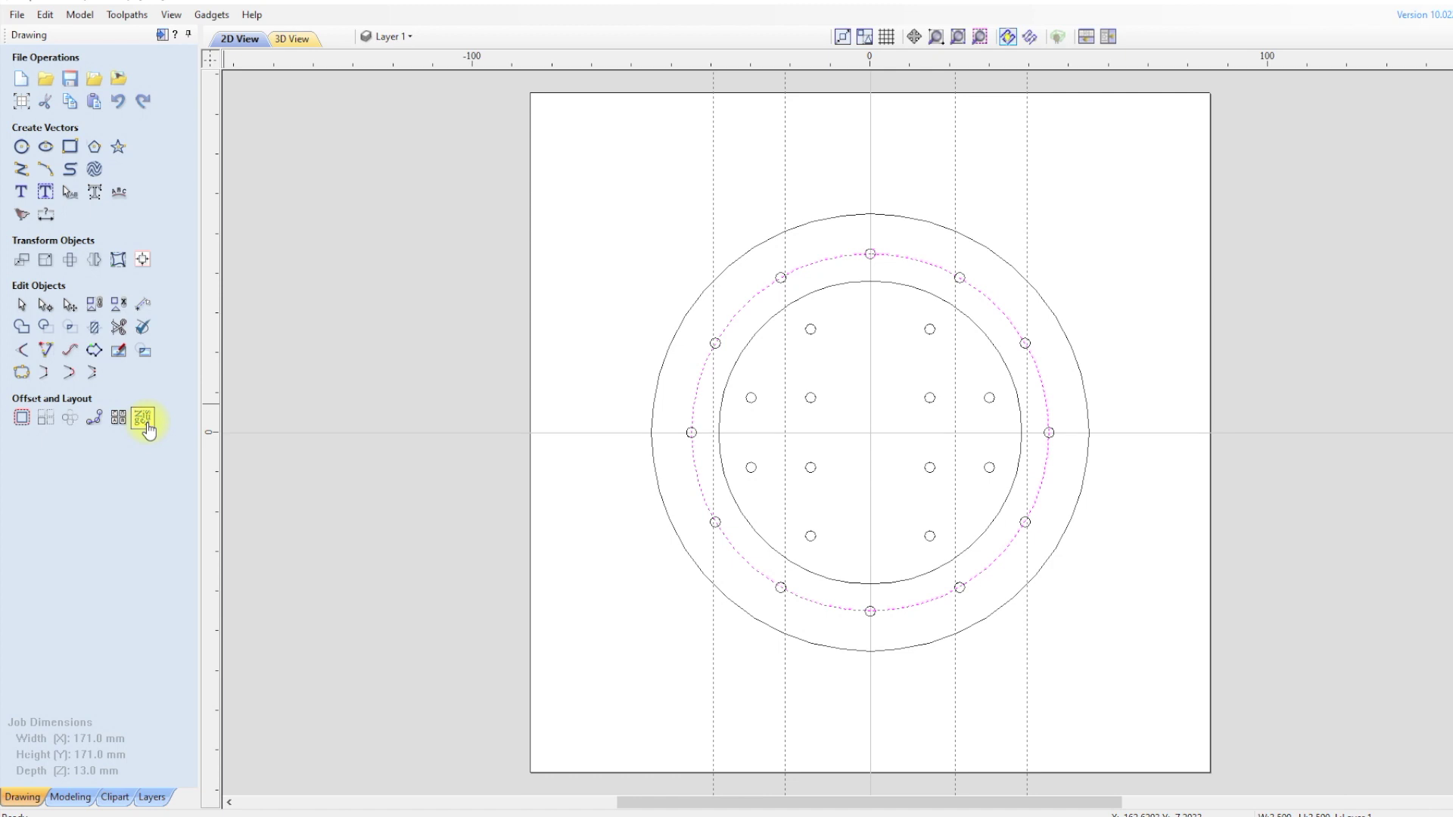
Step: Clear the selection and pick out the small hole circles one by one across the coaster
click(887, 244)
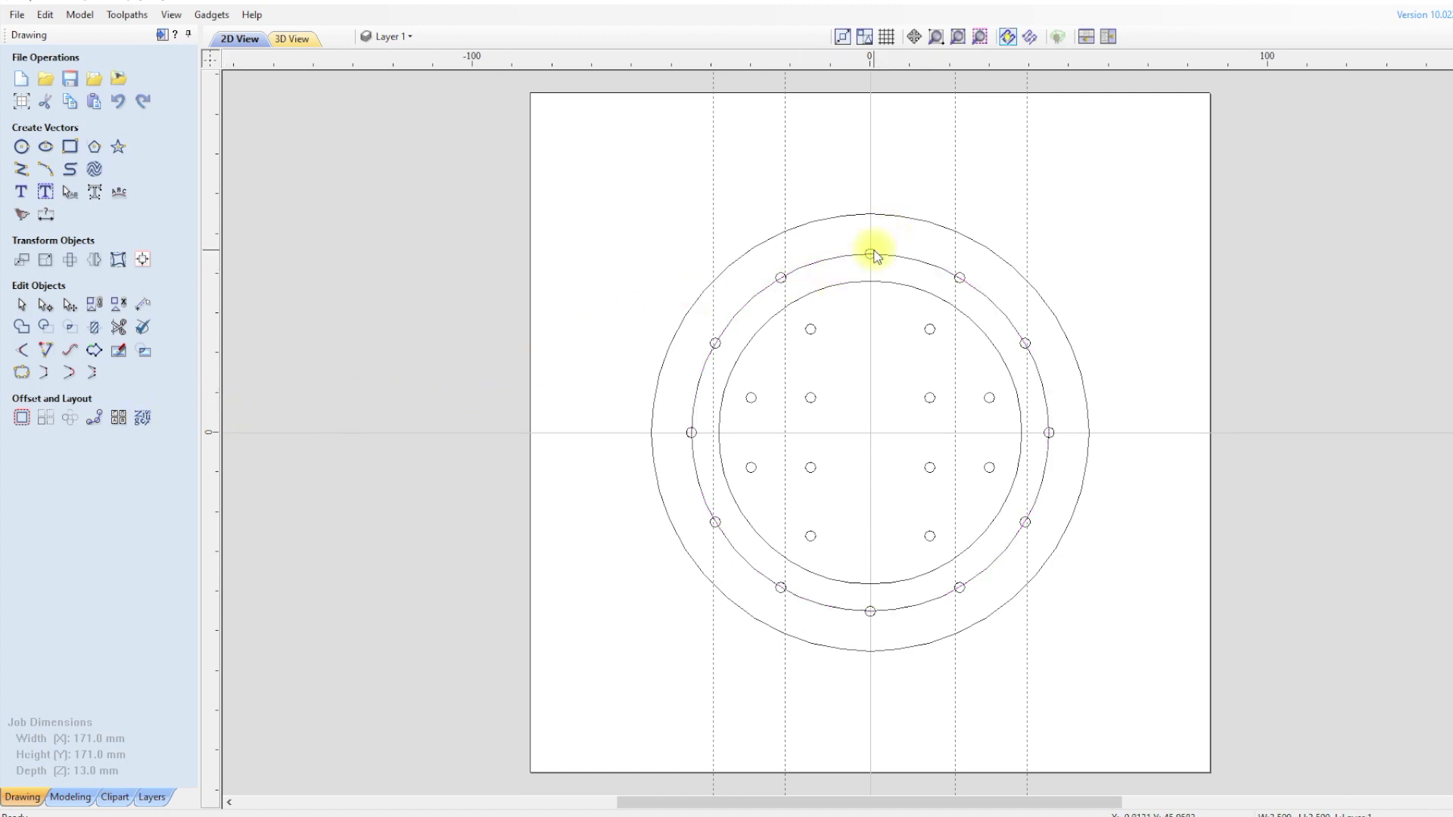
key(Delete)
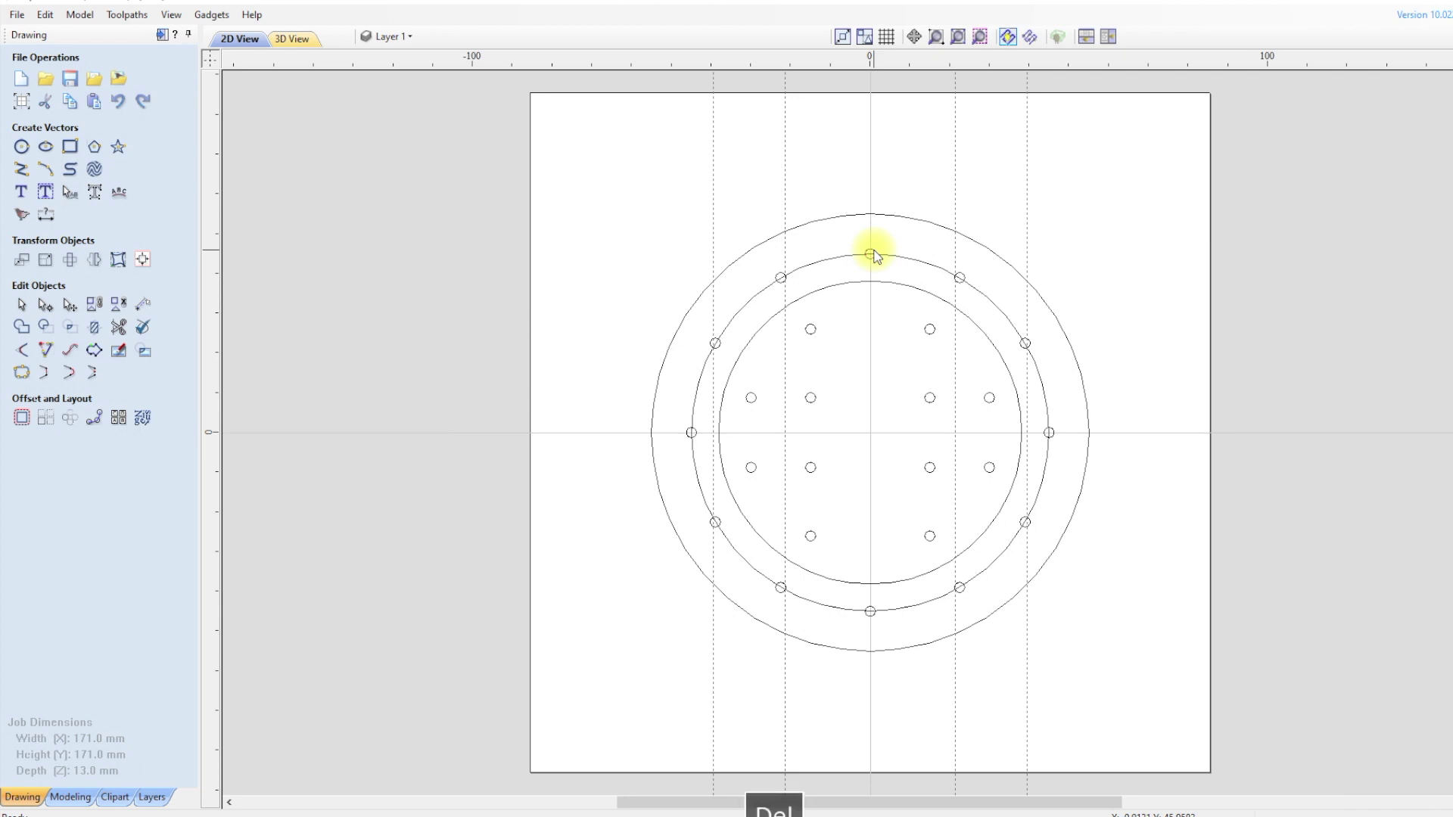
click(872, 255)
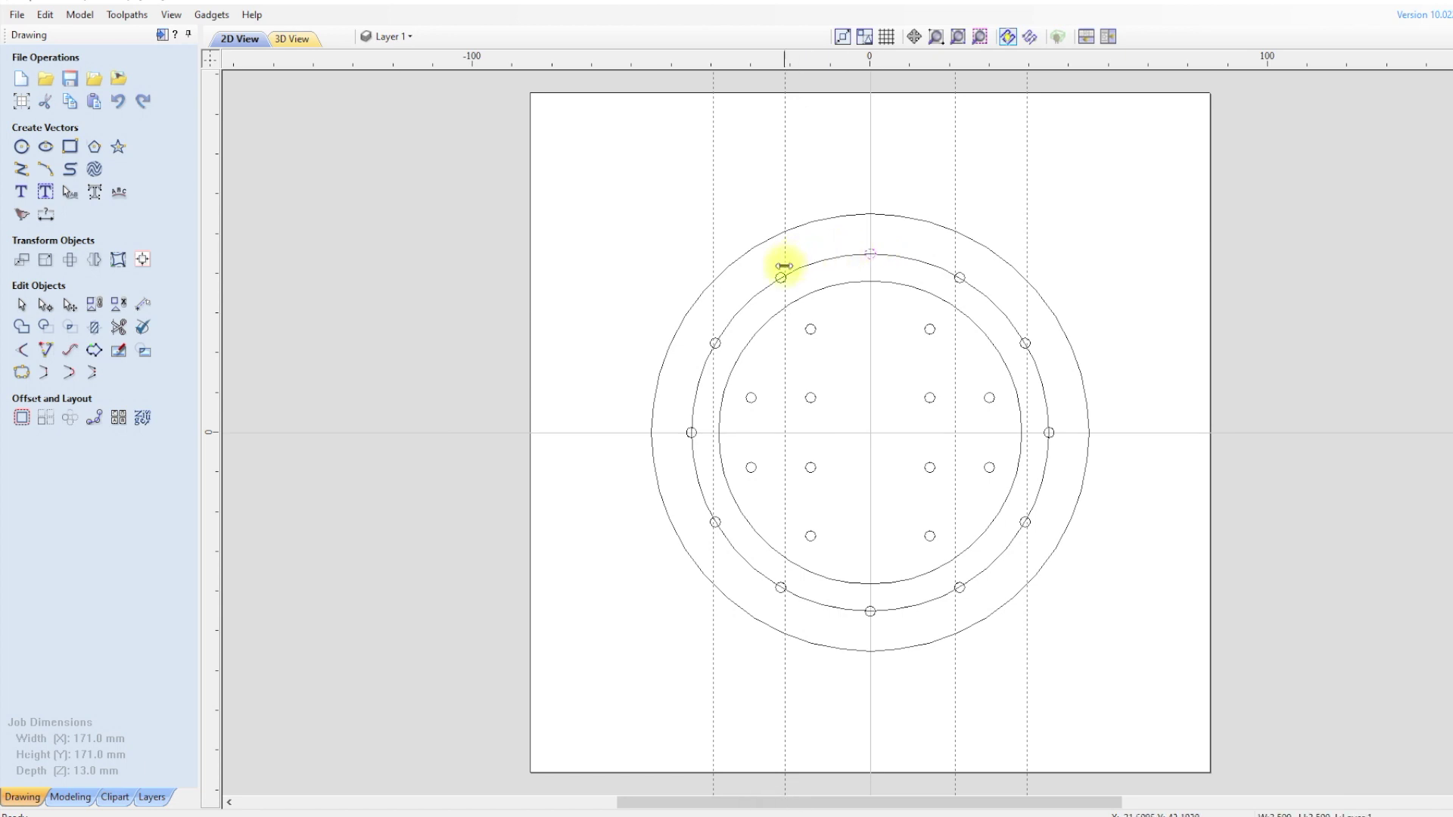
shift+click(781, 277)
shift+click(961, 278)
shift+click(1025, 343)
shift+click(929, 329)
shift+click(811, 329)
shift+click(715, 343)
shift+click(691, 432)
shift+click(751, 397)
shift+click(811, 397)
shift+click(929, 397)
shift+click(989, 398)
shift+click(989, 467)
shift+click(930, 467)
shift+click(811, 467)
shift+click(750, 467)
shift+click(715, 522)
shift+click(811, 536)
shift+click(930, 535)
shift+click(1025, 522)
shift+click(959, 587)
shift+click(871, 611)
shift+click(780, 587)
Step: Delete the 90 mm middle guide ring, leaving the holes in place
click(753, 573)
key(Delete)
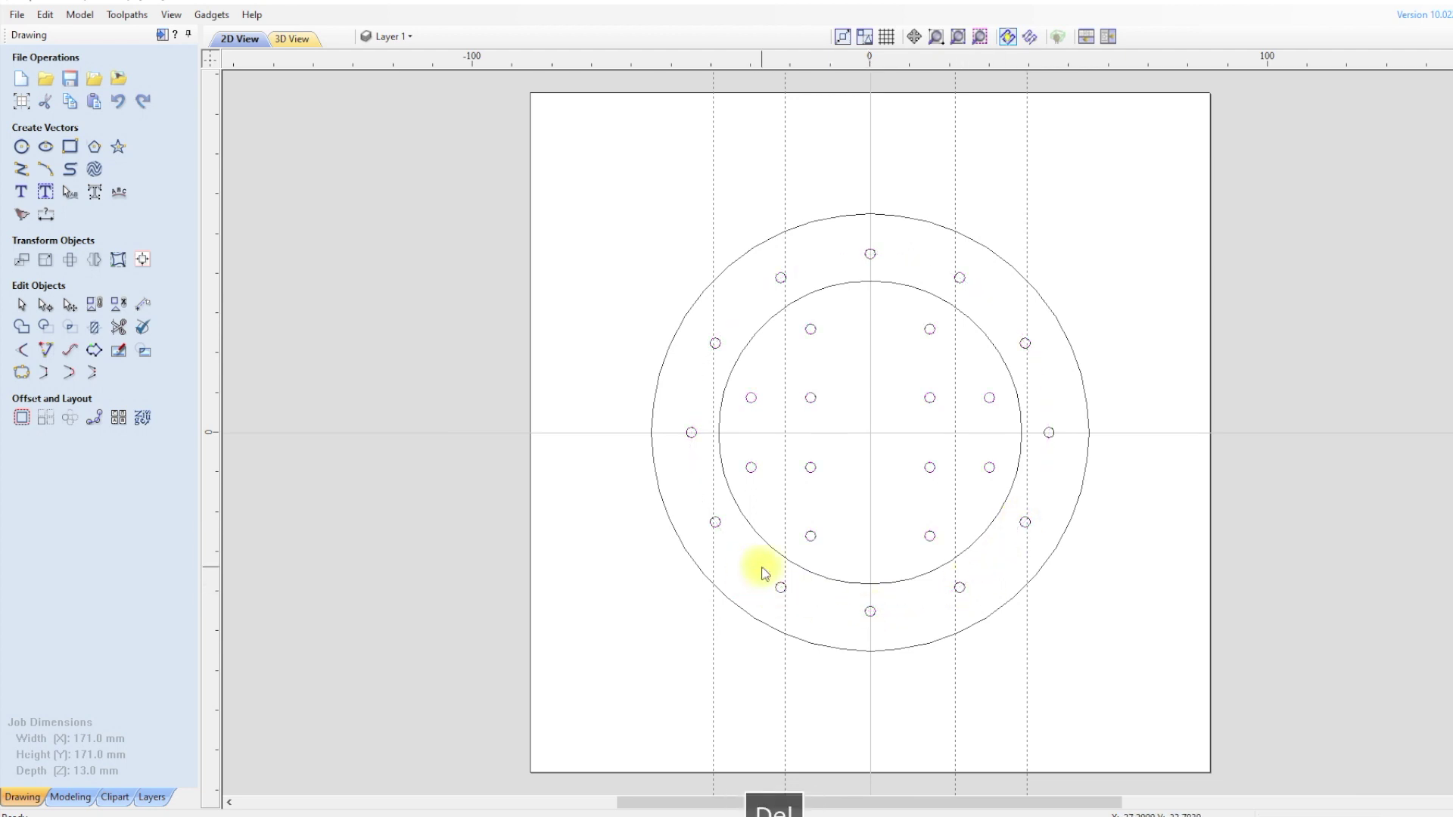
click(777, 584)
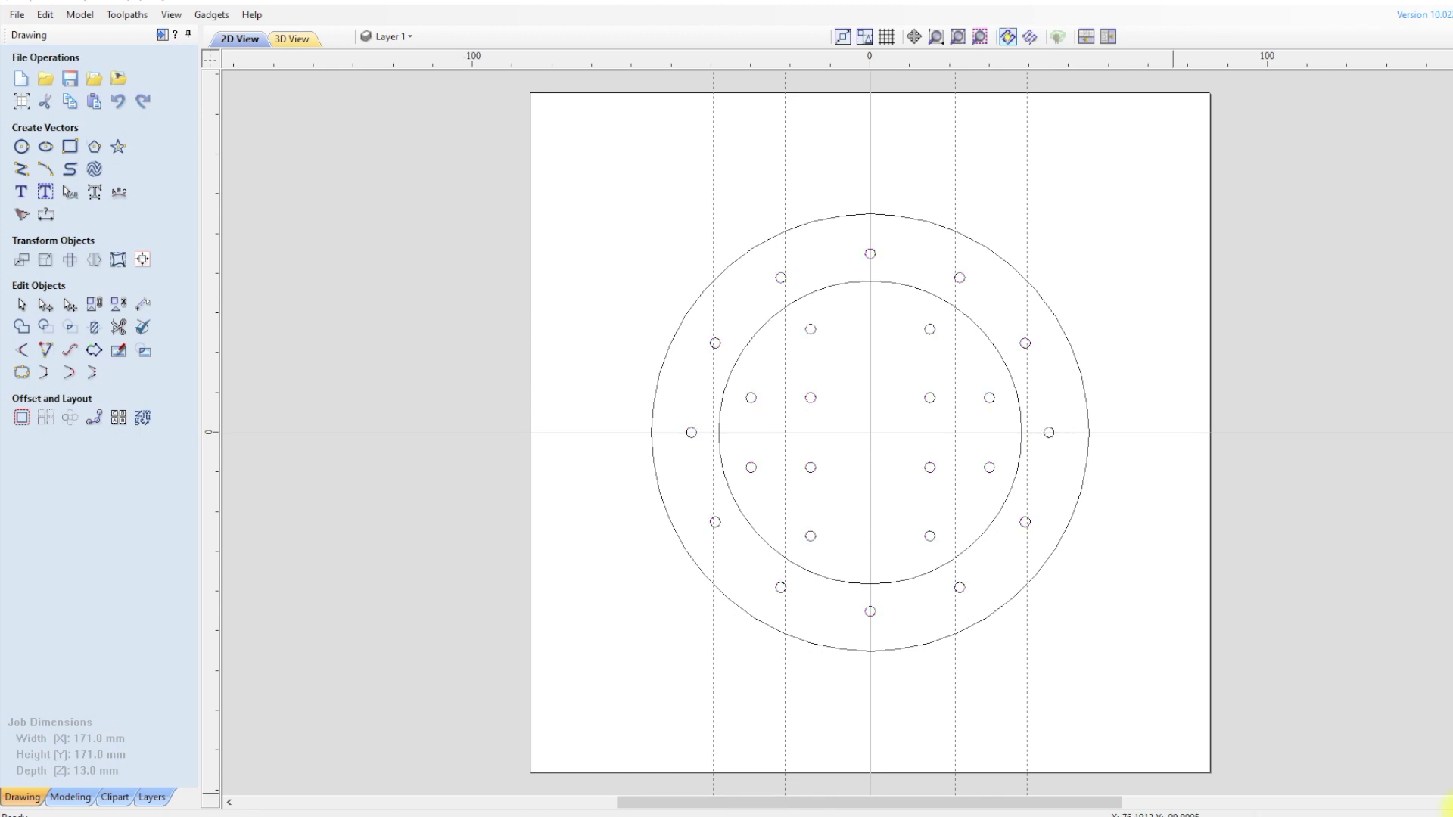
Step: Create DIGESTIVE text in 10 mm Arial and drag it to the coaster's centre
click(22, 194)
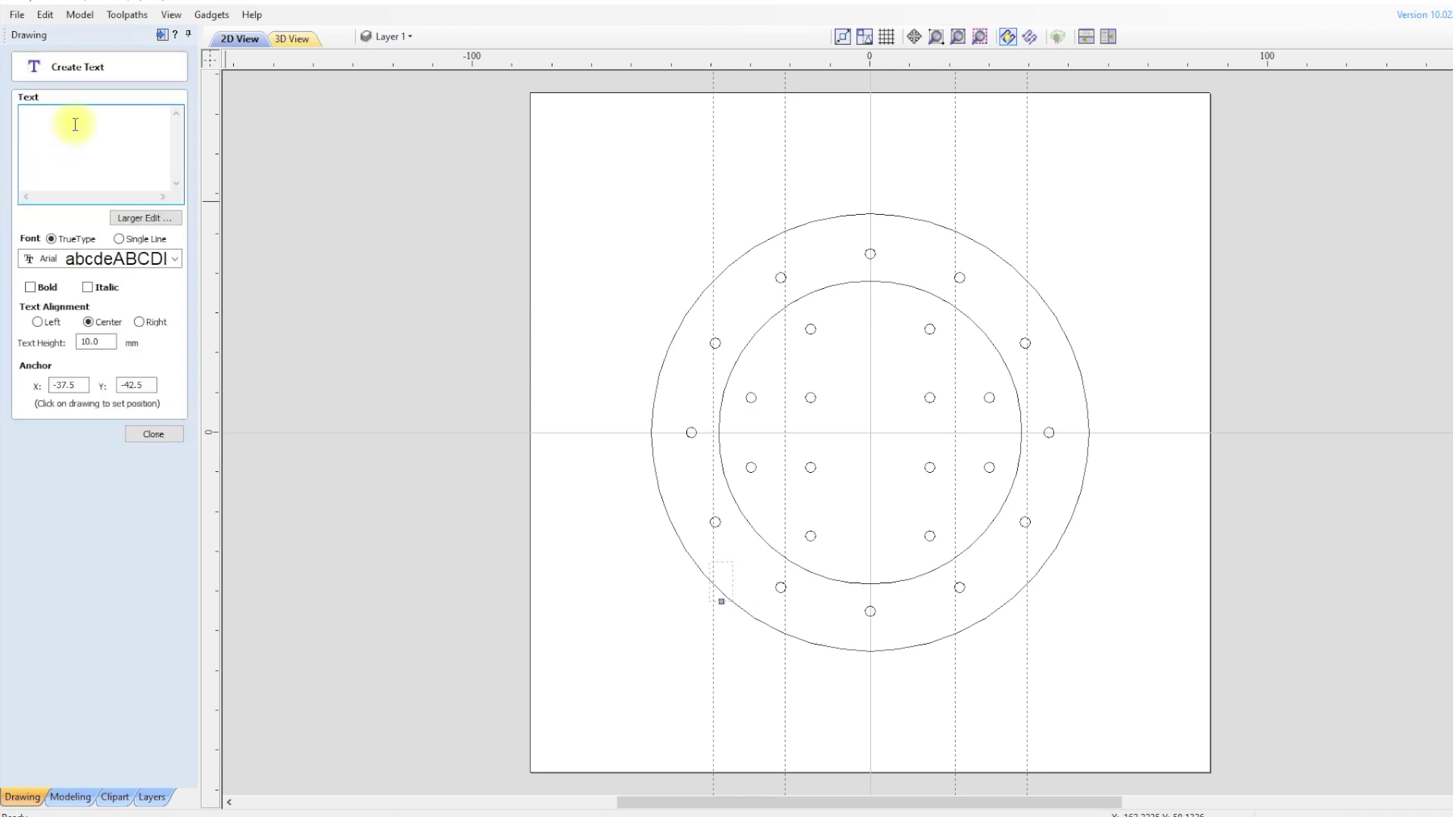
text(DI)
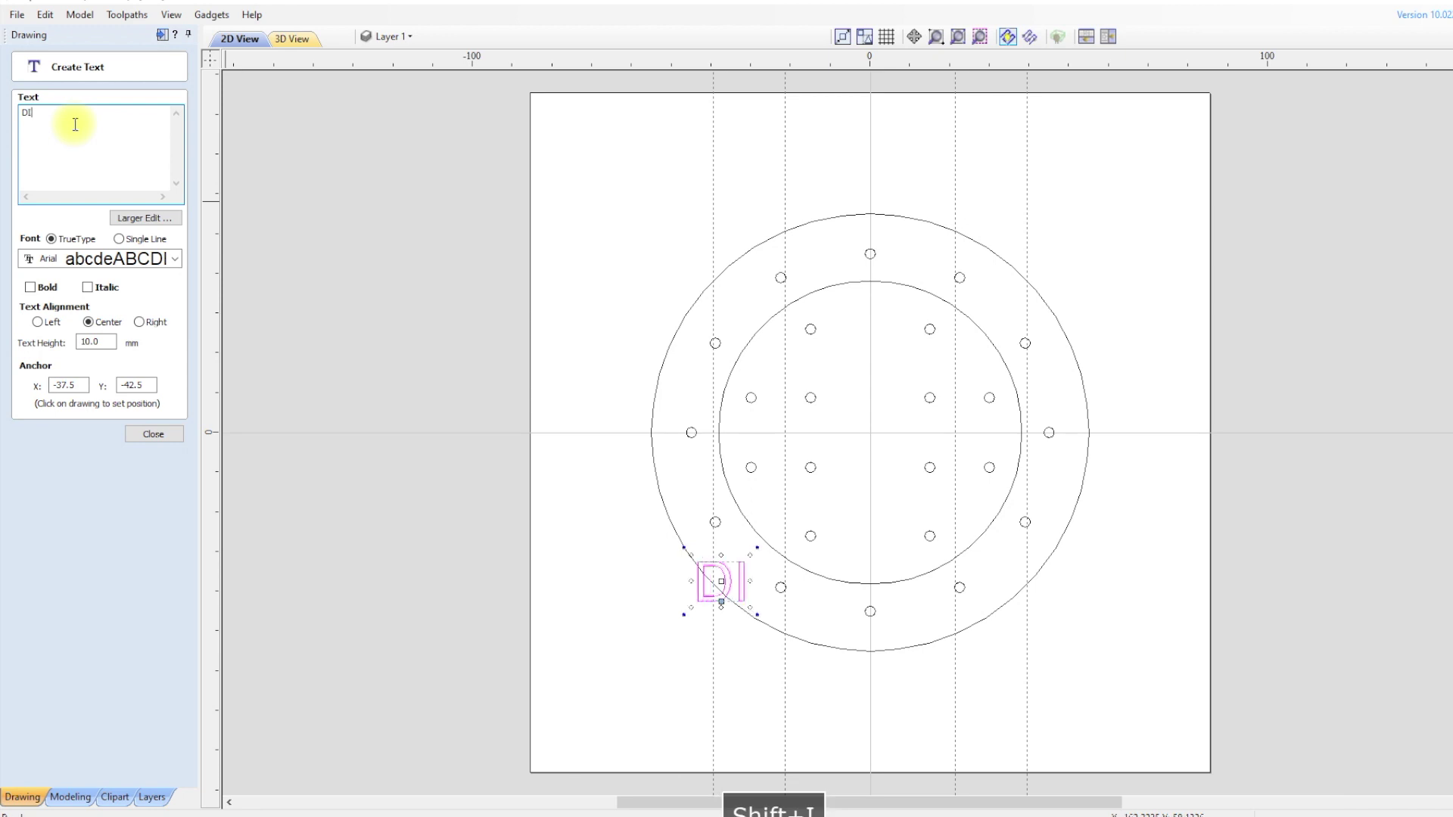
text(GEST)
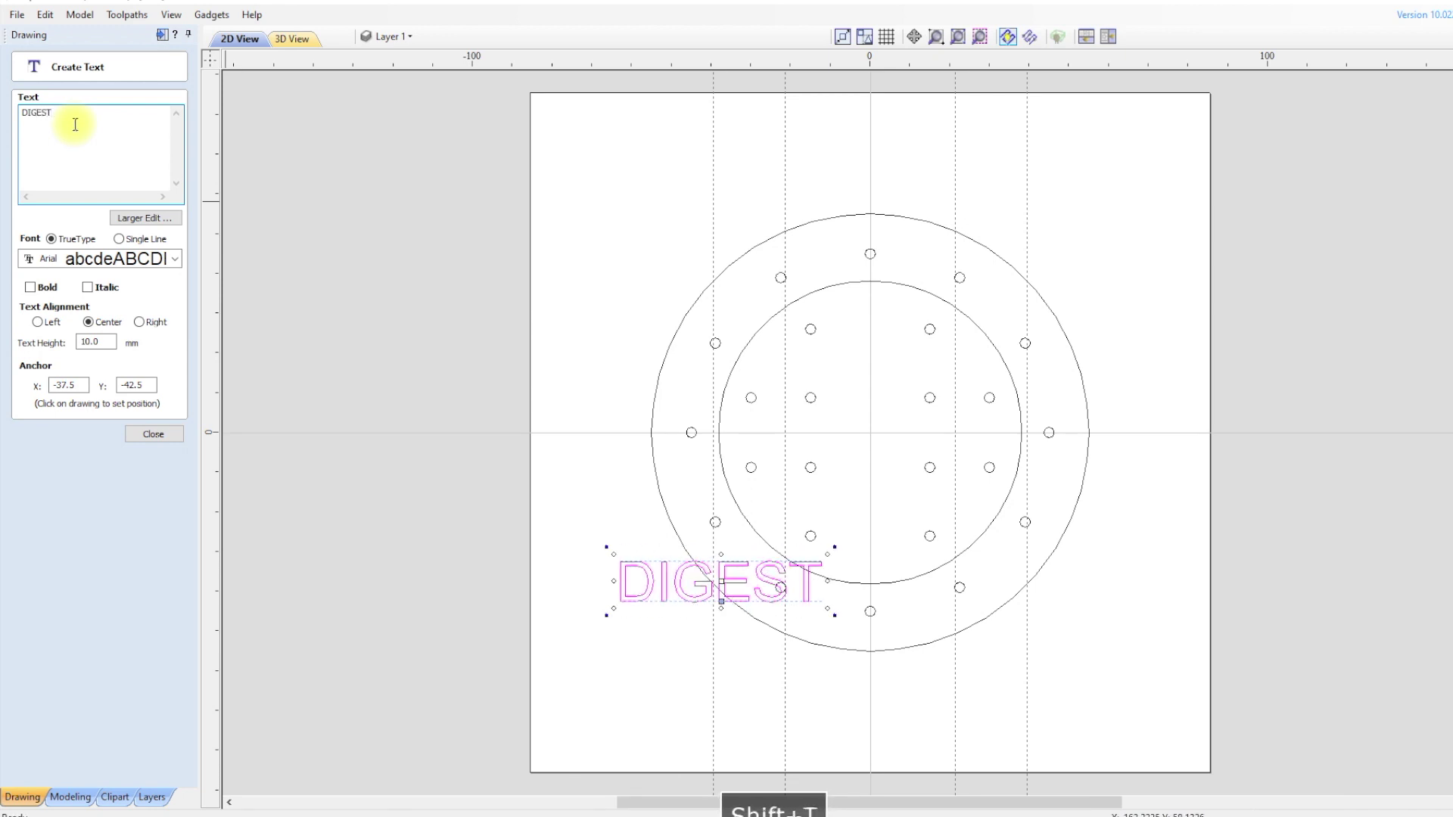
text(IV)
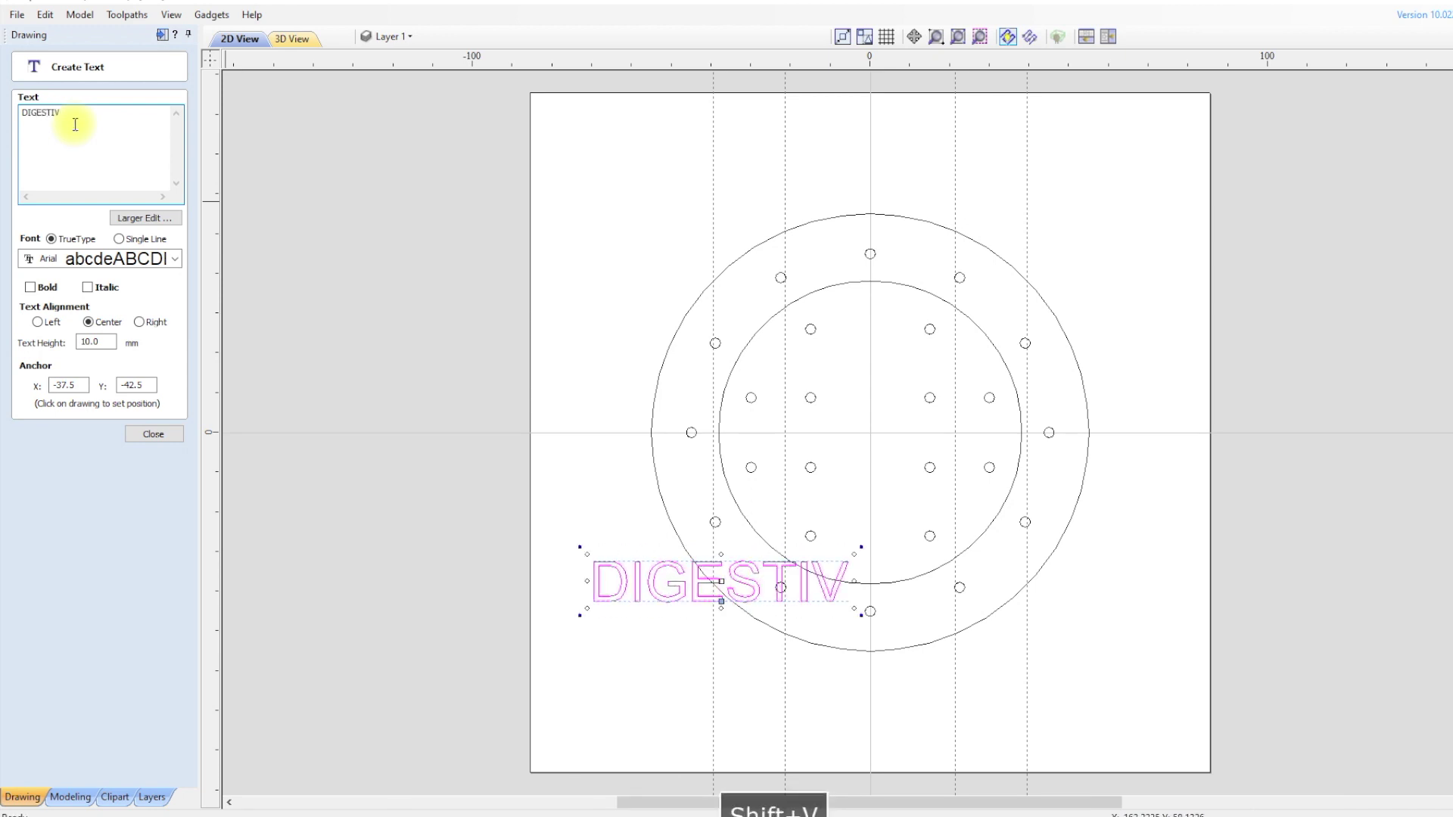
text(E)
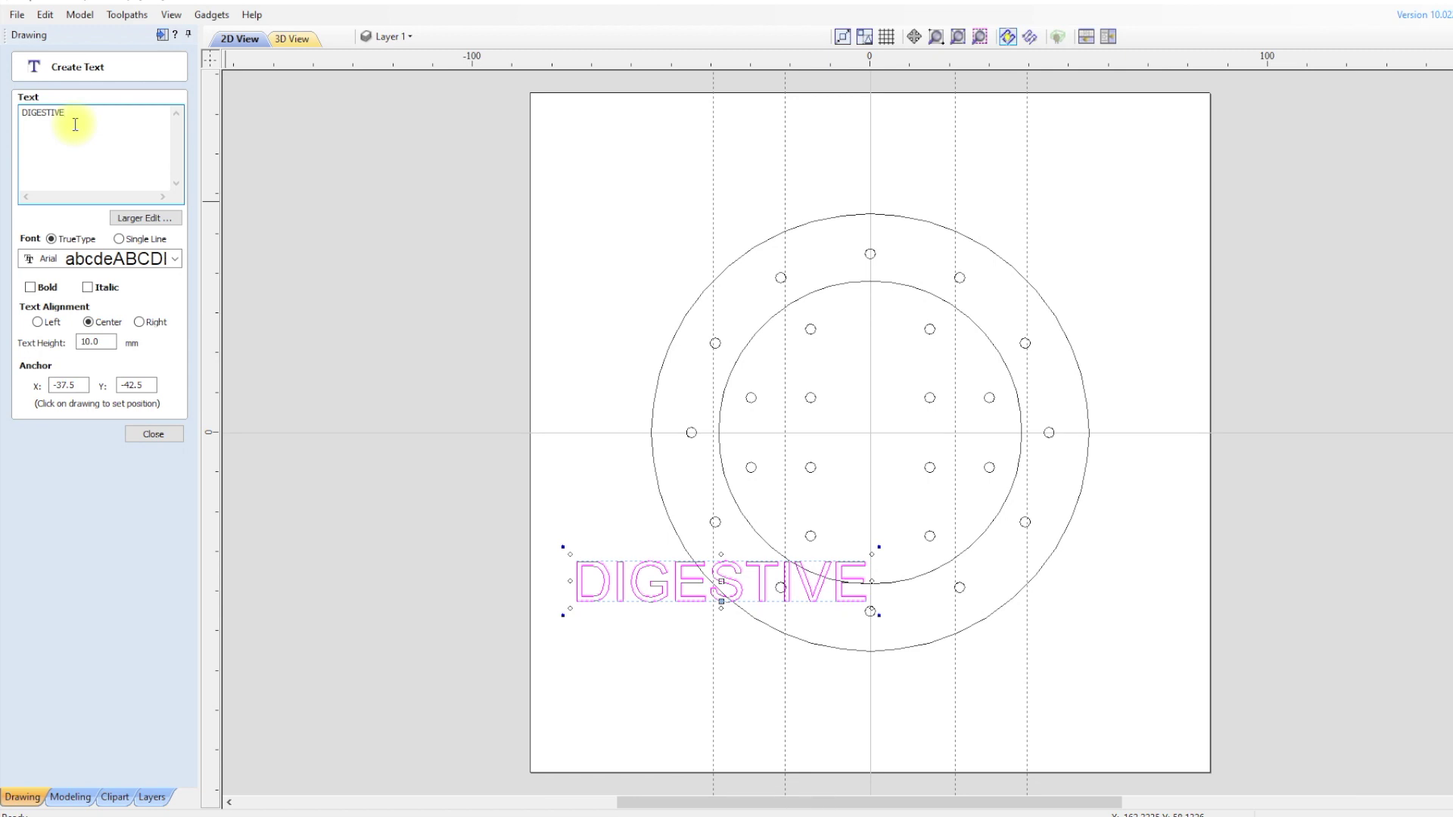
click(110, 342)
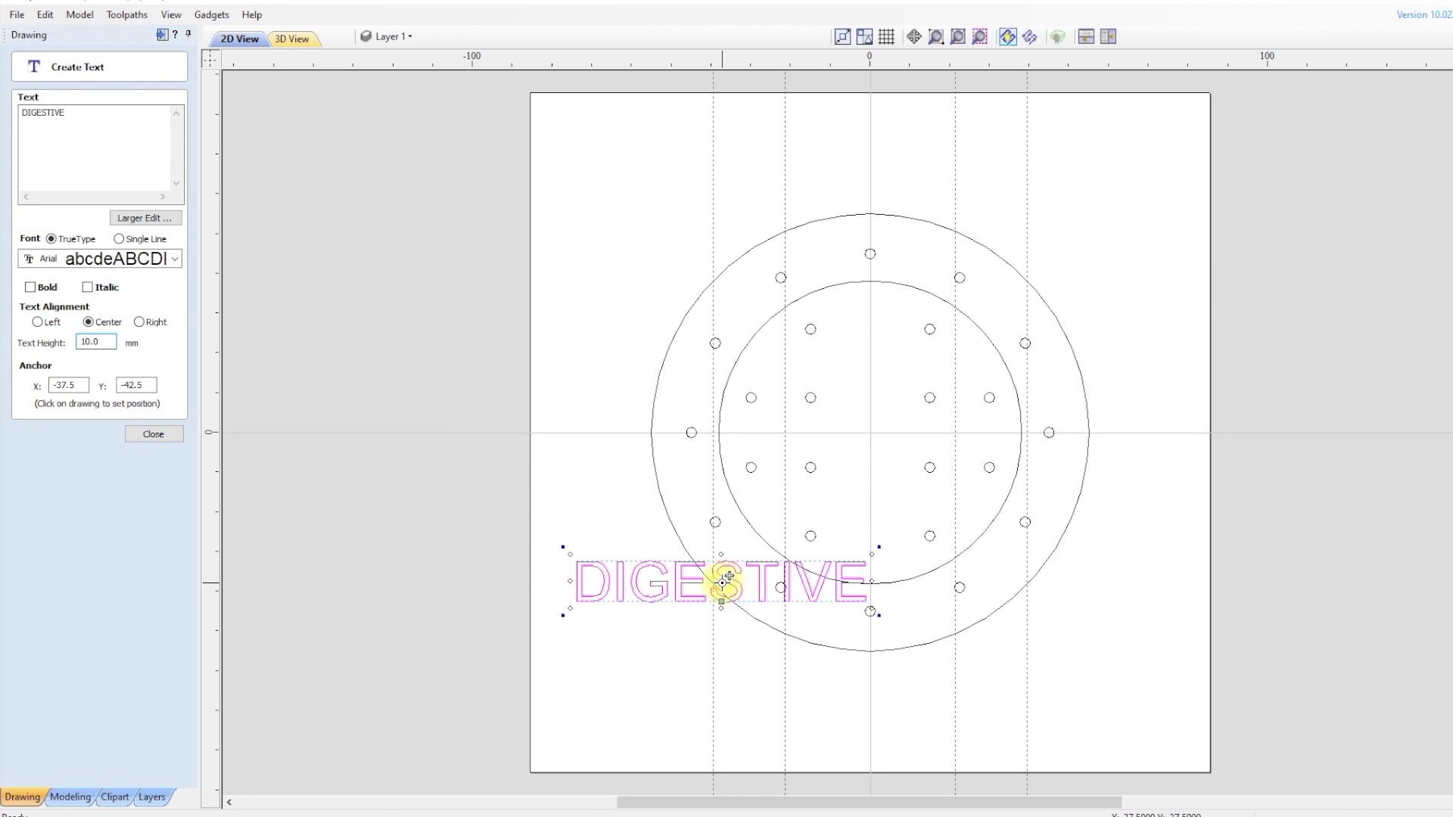
drag(726, 580, 872, 433)
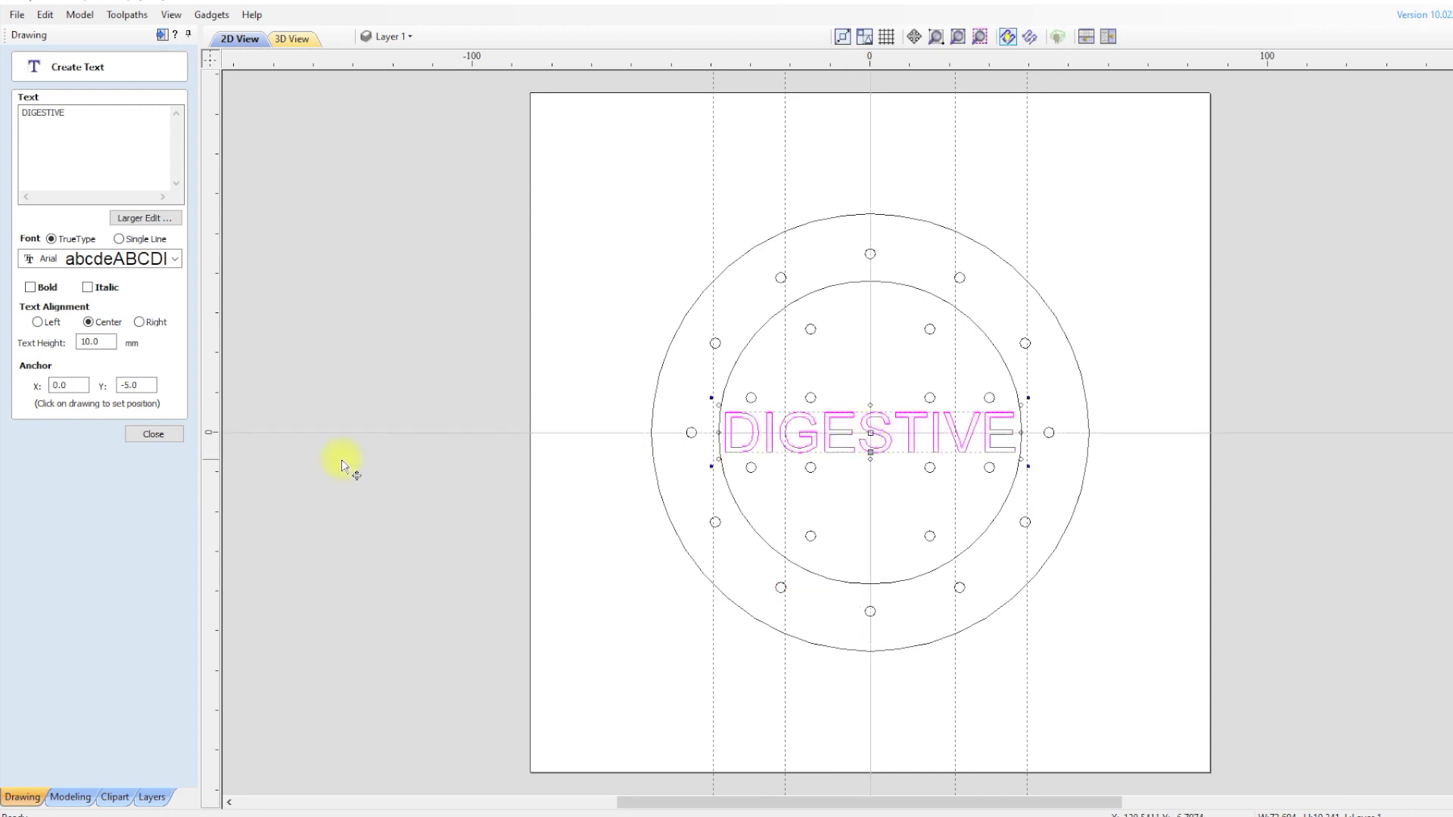
click(155, 434)
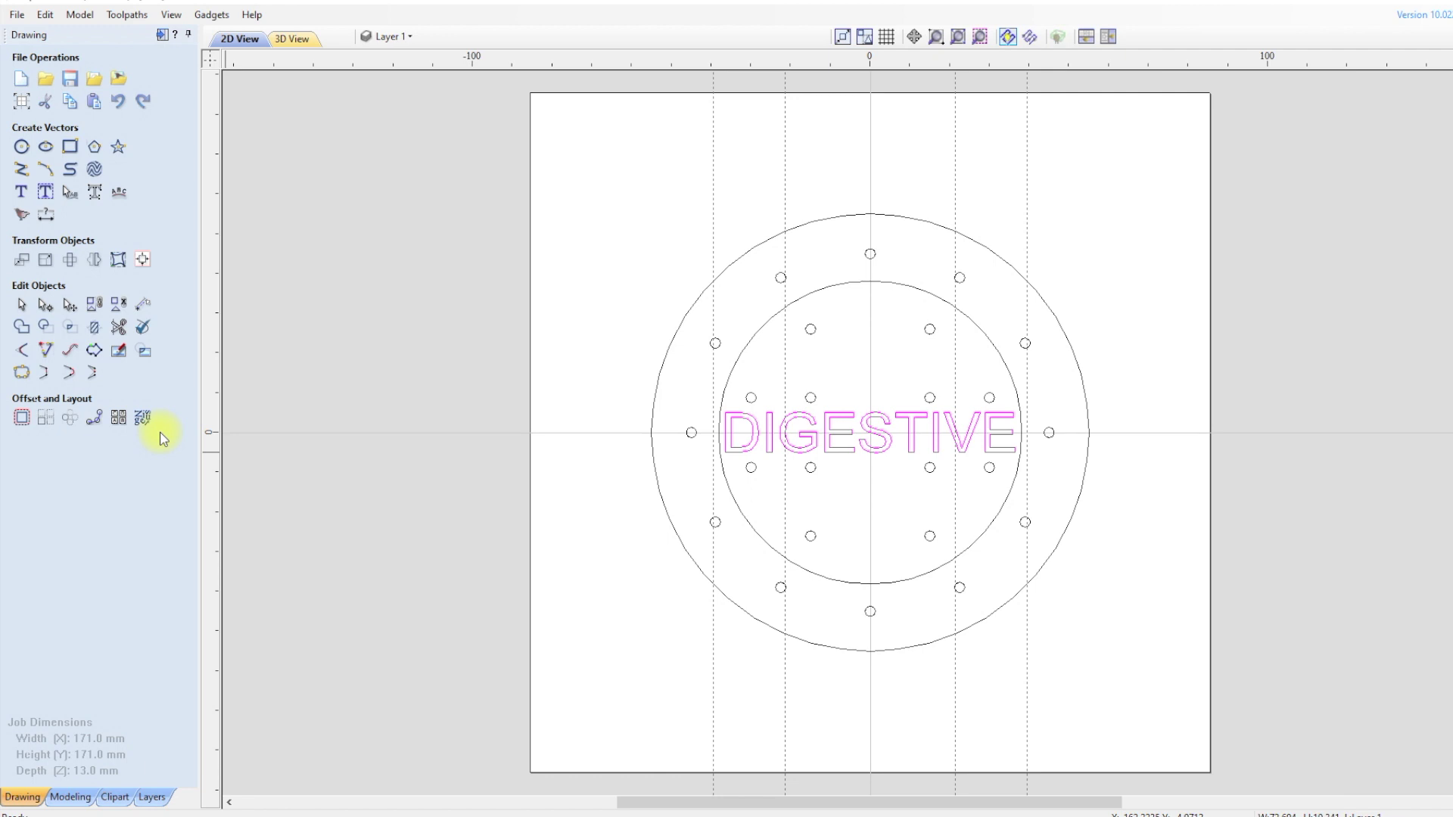
Step: Widen DIGESTIVE's letter spacing with four Shift+Right nudges so it nearly spans the inner circle
click(422, 560)
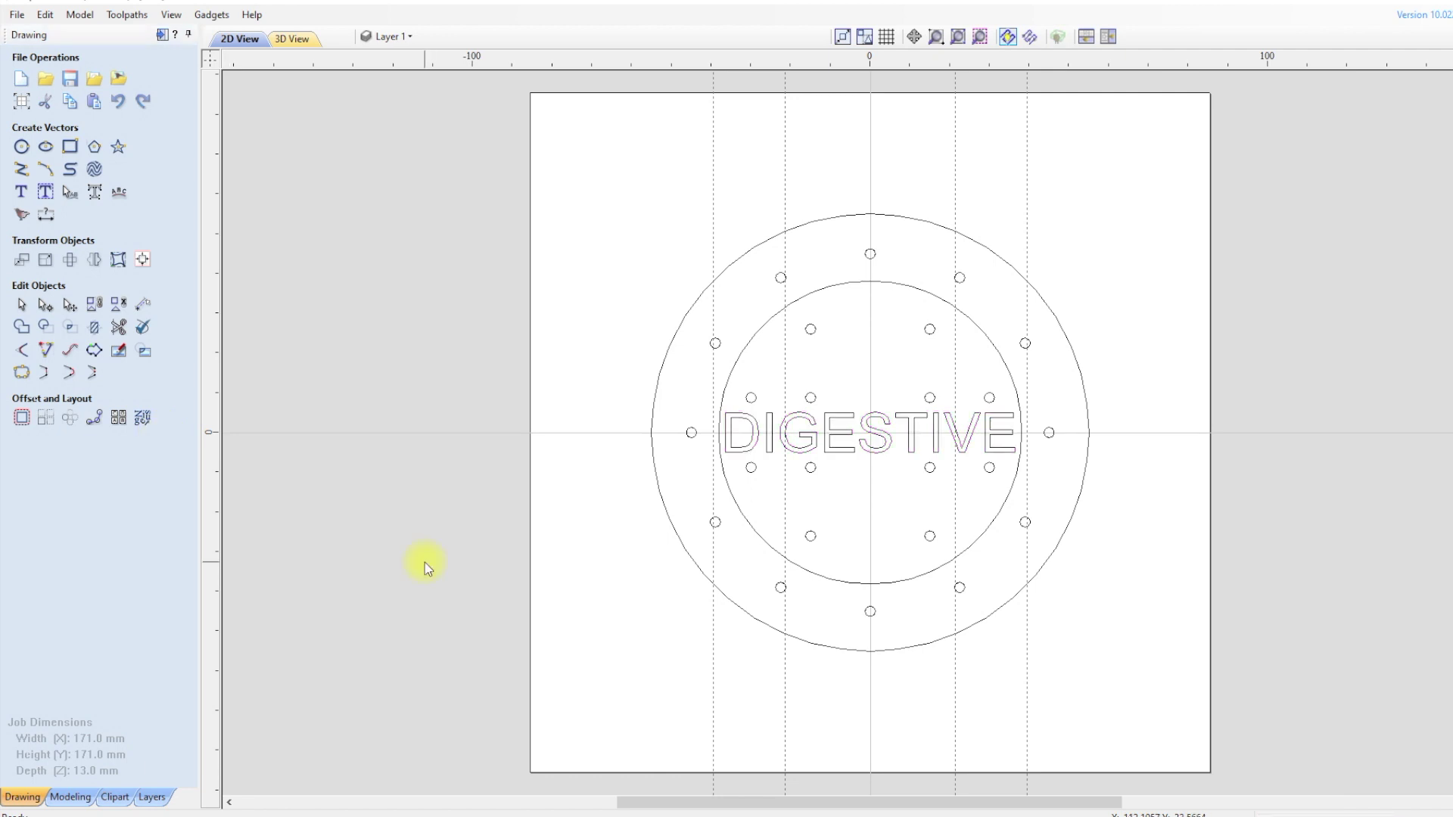
click(813, 437)
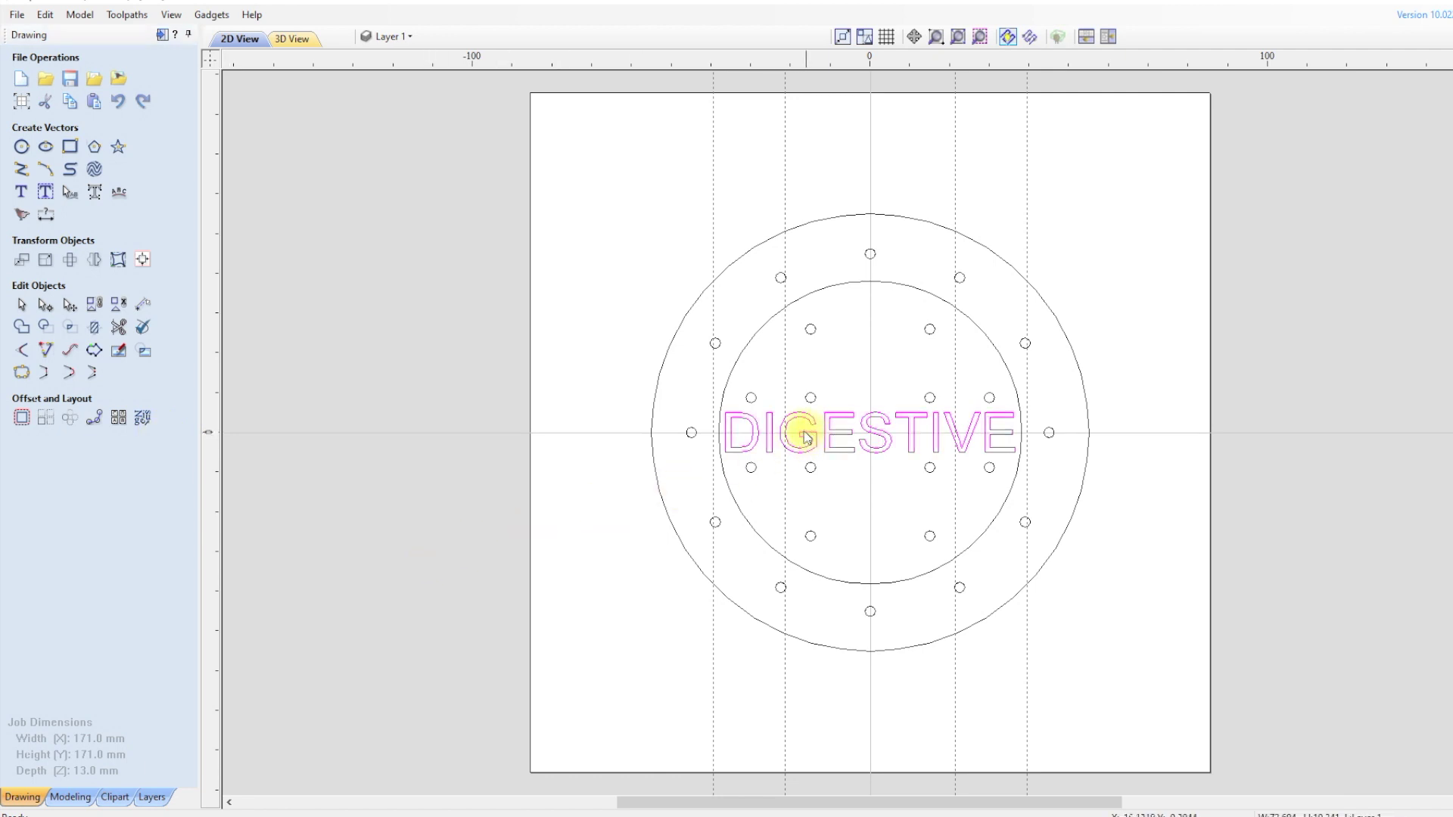
click(72, 194)
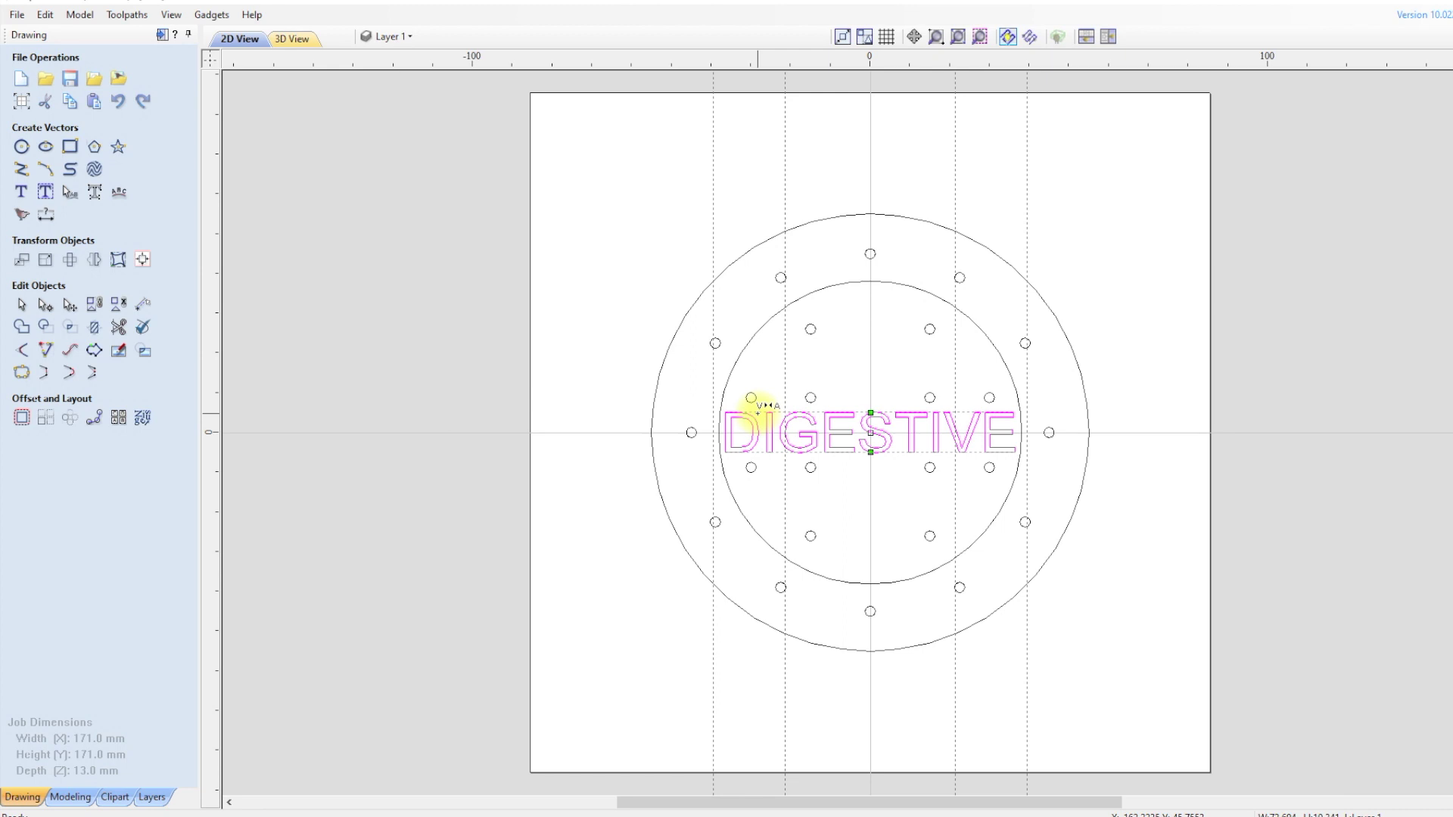
key(shift+Right)
key(shift+Right)
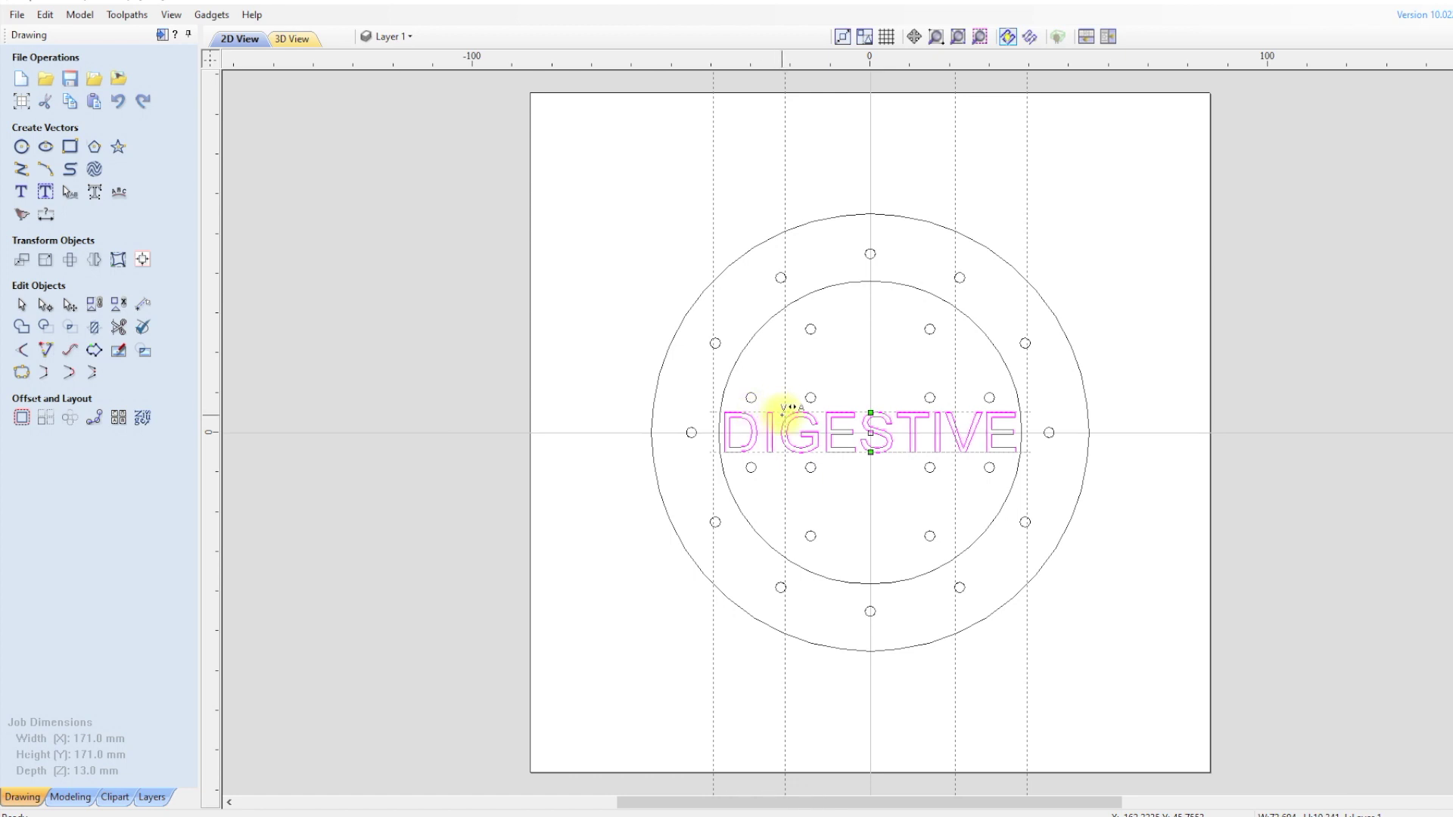
key(shift+Right)
key(shift+Right)
key(shift+Right)
key(shift+Right)
key(shift+Right)
key(shift+Right)
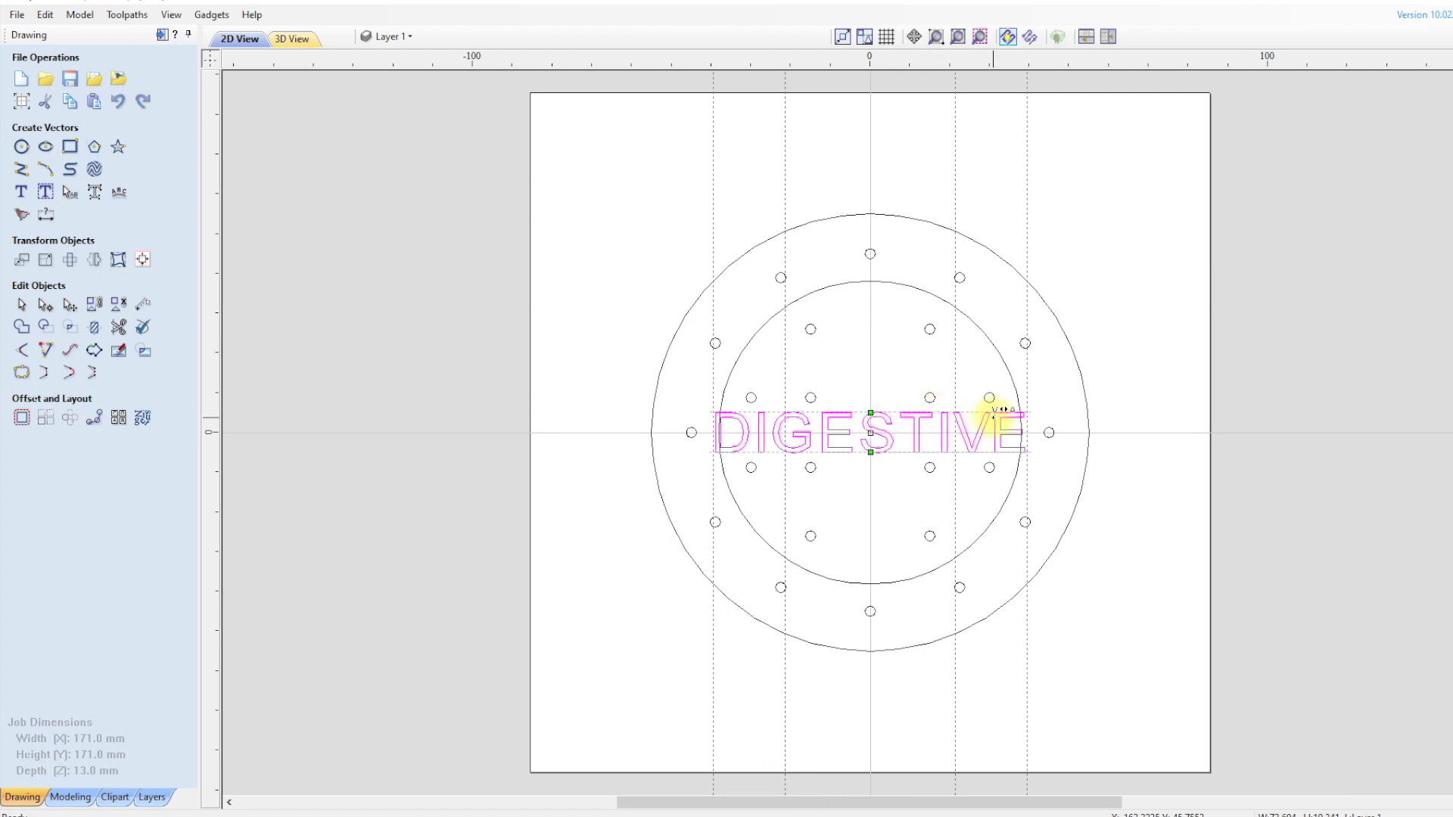
key(shift+Right)
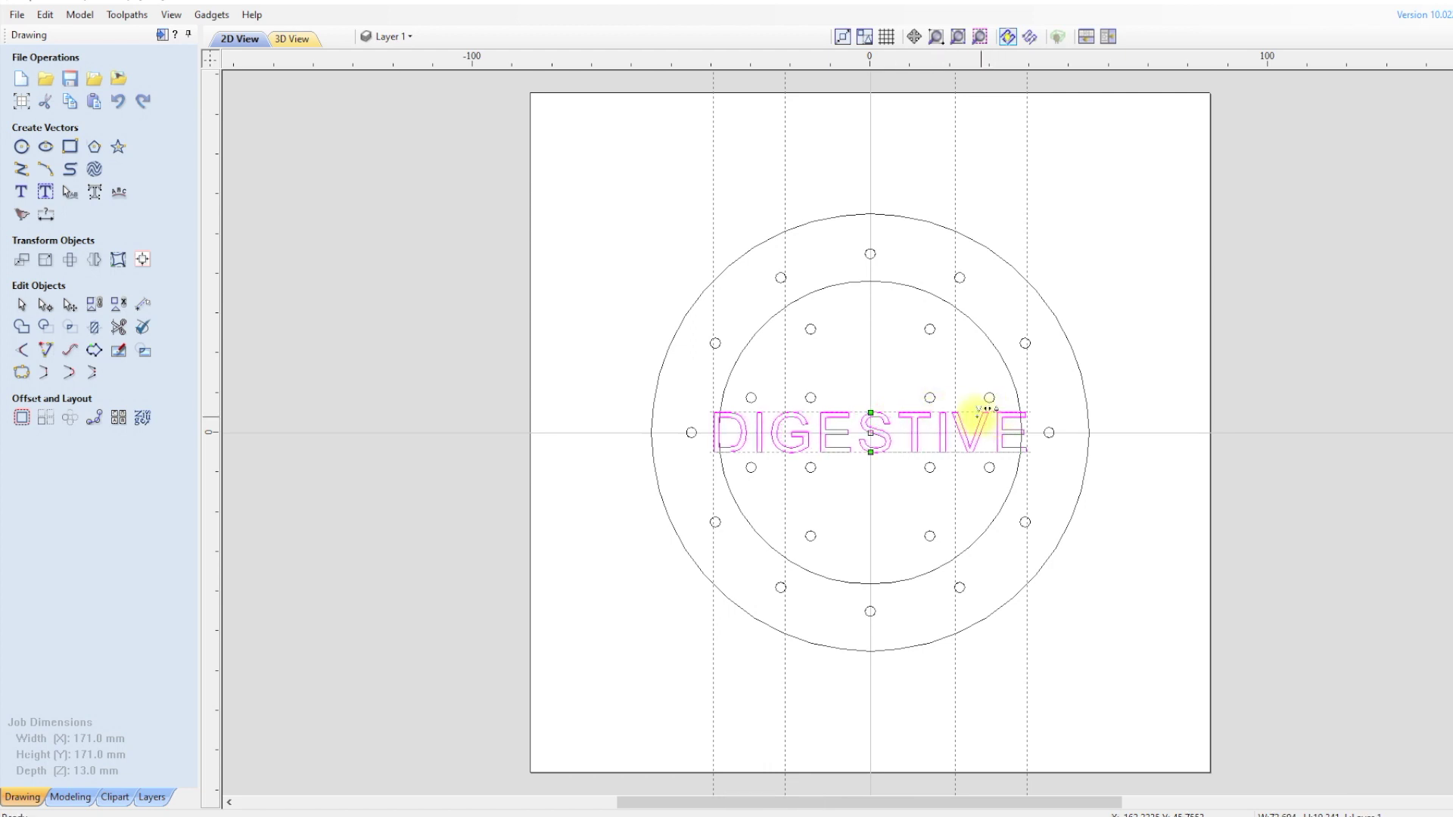
key(shift+Right)
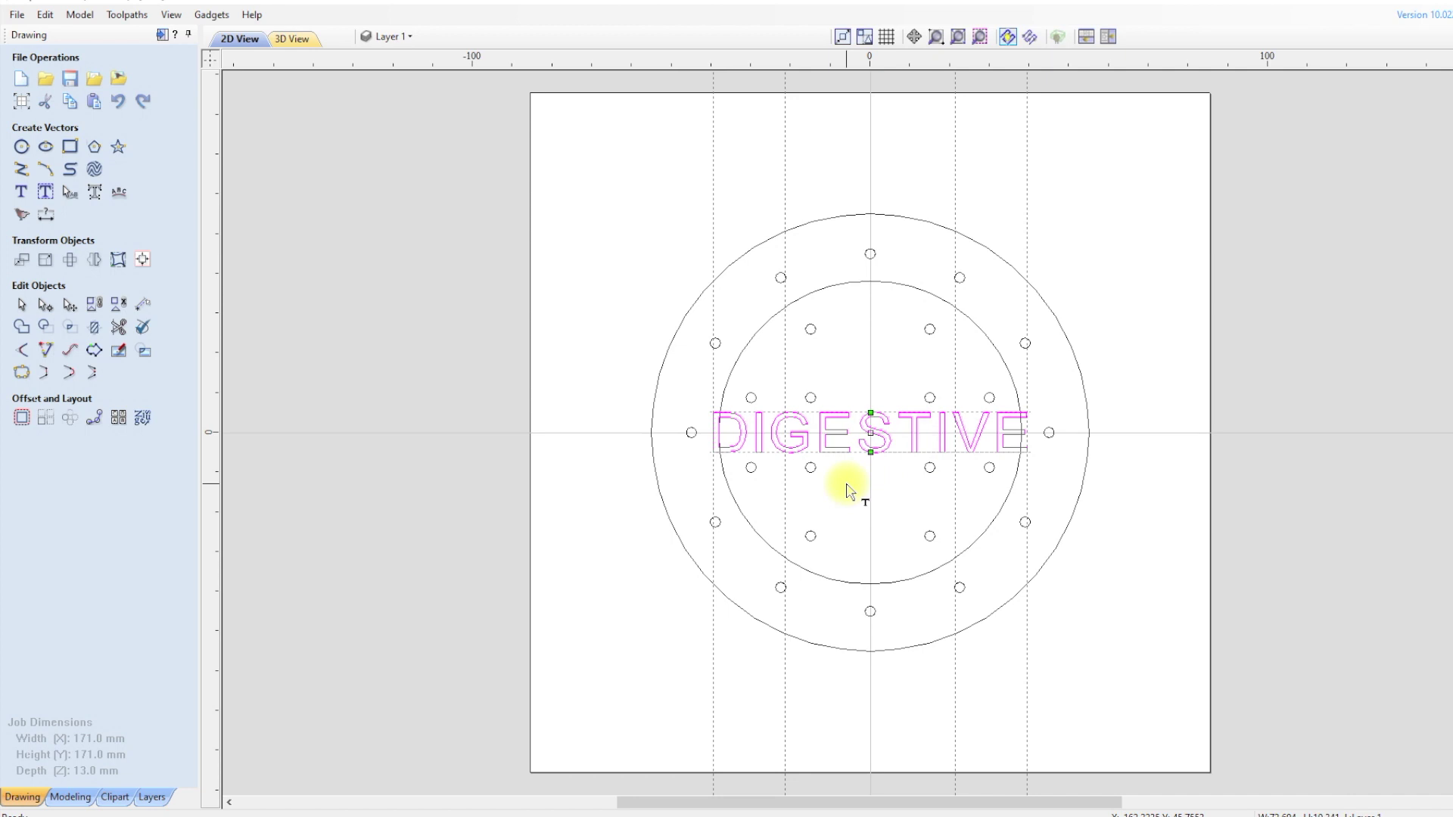
key(Escape)
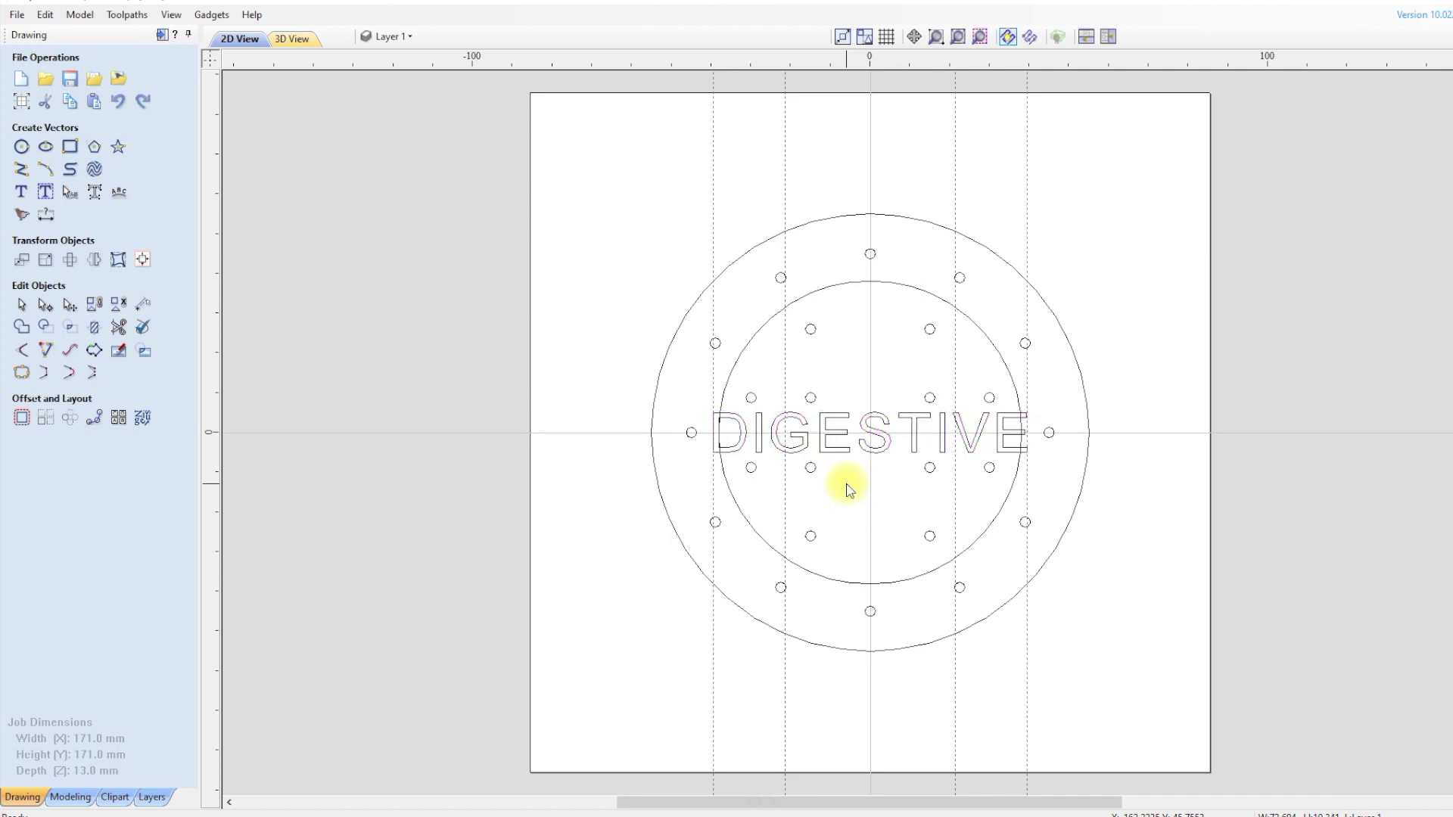
Step: Add a WHOLEWHEAT text line at 3.7 mm height below DIGESTIVE
click(848, 490)
click(22, 194)
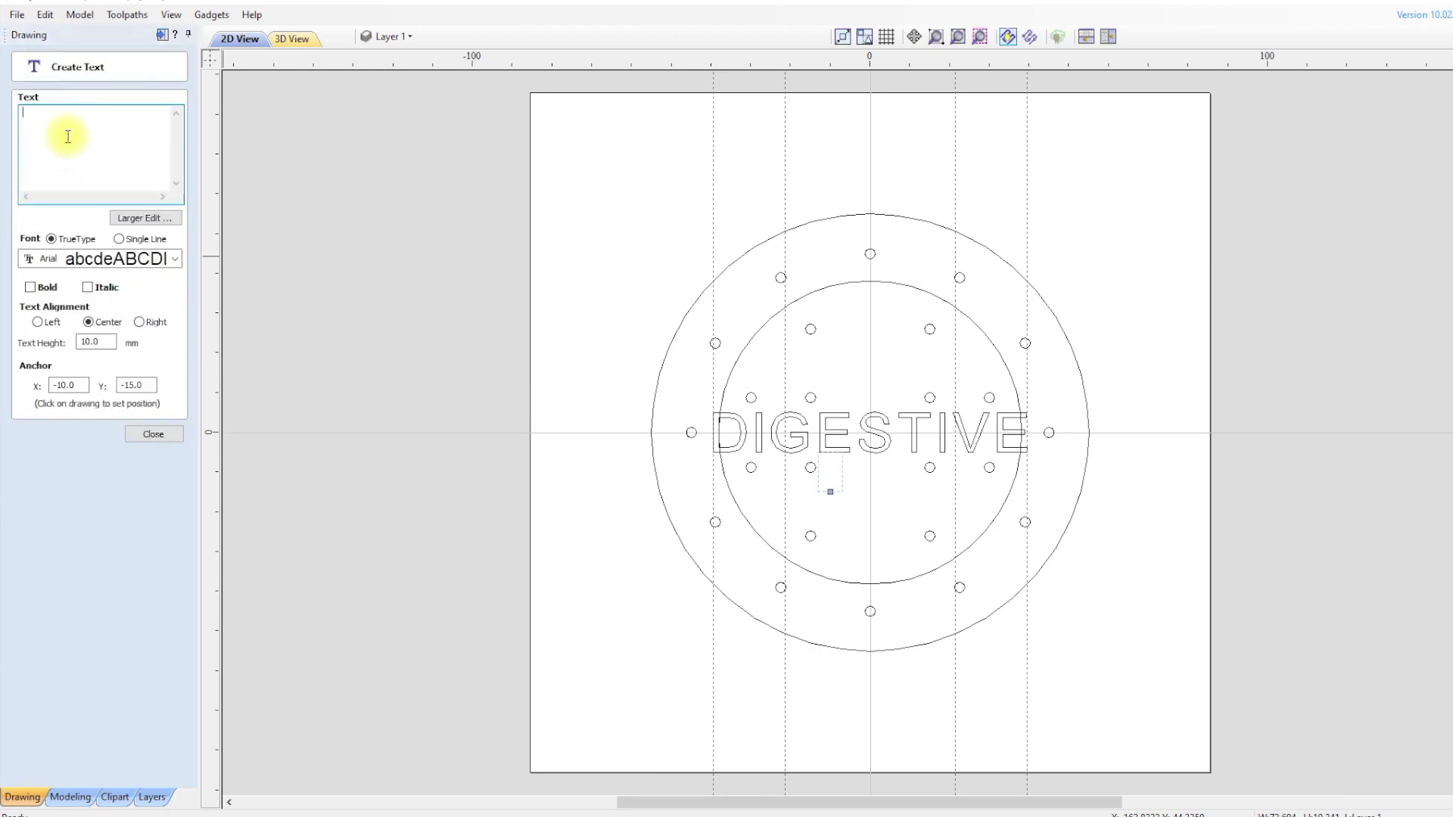
text(WHOLEW)
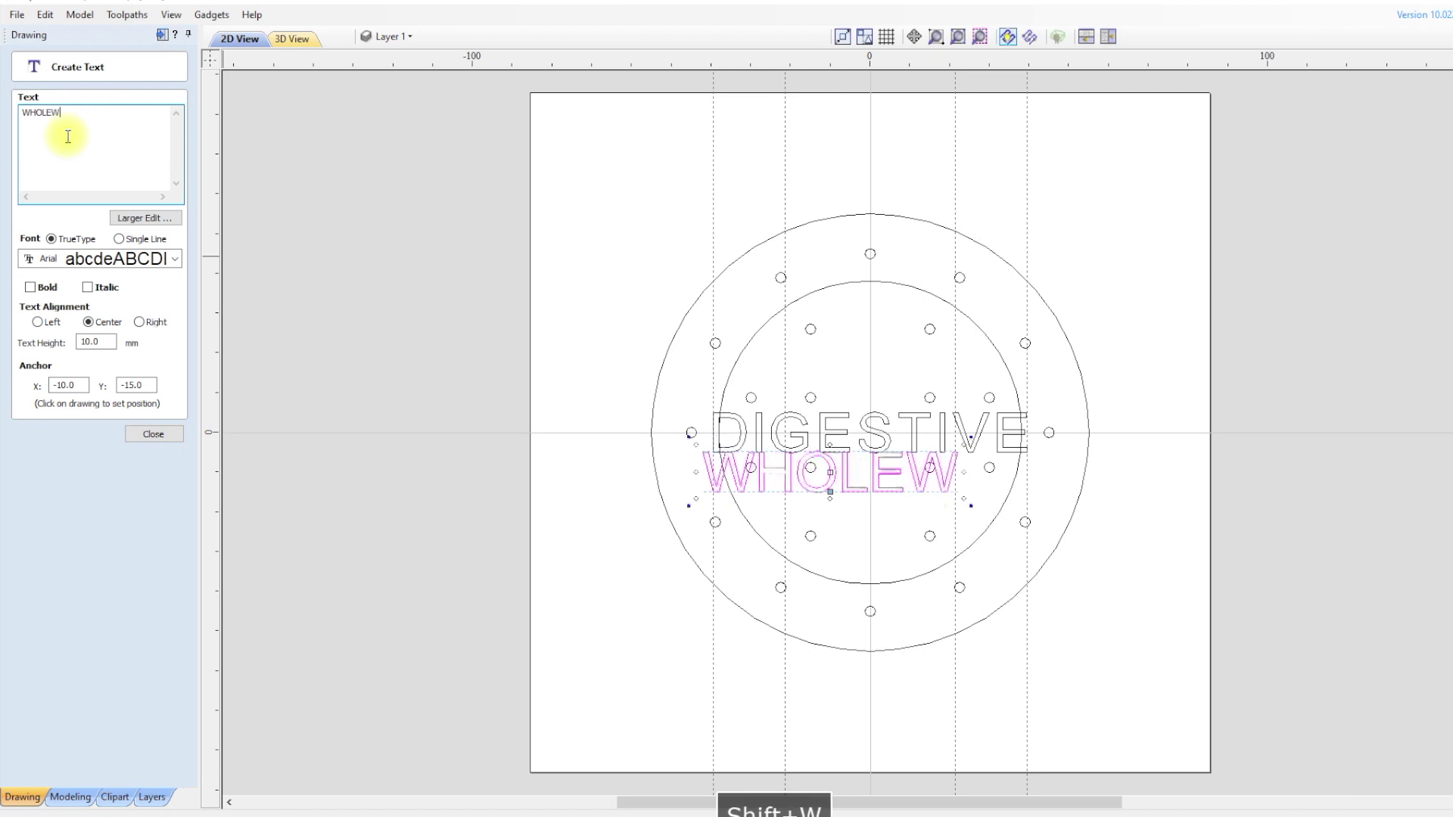
text(HEAT)
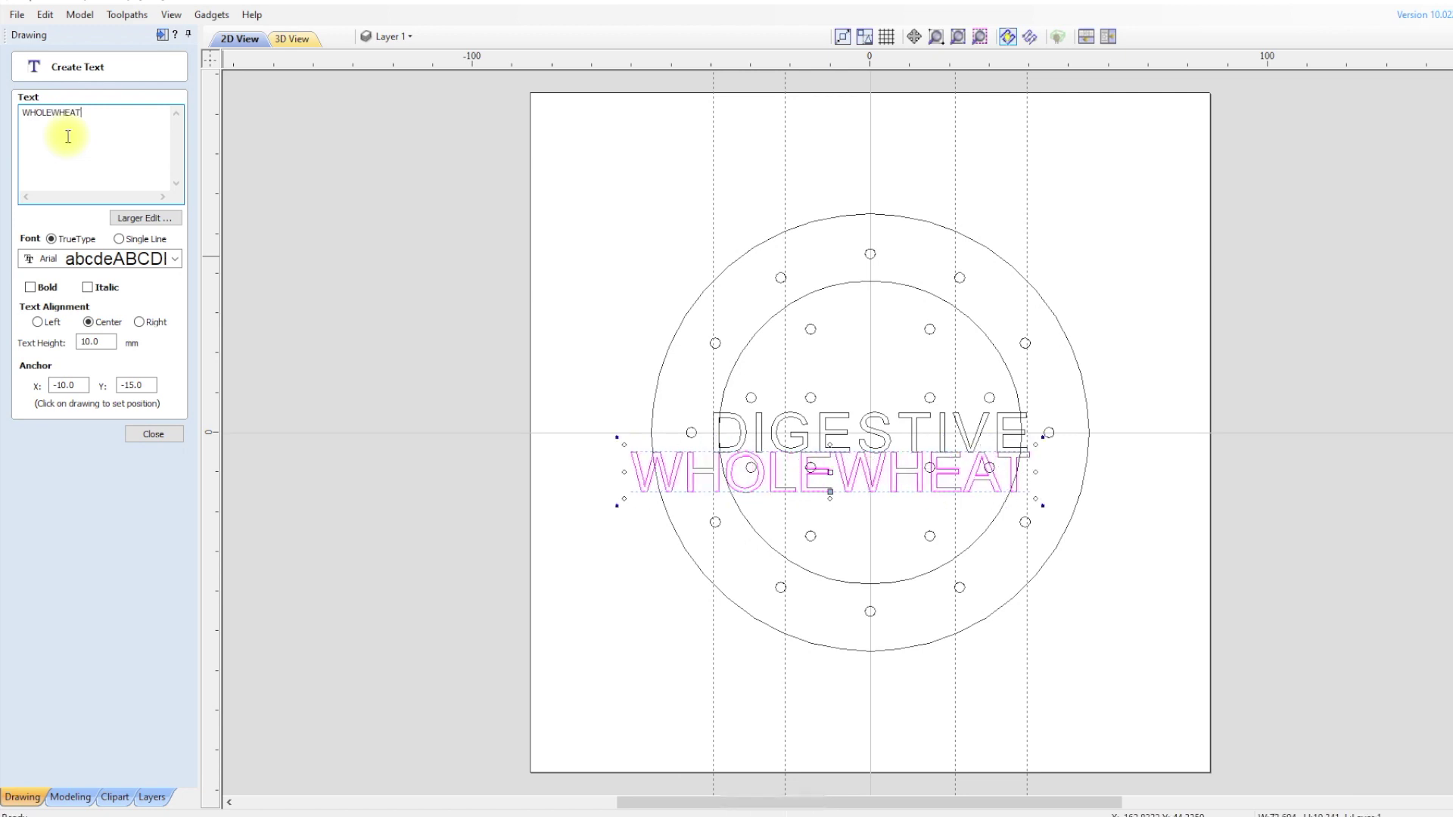
click(106, 340)
drag(106, 340, 70, 342)
text(3.)
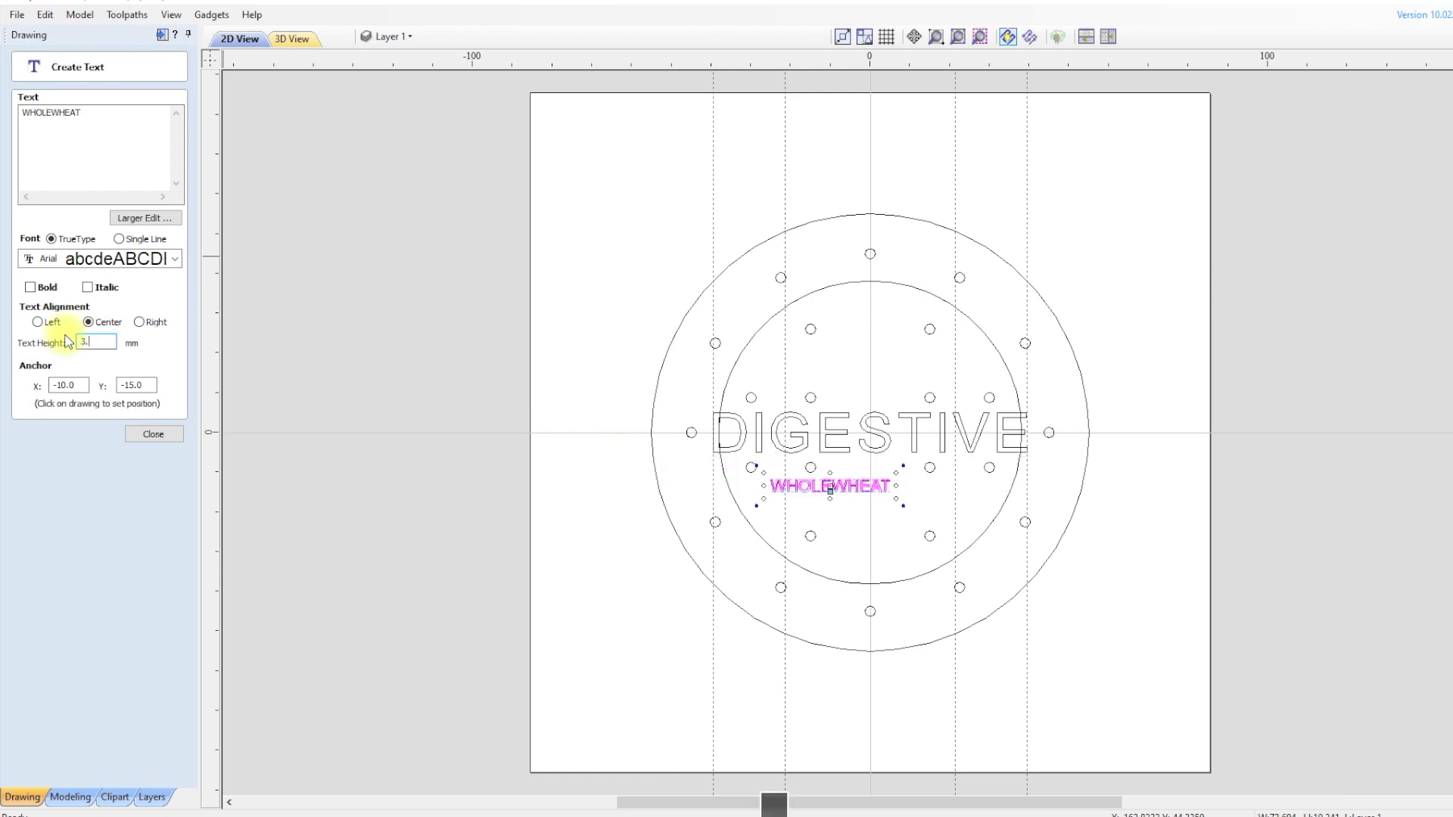
text(7)
click(152, 435)
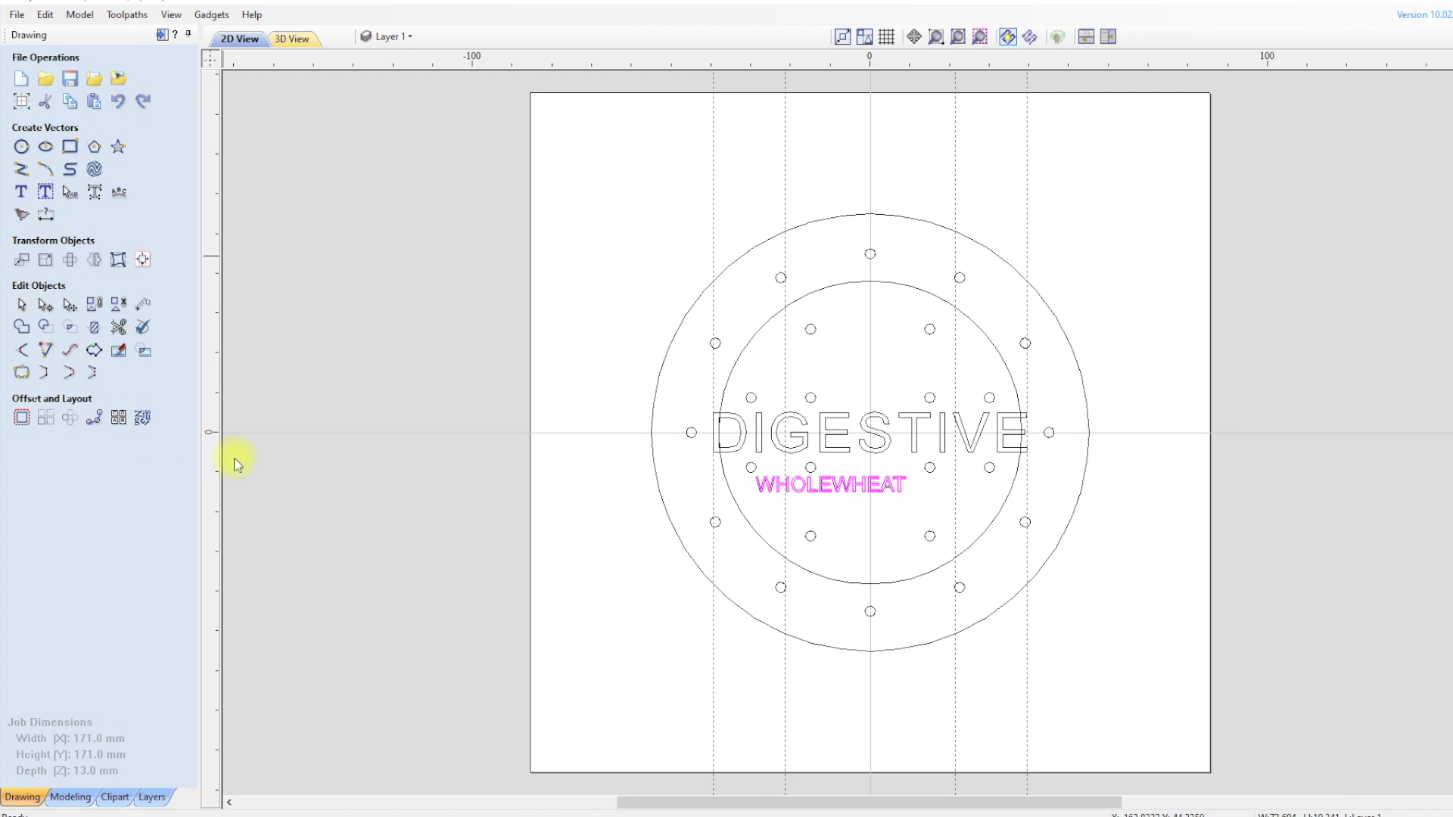
Step: Wrap WHOLEWHEAT onto the bottom of the inner circle with wider letter spacing
shift+click(759, 537)
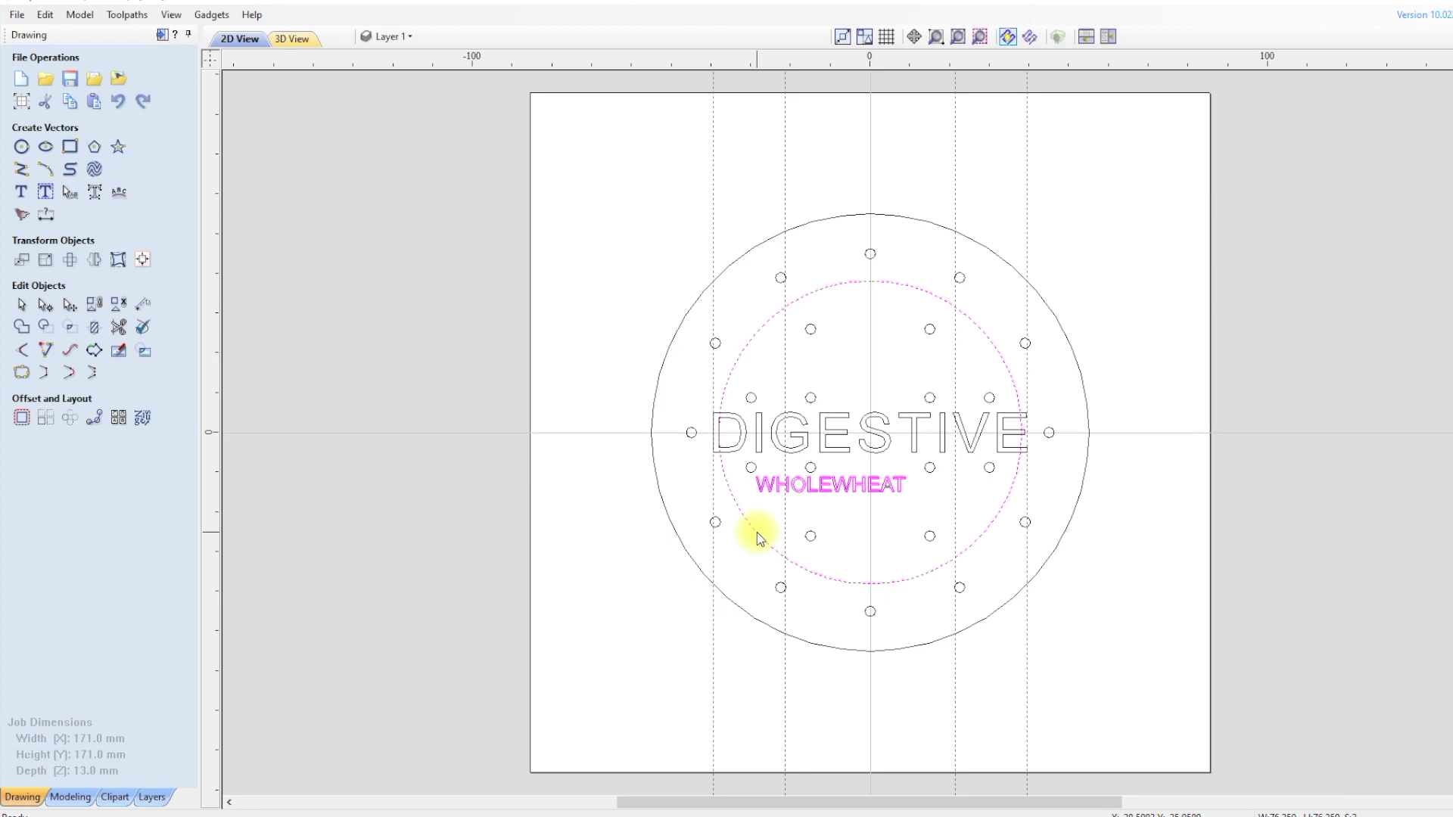
click(121, 199)
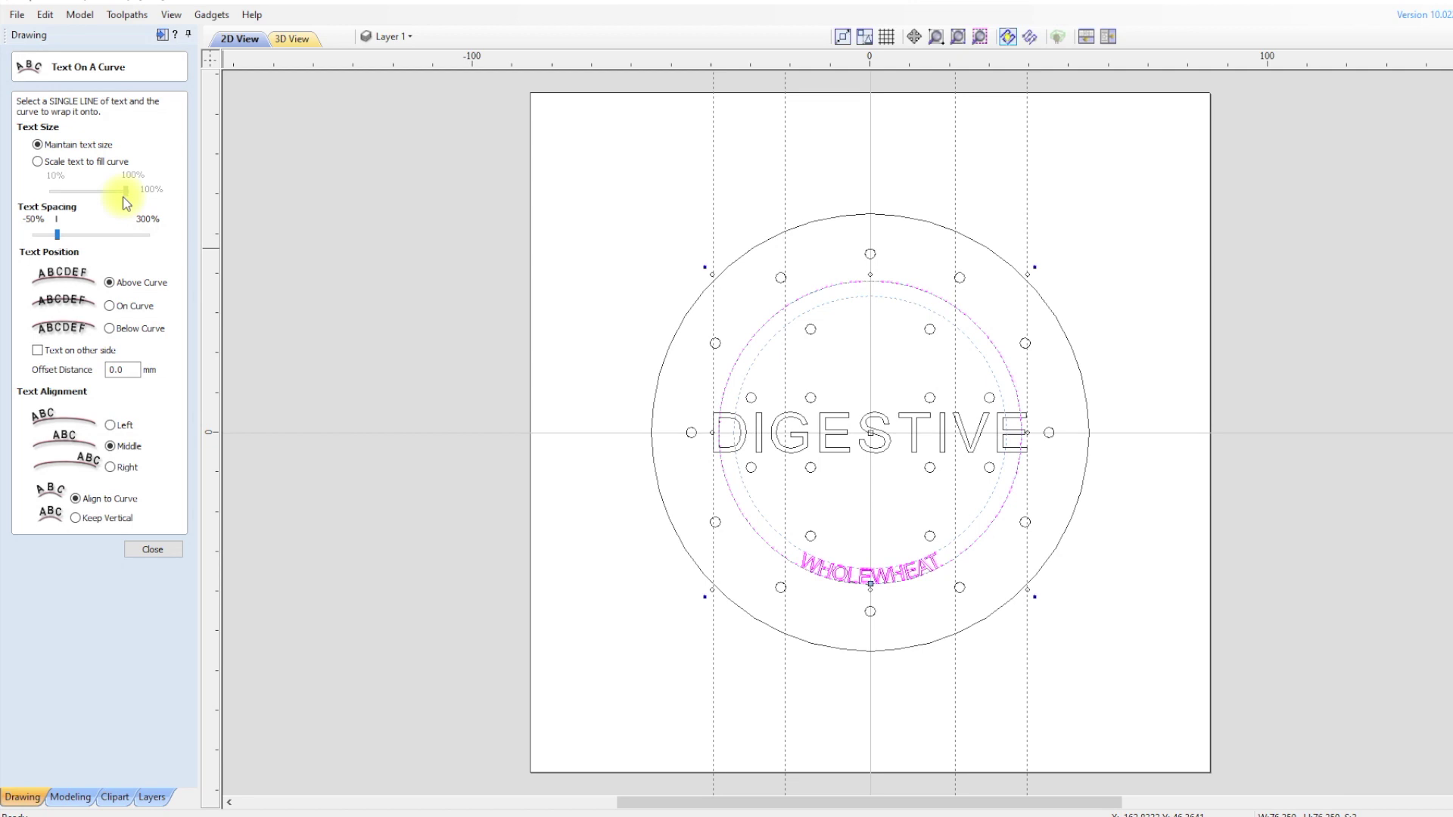
click(111, 306)
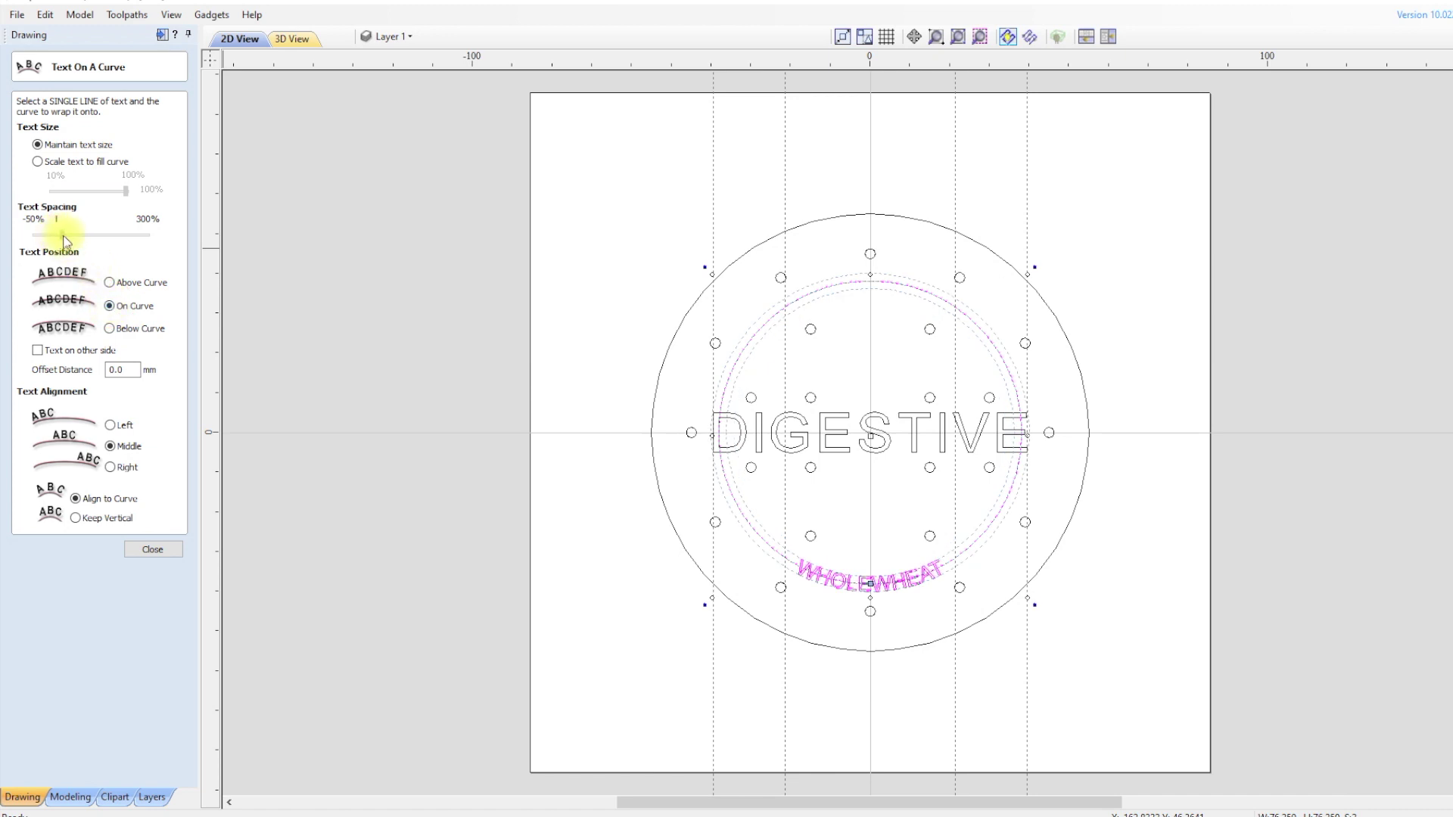
drag(80, 233, 93, 234)
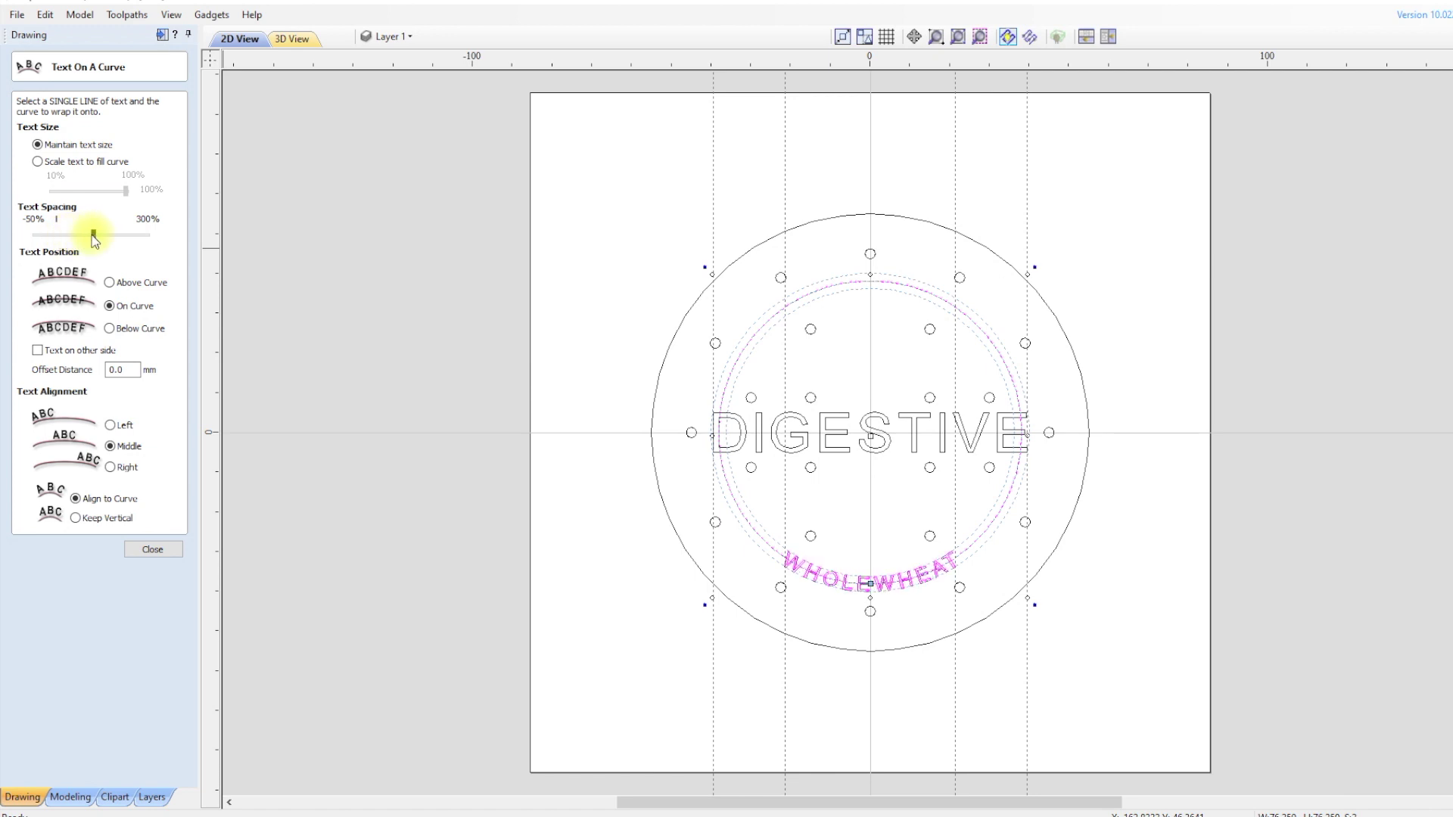
click(147, 550)
click(308, 542)
Step: Add a second straight WHOLEWHEAT line in 3.75 mm Arial below DIGESTIVE
click(23, 194)
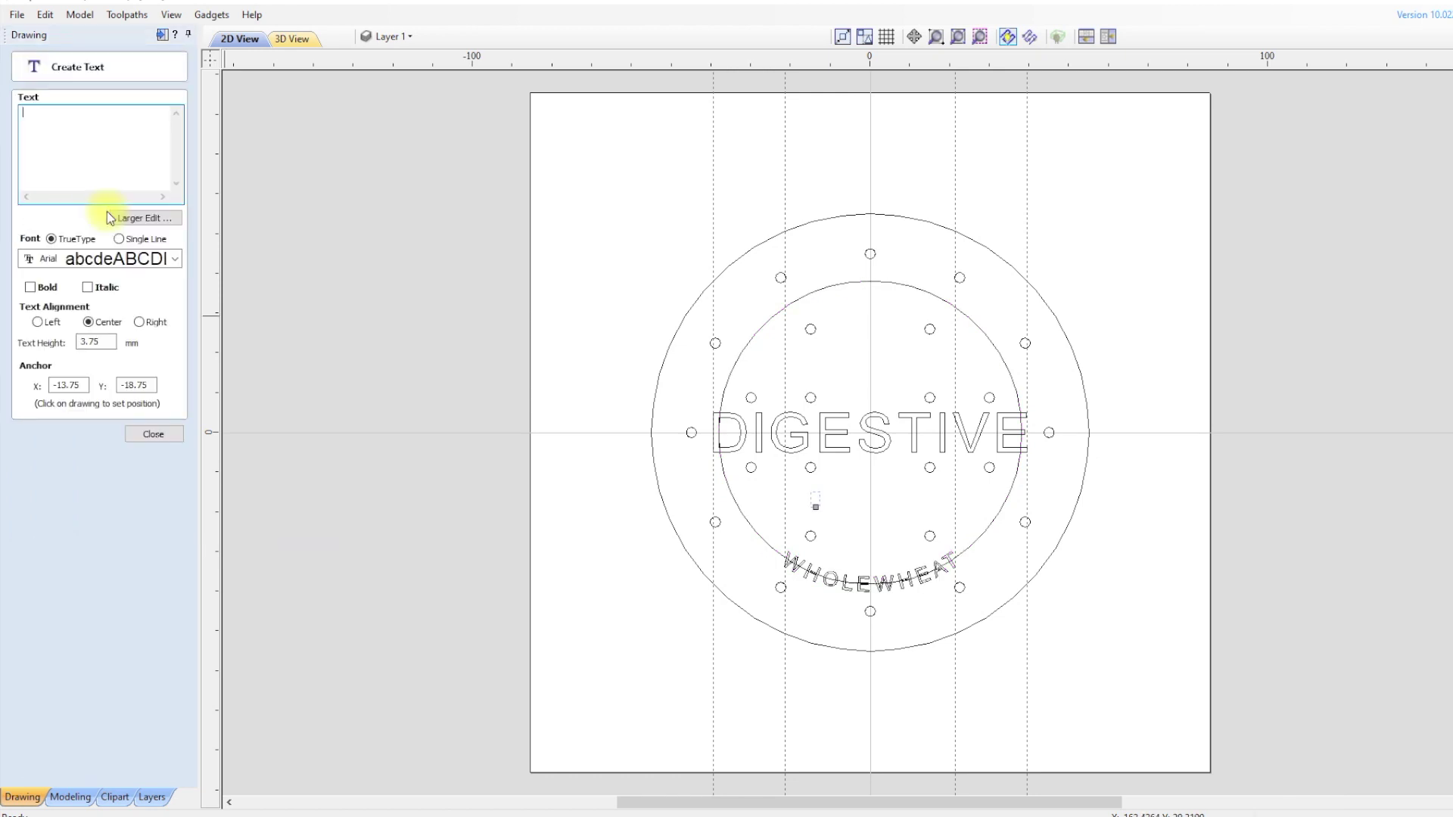
click(108, 140)
text(WHOLEWHE)
key(shift+Caps_Lock)
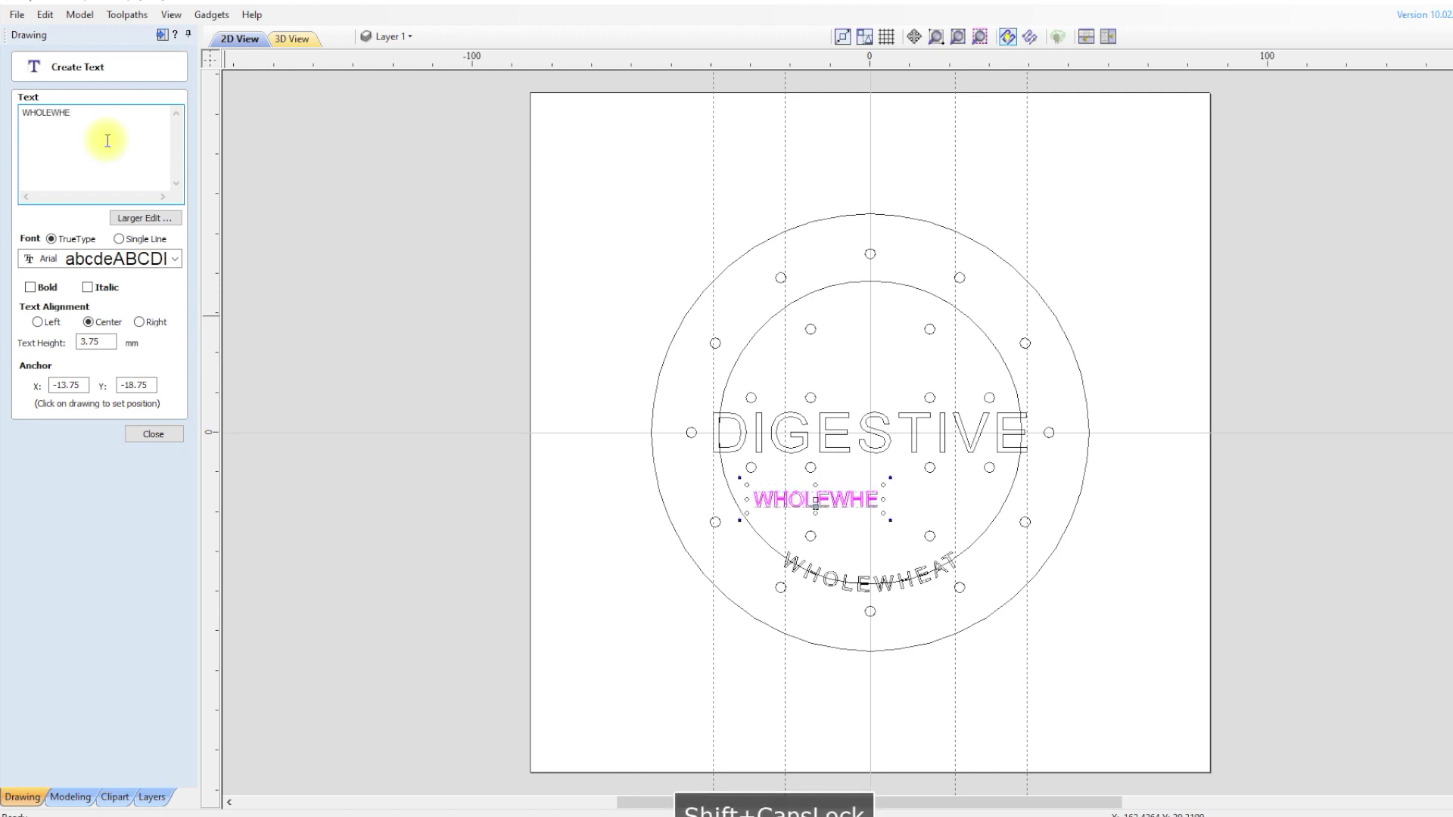
text(AT)
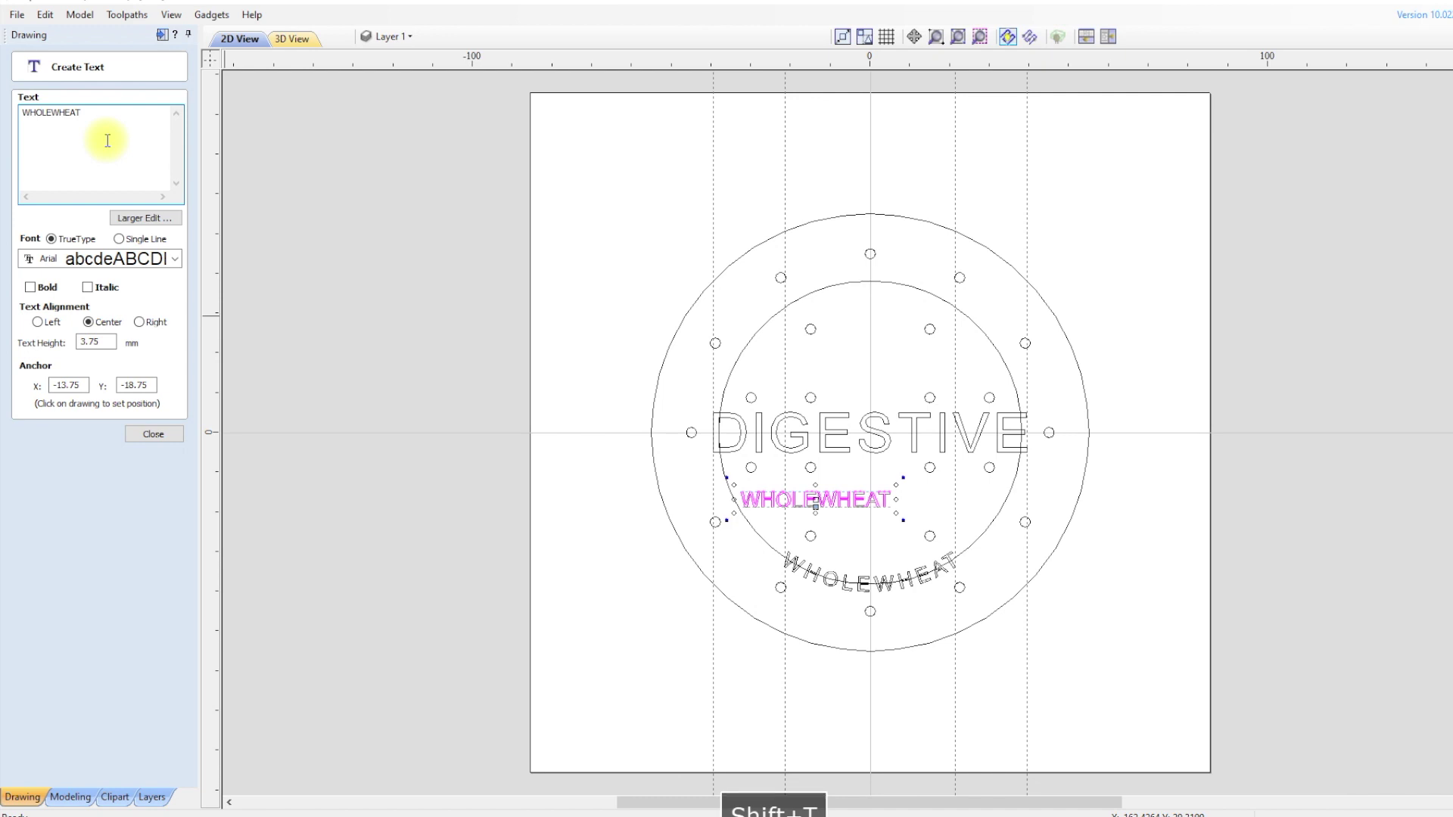
click(149, 436)
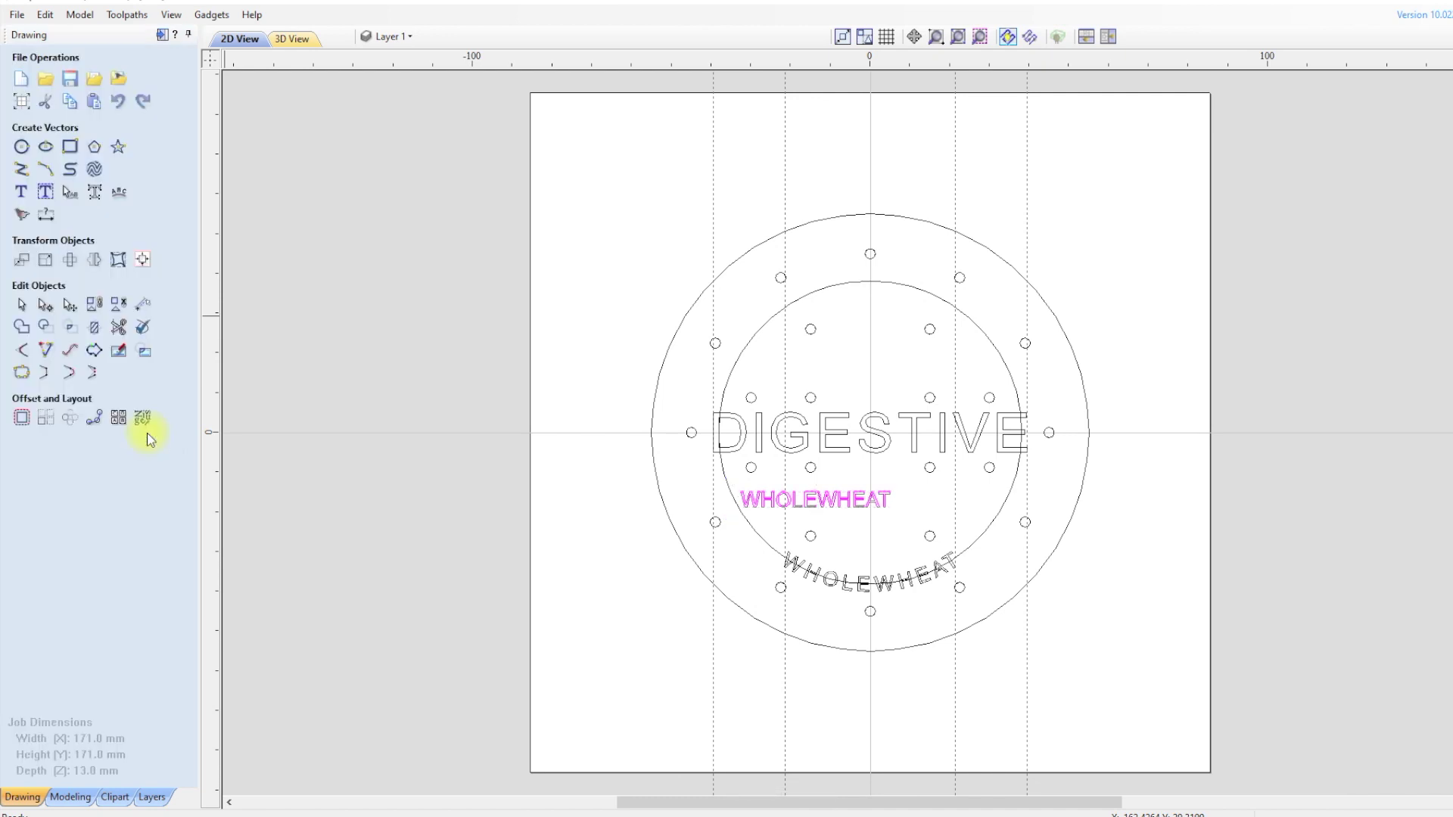
Step: Wrap the second WHOLEWHEAT on the flipped side of the inner circle, moved to the top, with wider spacing
shift+click(844, 284)
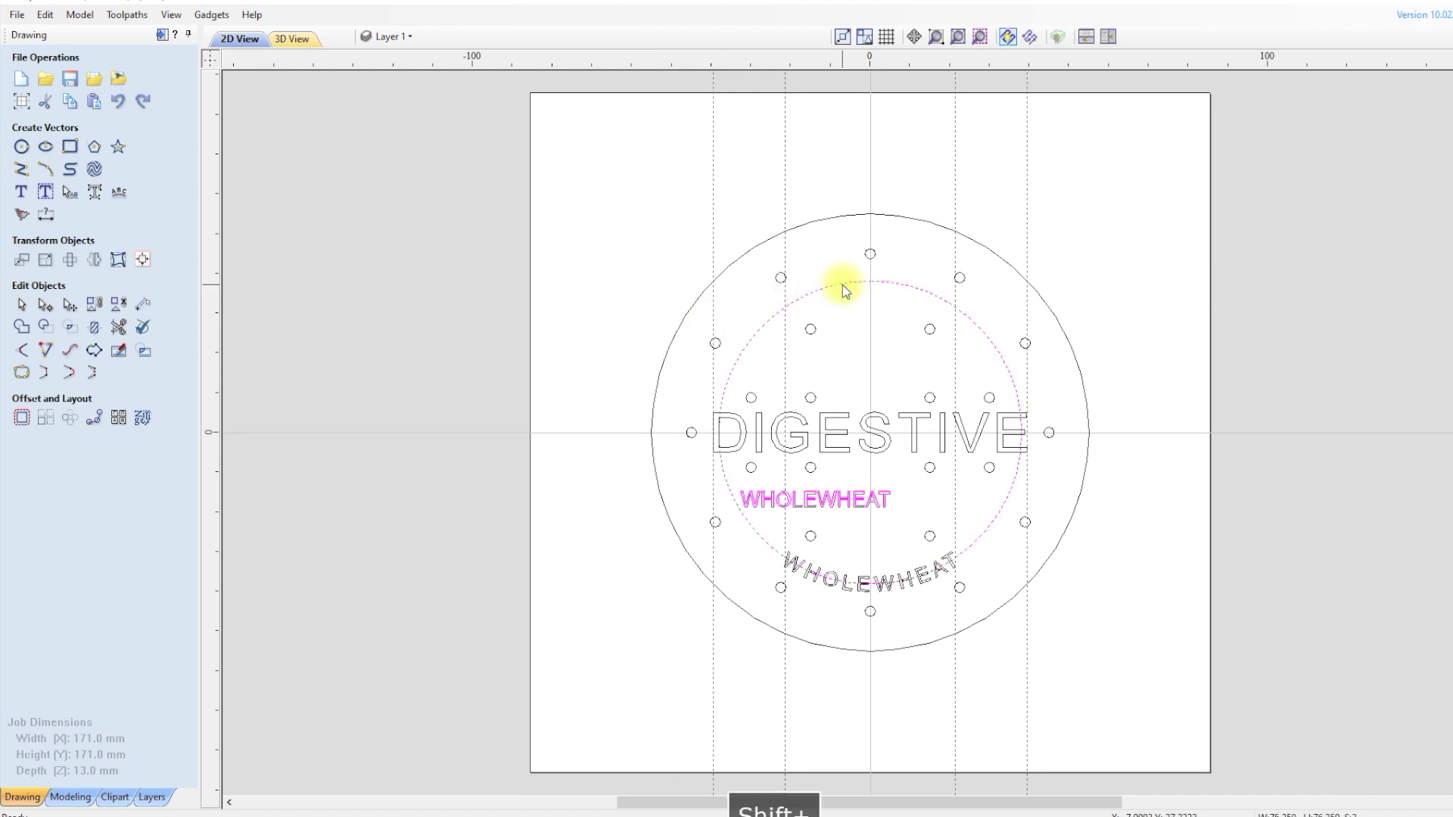
click(119, 192)
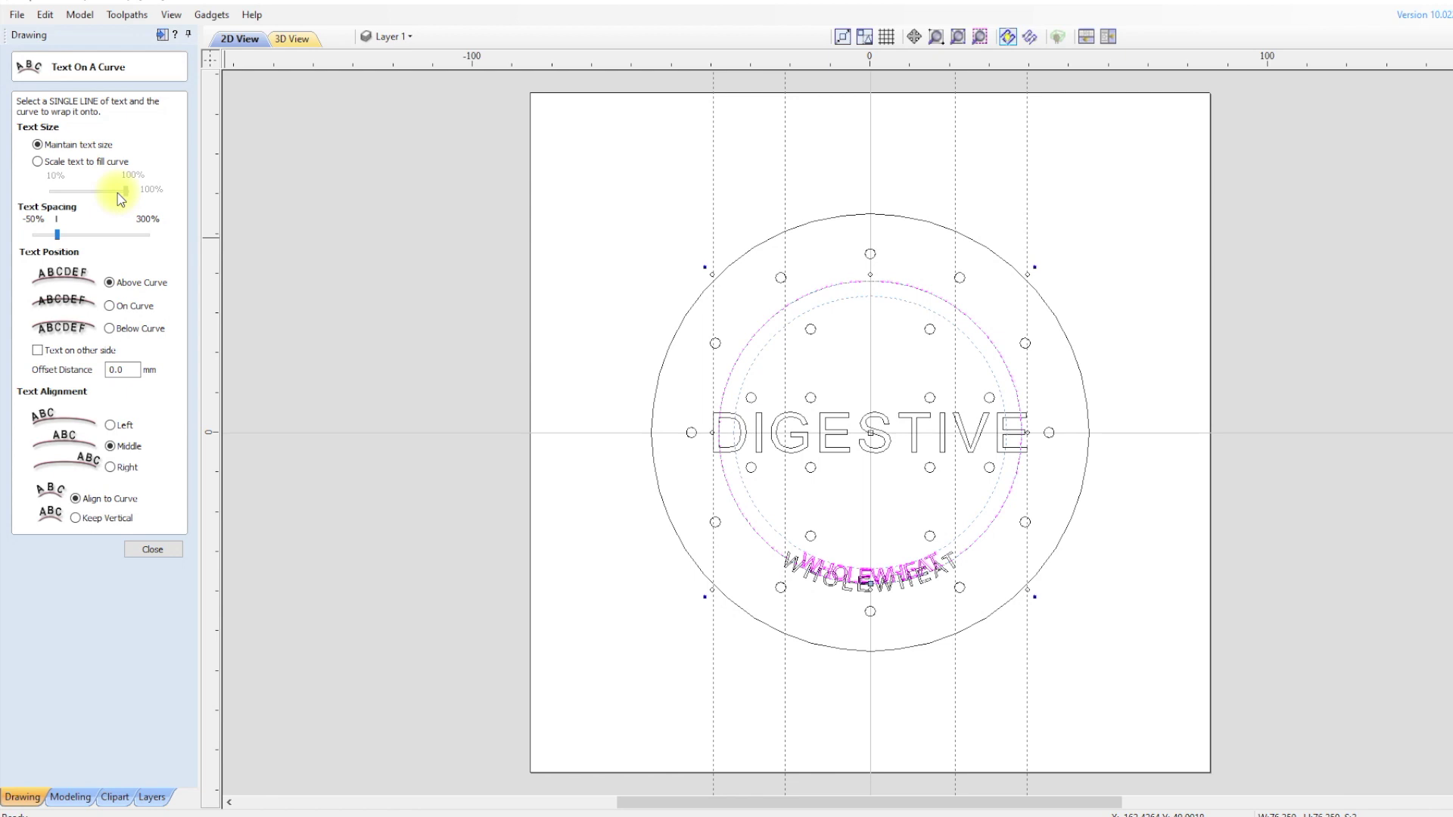
click(112, 283)
click(109, 306)
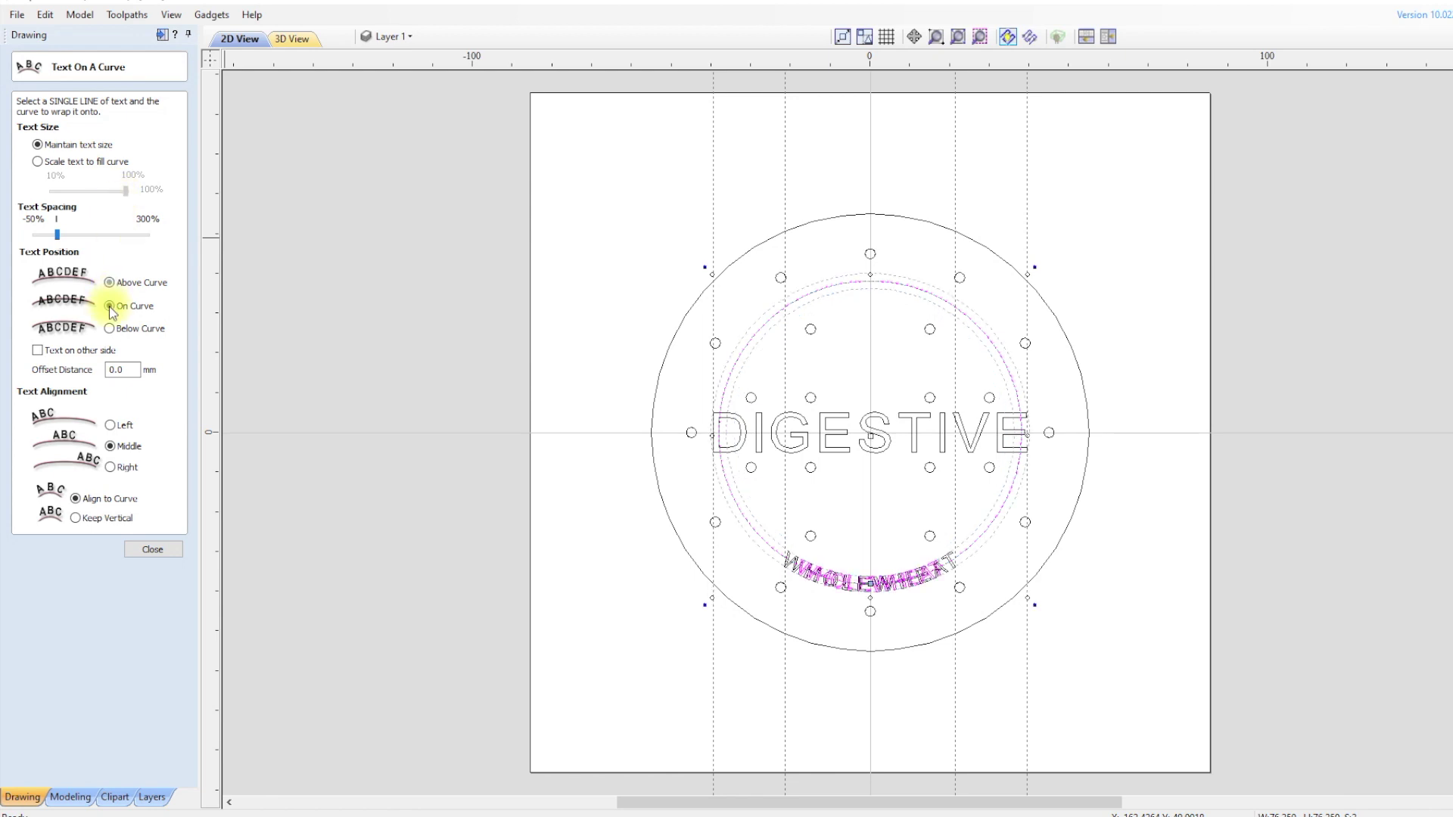
click(37, 350)
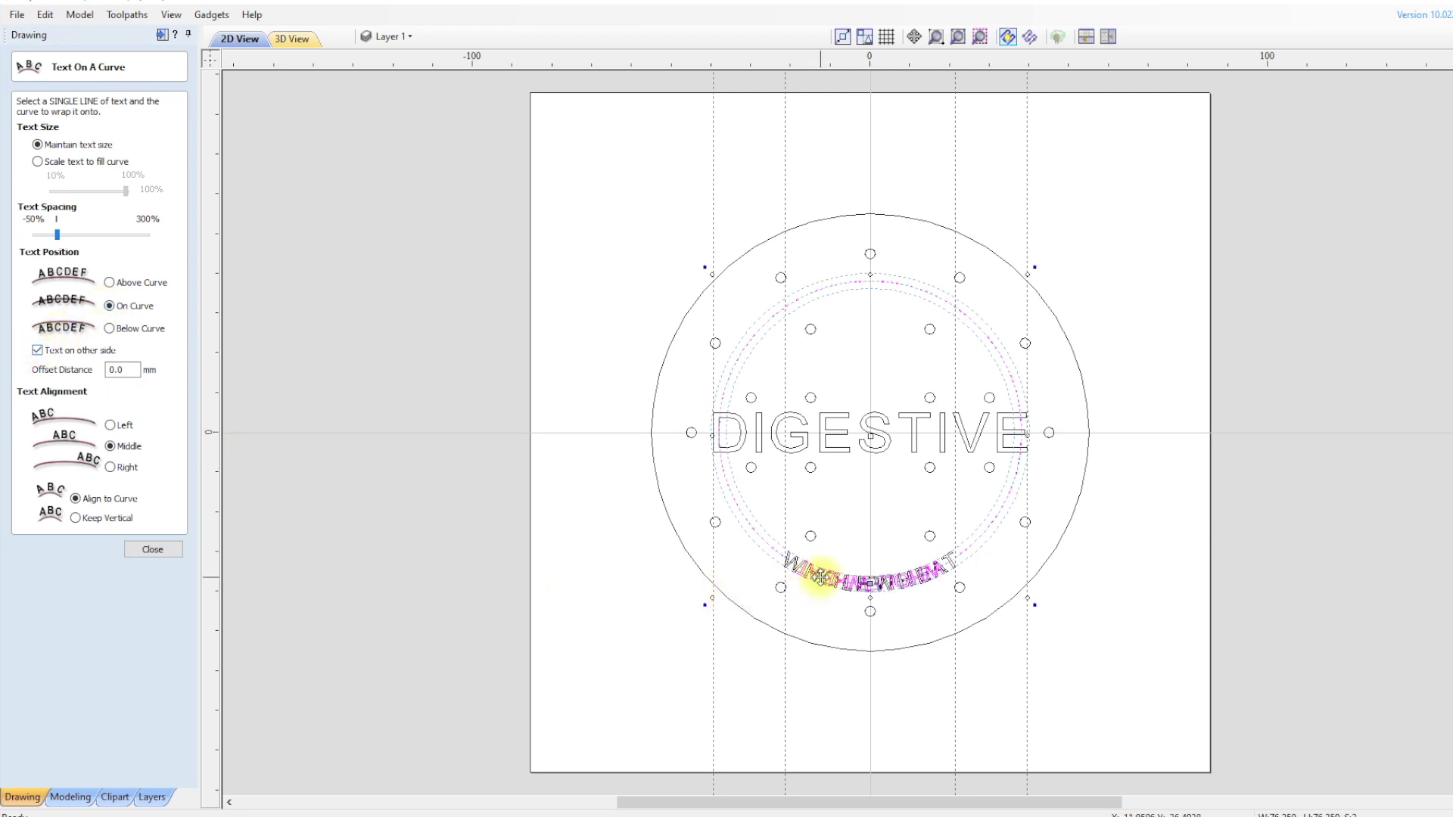
drag(821, 577, 878, 274)
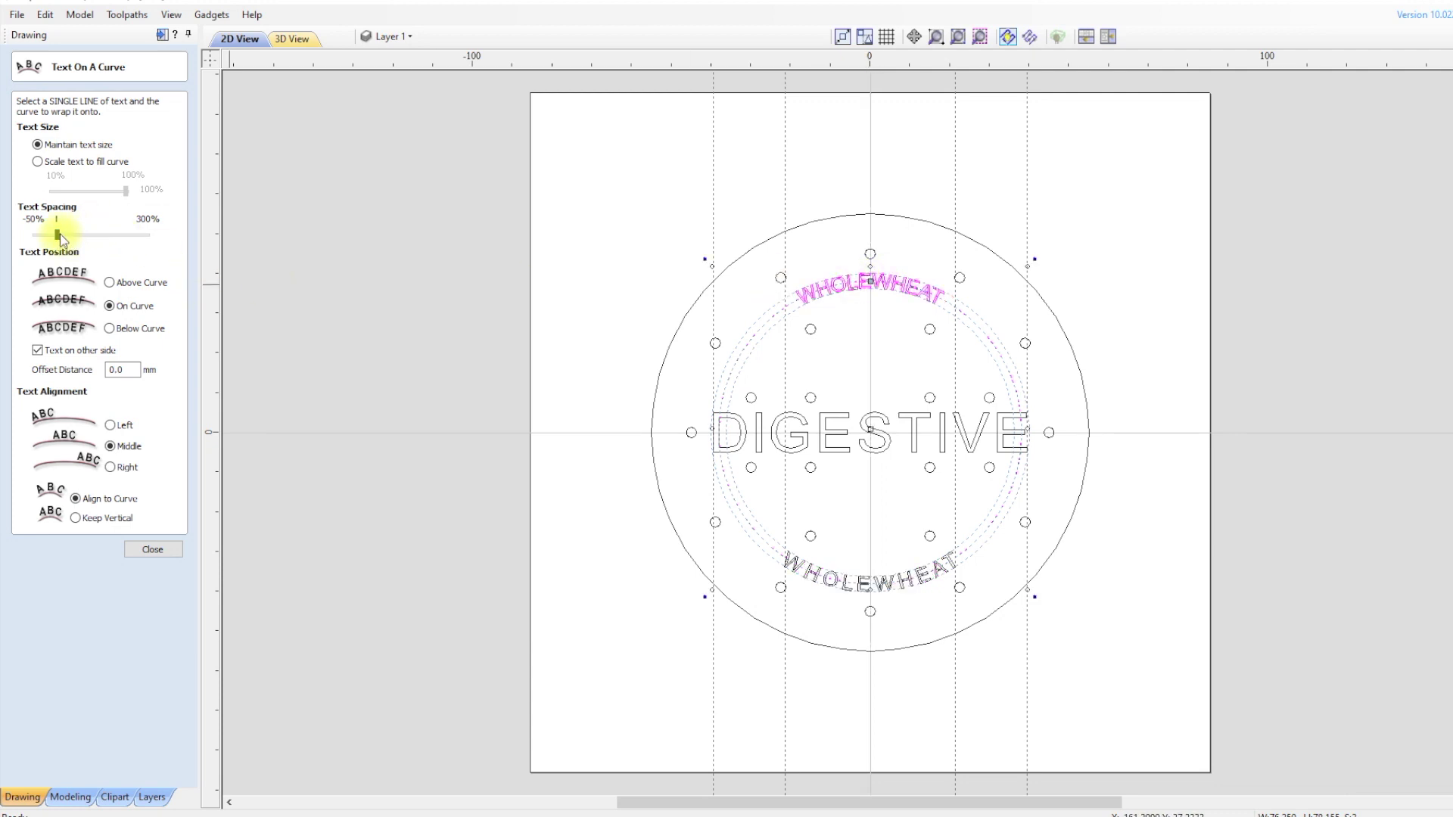
drag(59, 234, 66, 238)
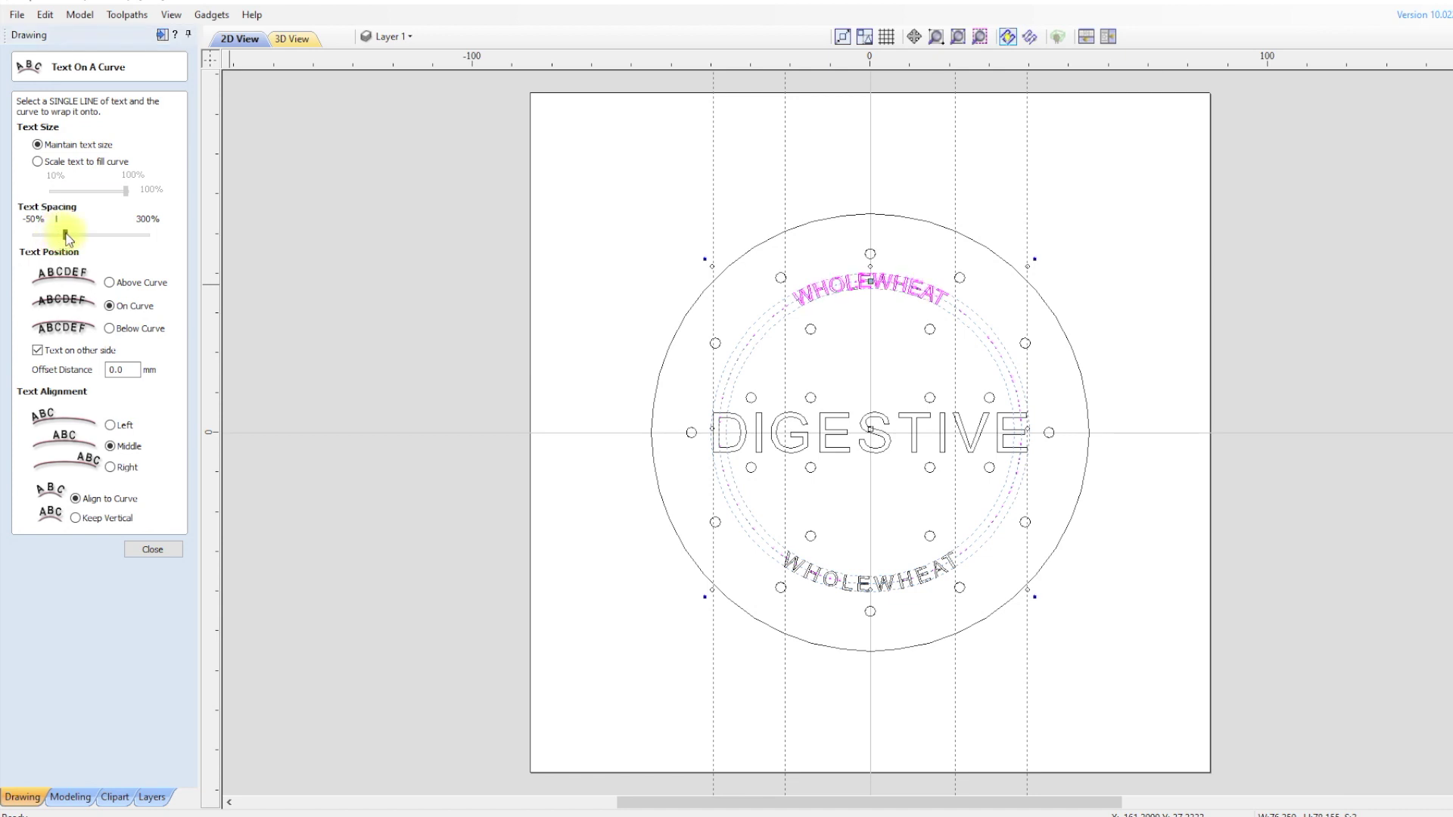
click(70, 234)
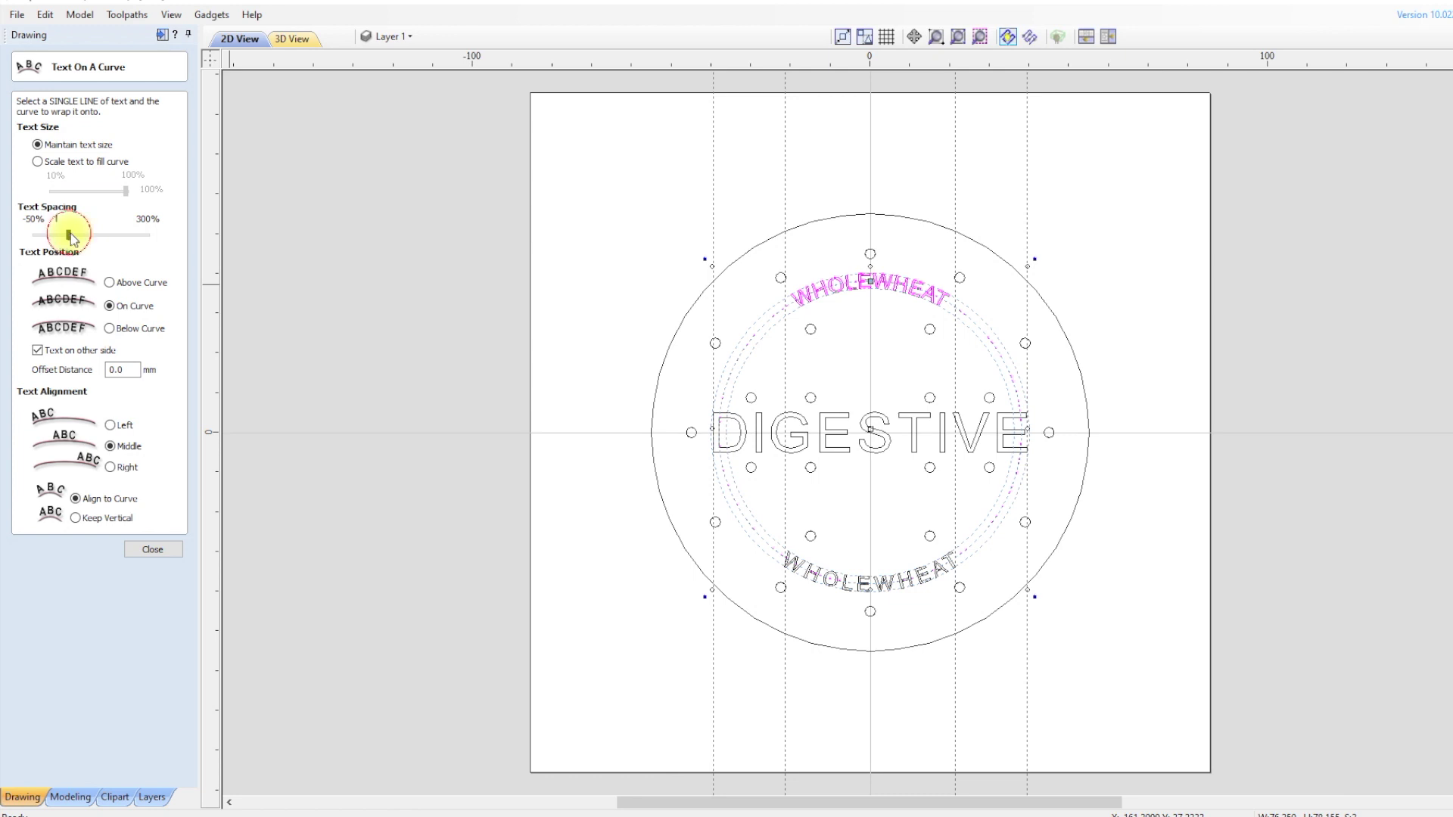
click(72, 236)
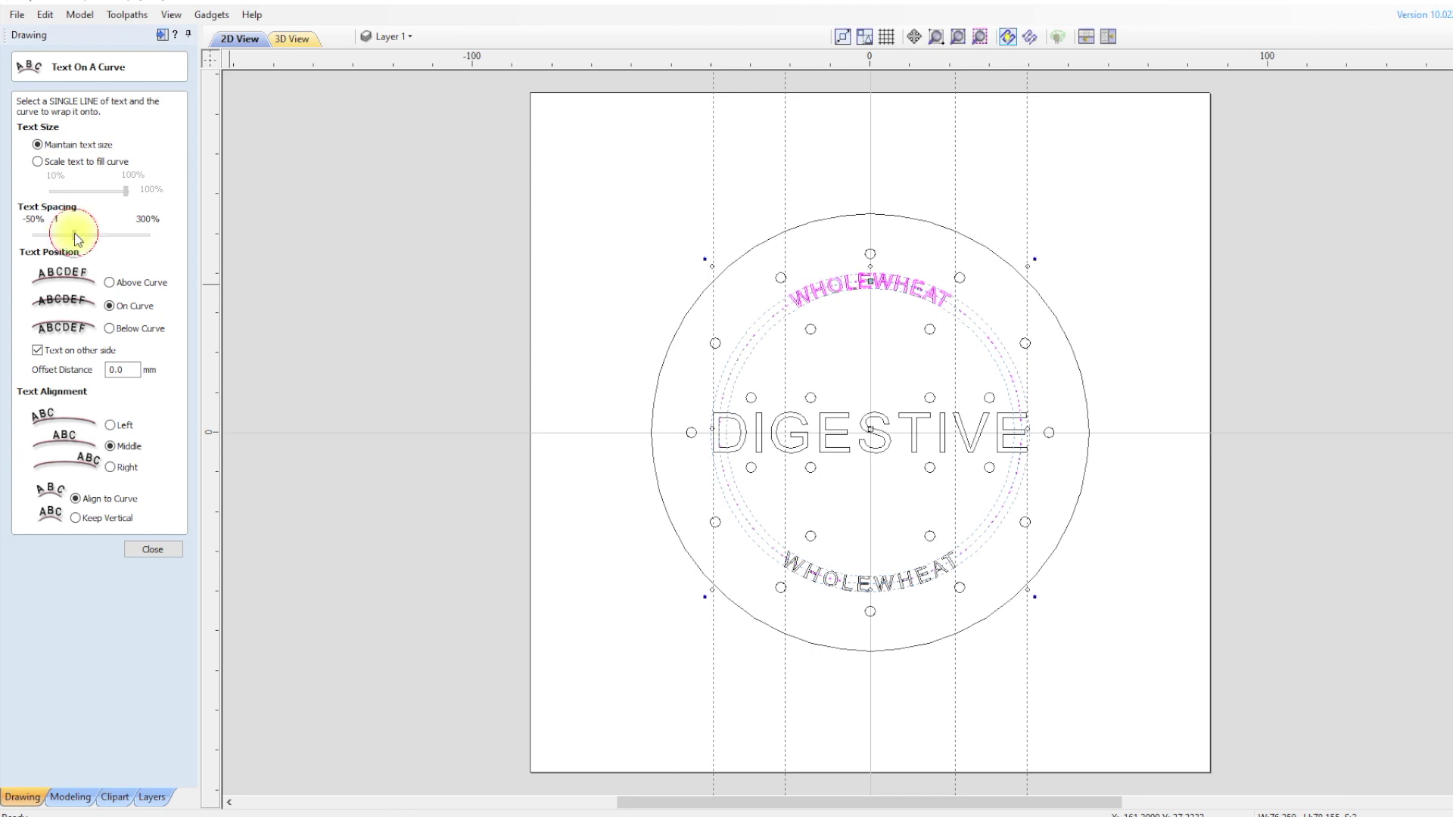
click(152, 550)
click(853, 505)
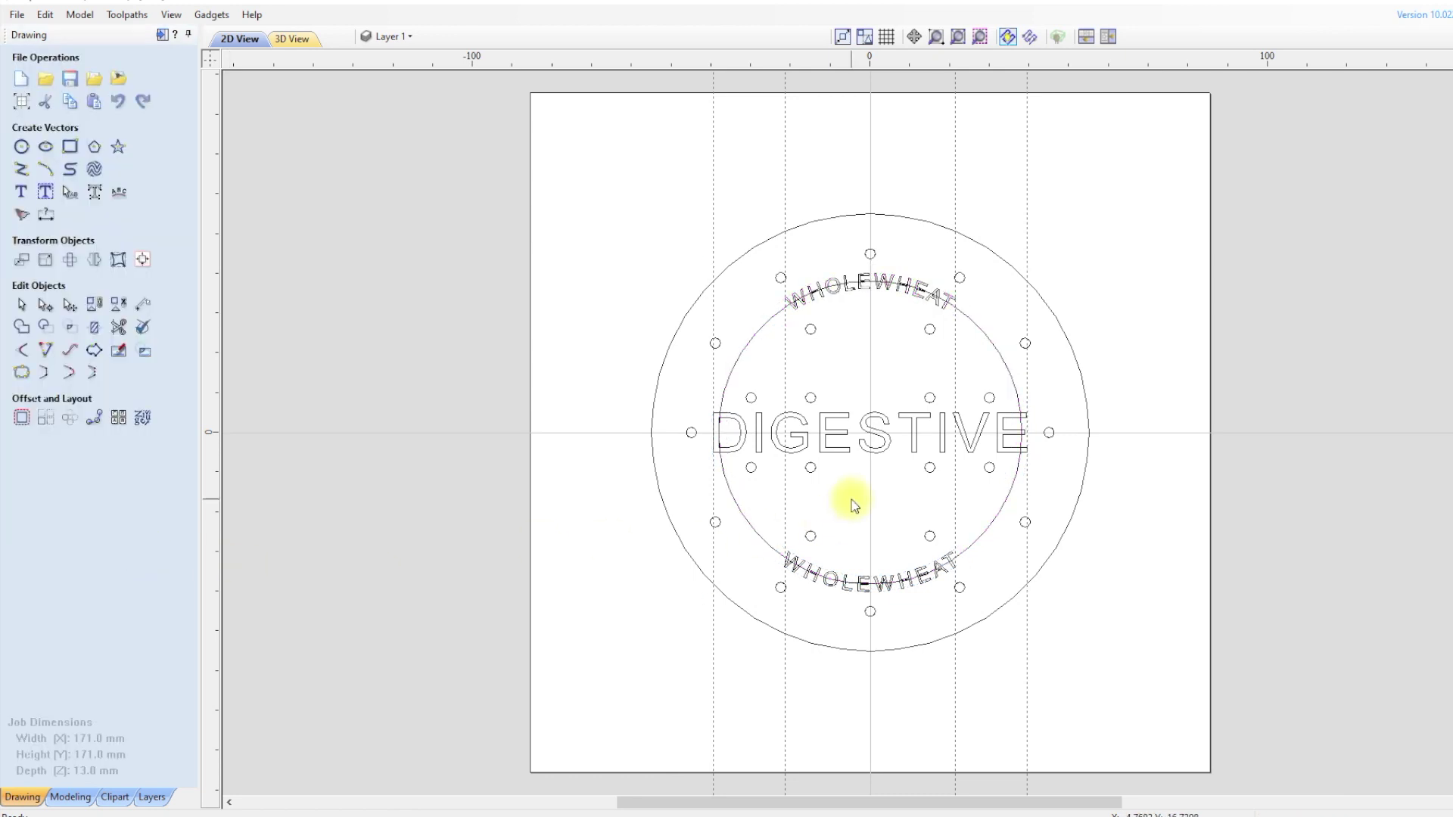
Step: Delete the innermost circle and the four vertical guide lines
click(759, 533)
key(Delete)
drag(713, 484, 224, 461)
drag(786, 492, 226, 479)
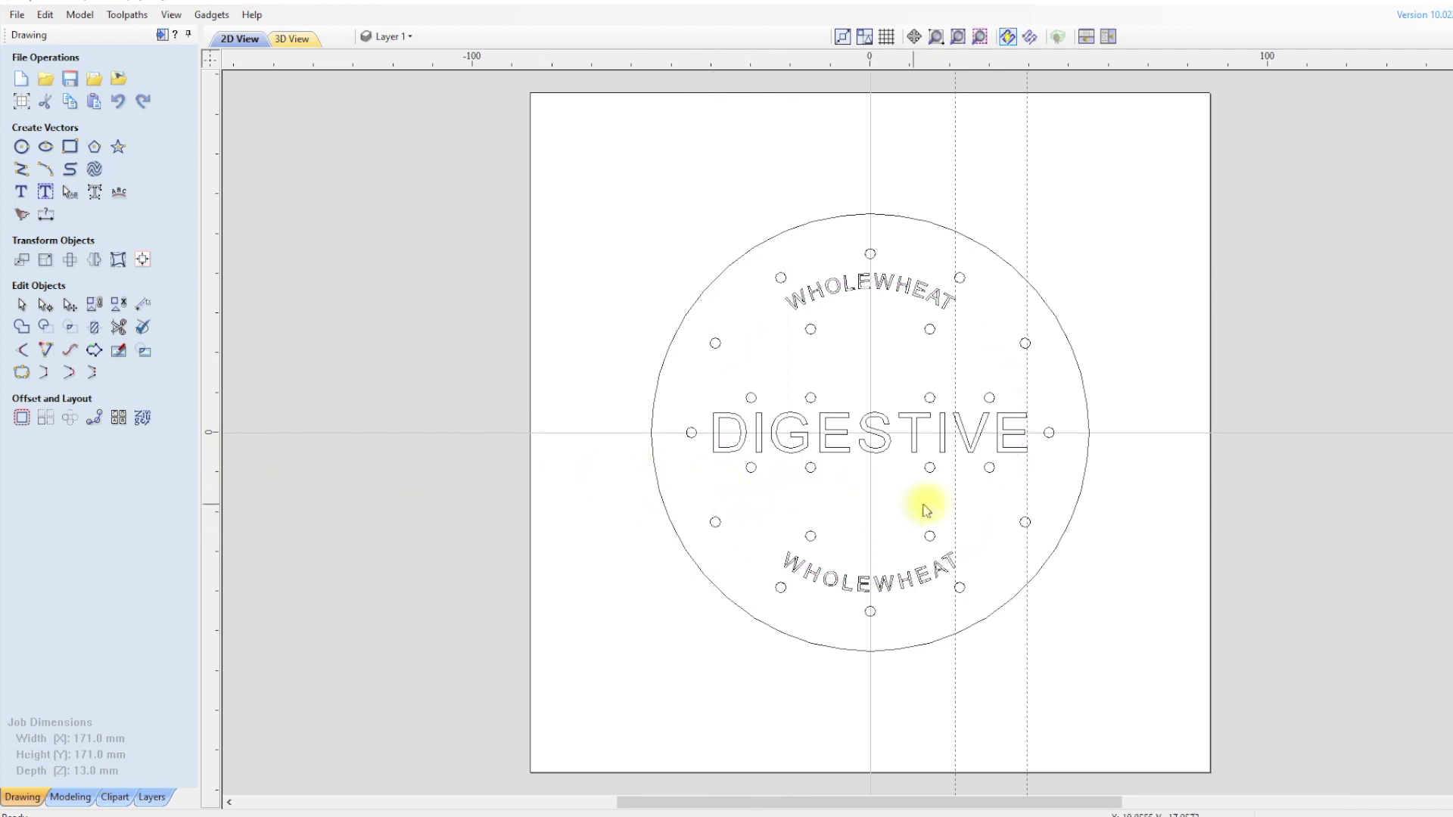
drag(946, 505, 225, 466)
drag(594, 473, 201, 454)
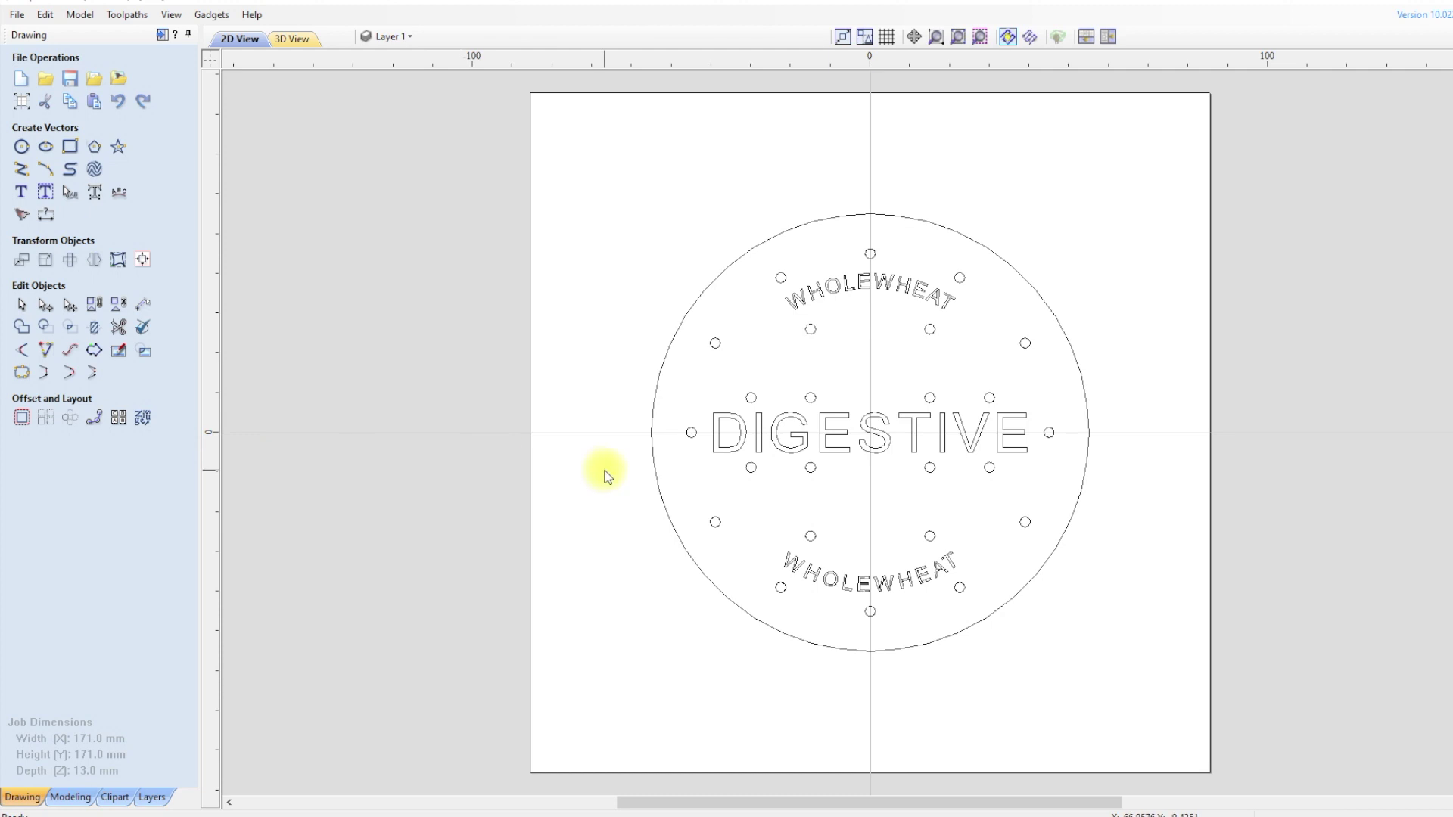
Step: Group the upper and lower WHOLEWHEAT arc texts together
click(162, 36)
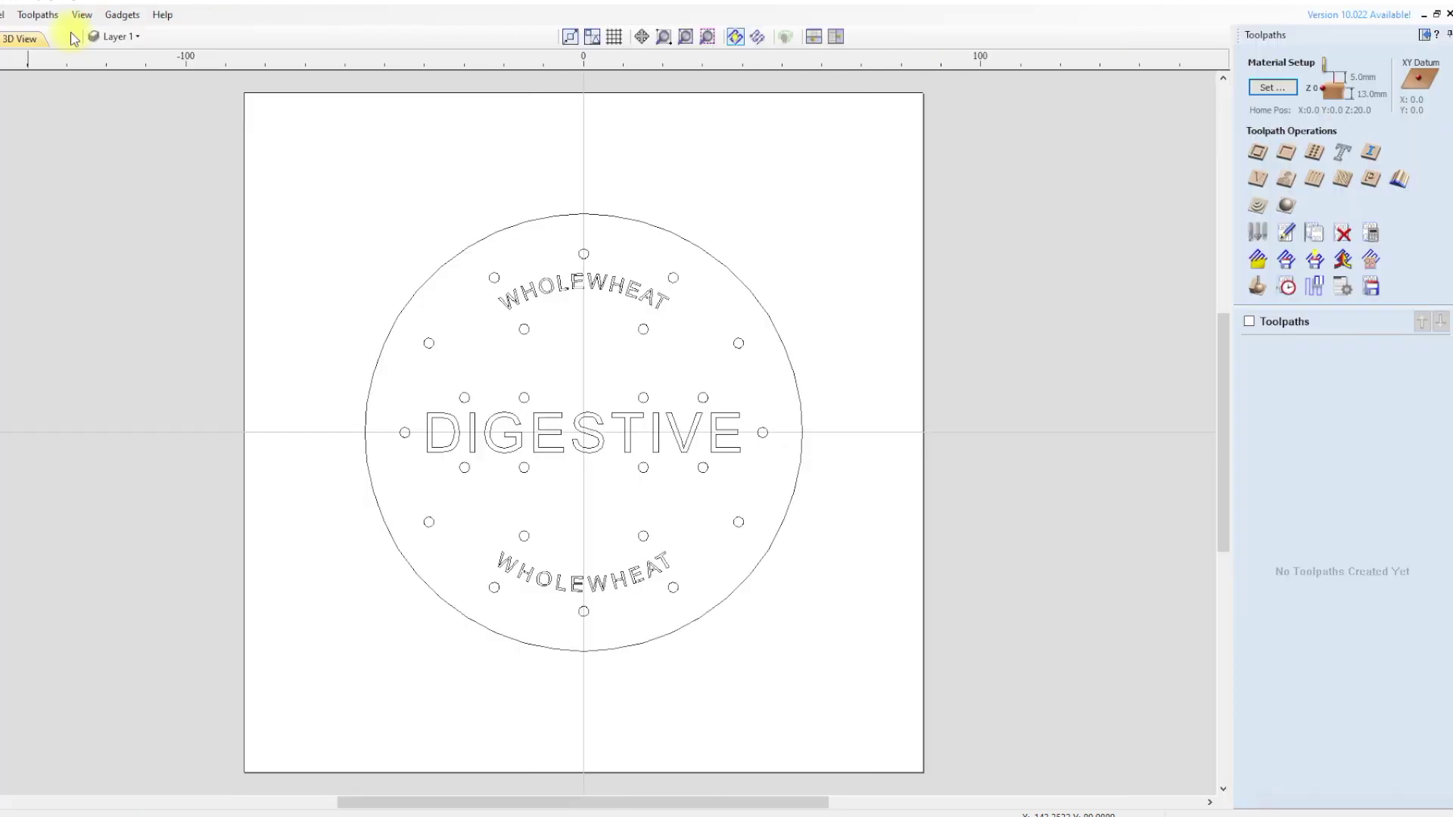
click(544, 284)
shift+click(558, 575)
right_click(561, 583)
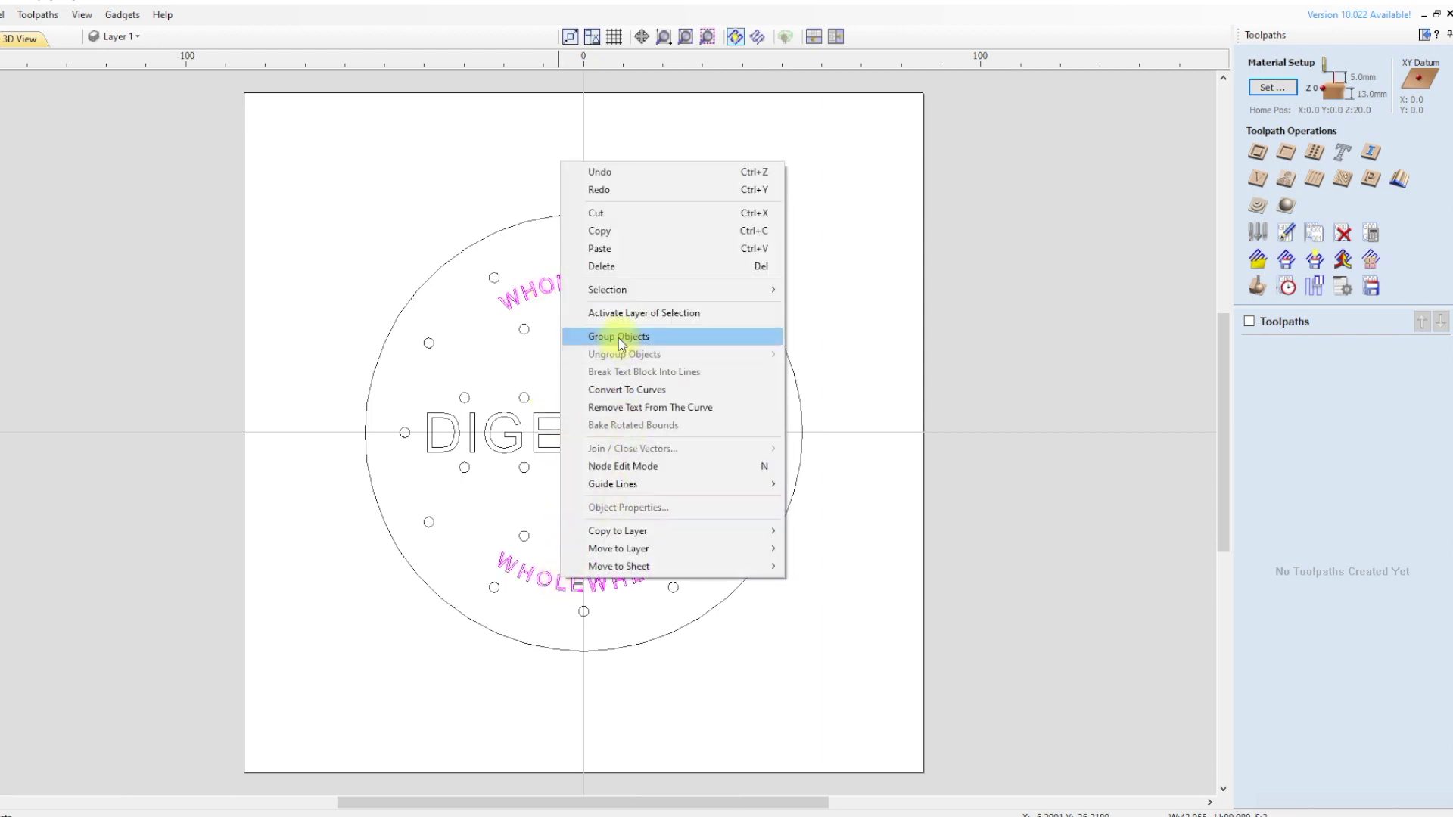
click(617, 338)
click(561, 530)
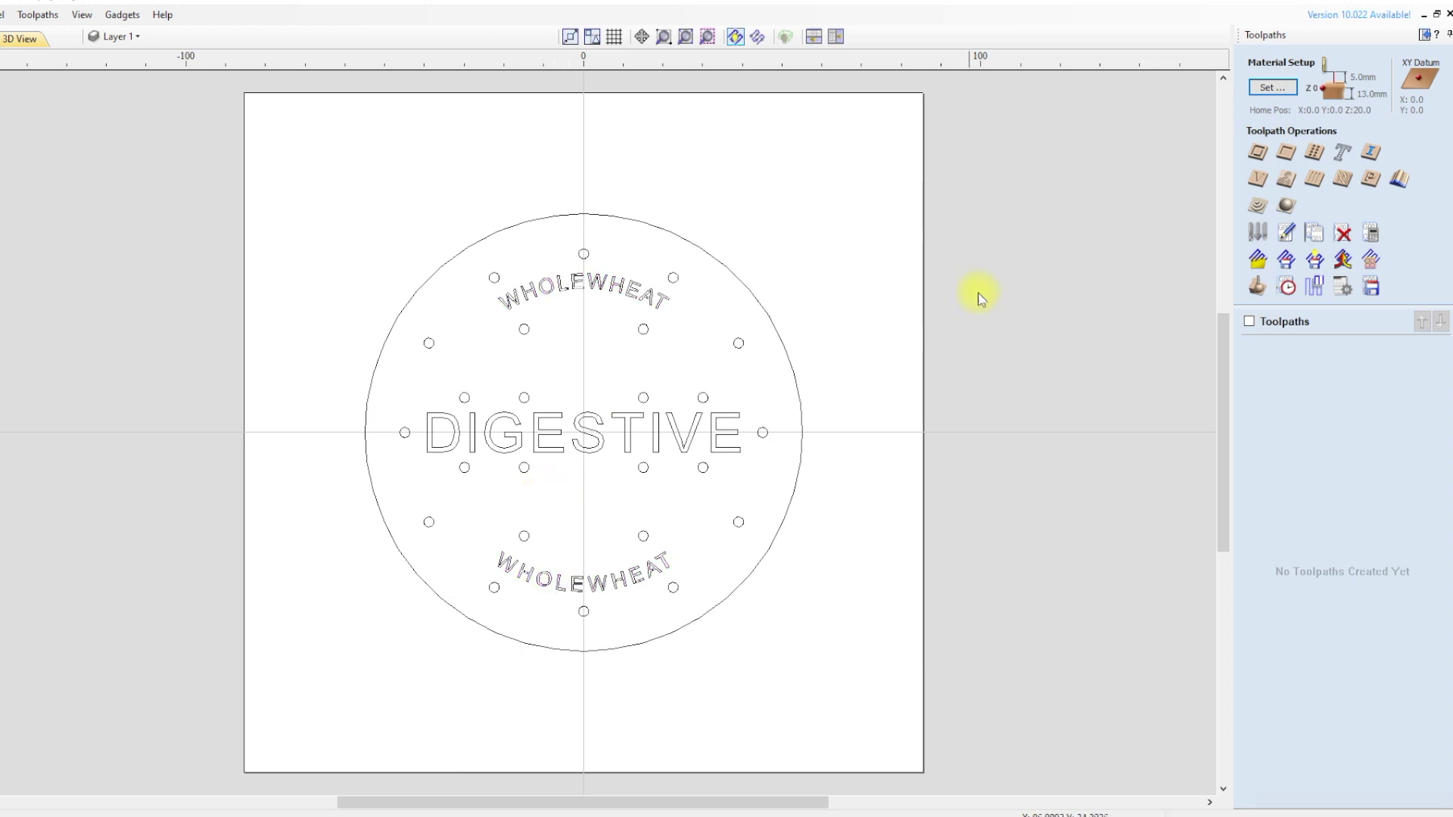
Step: Create and calculate a V-Carve toolpath named Wholewheat for the grouped texts, previewed in oak
click(1255, 182)
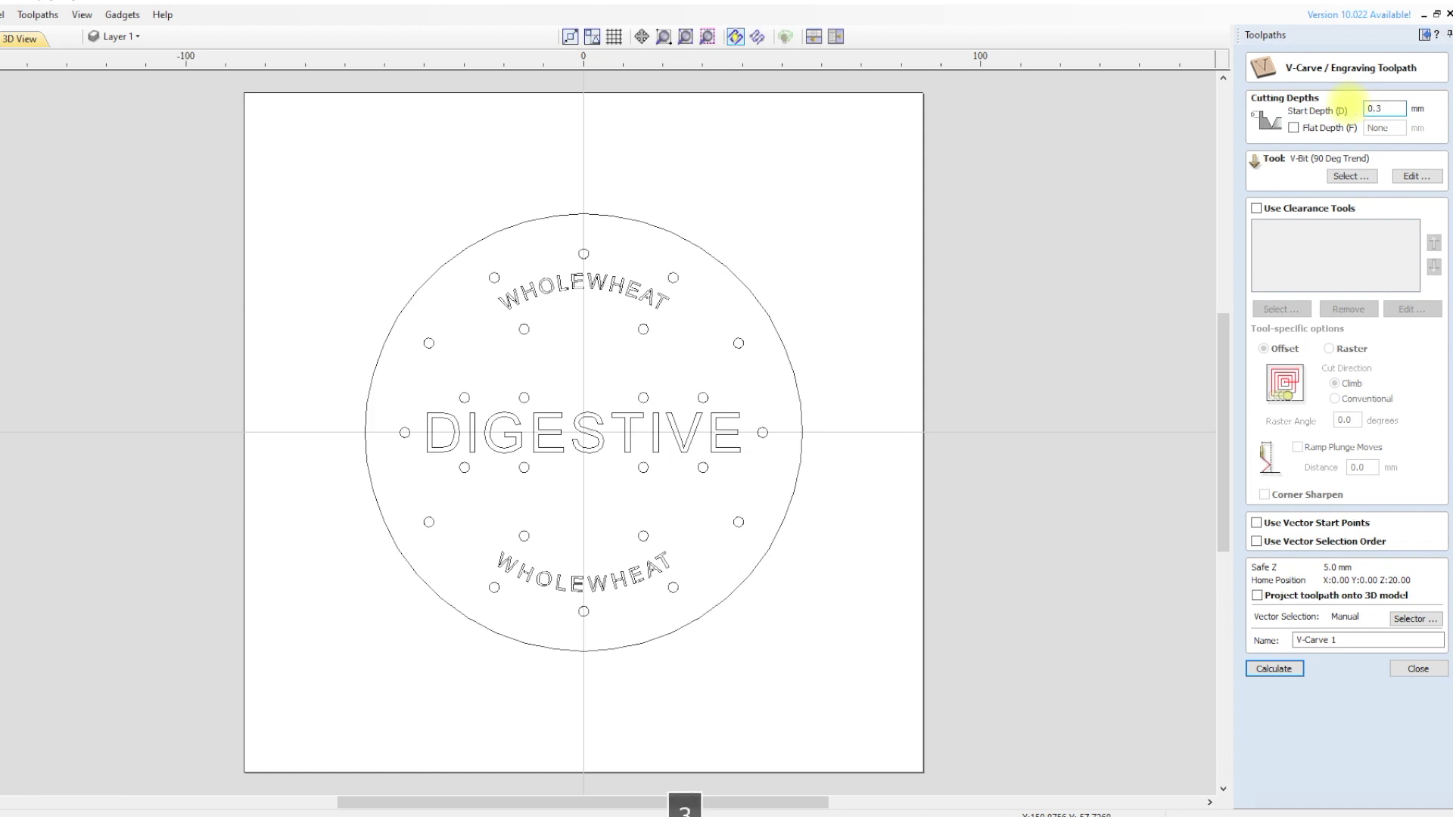
click(647, 302)
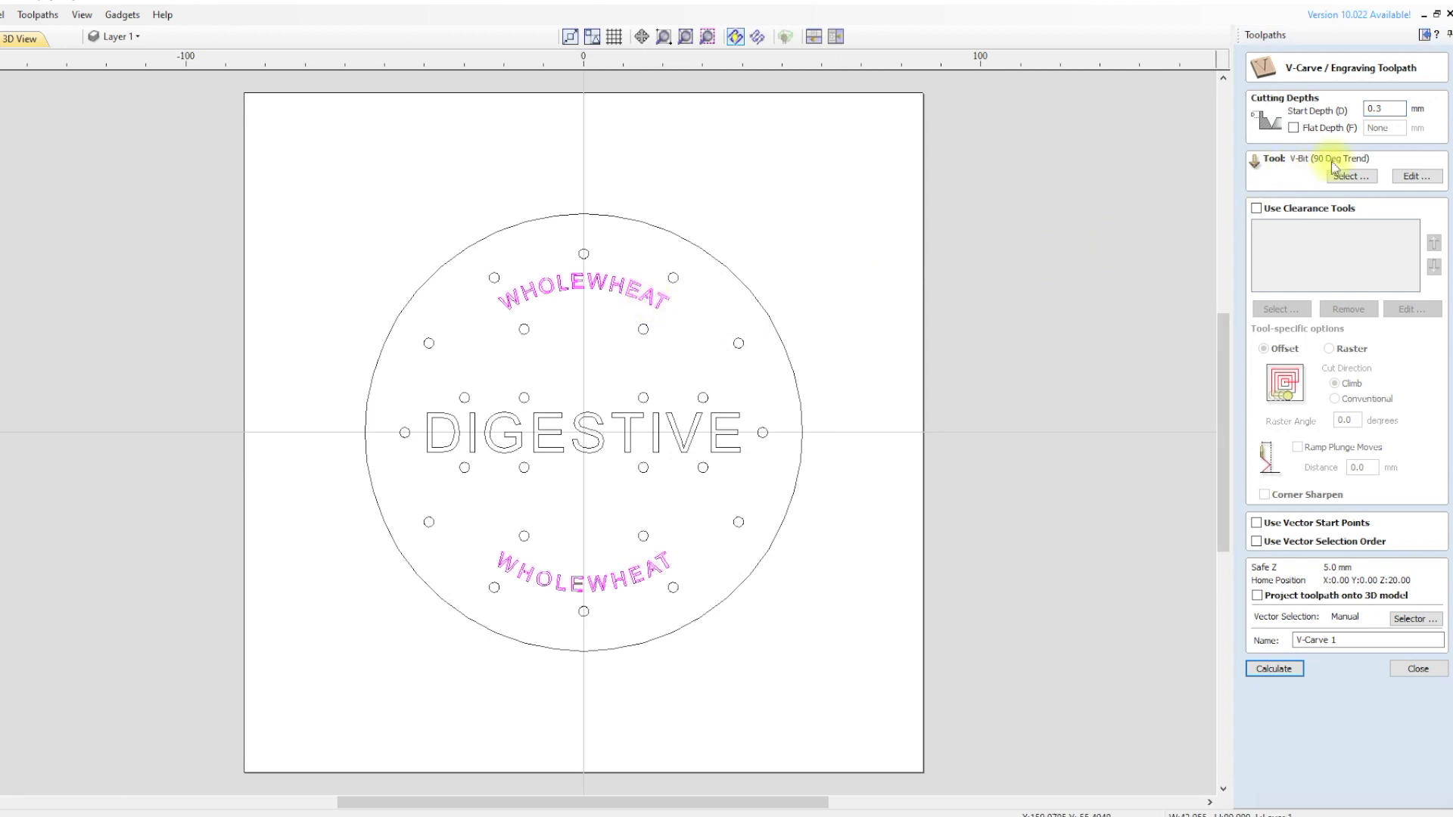
drag(1344, 641, 1281, 644)
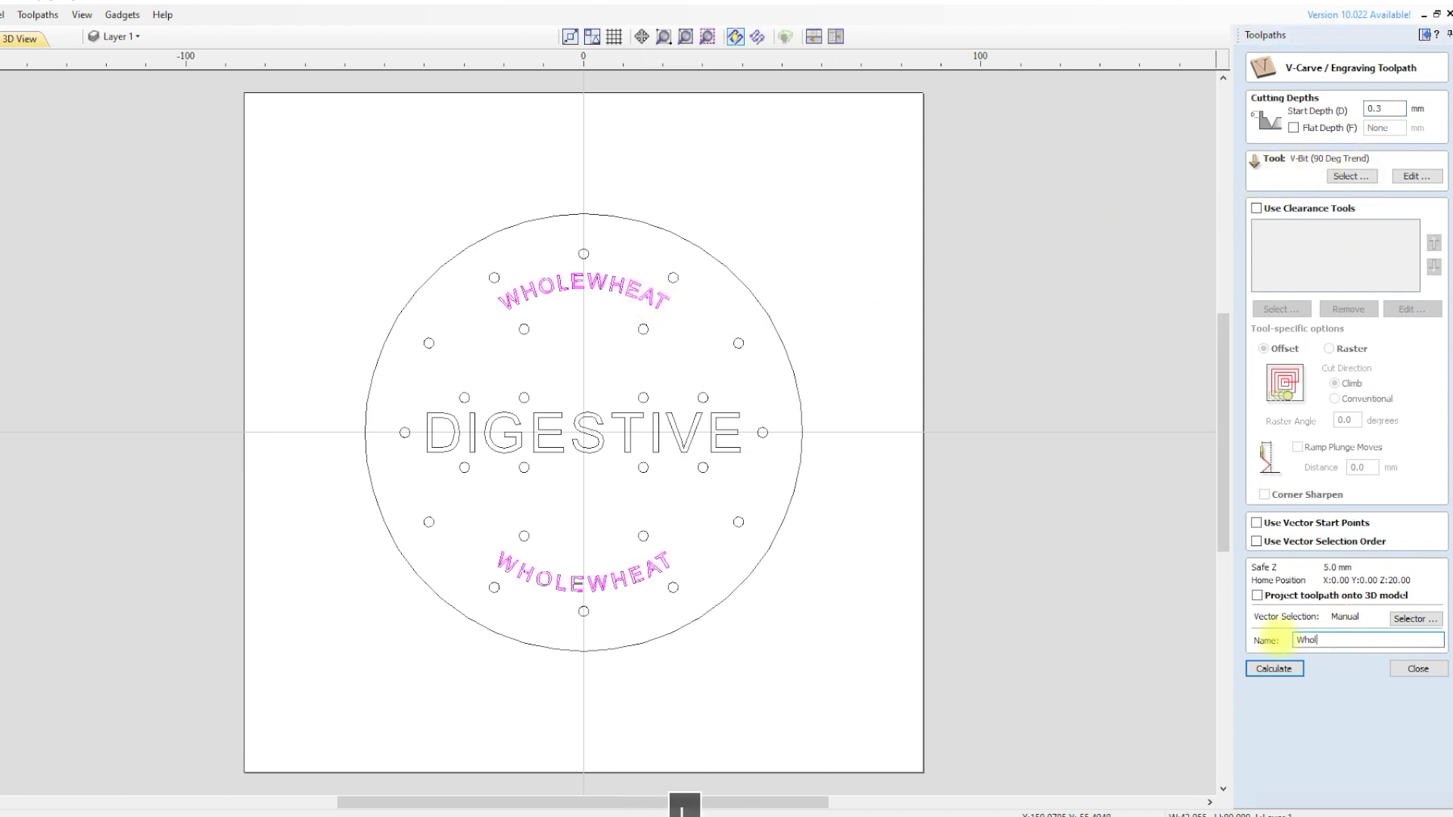
text(Wholewheat)
click(1275, 669)
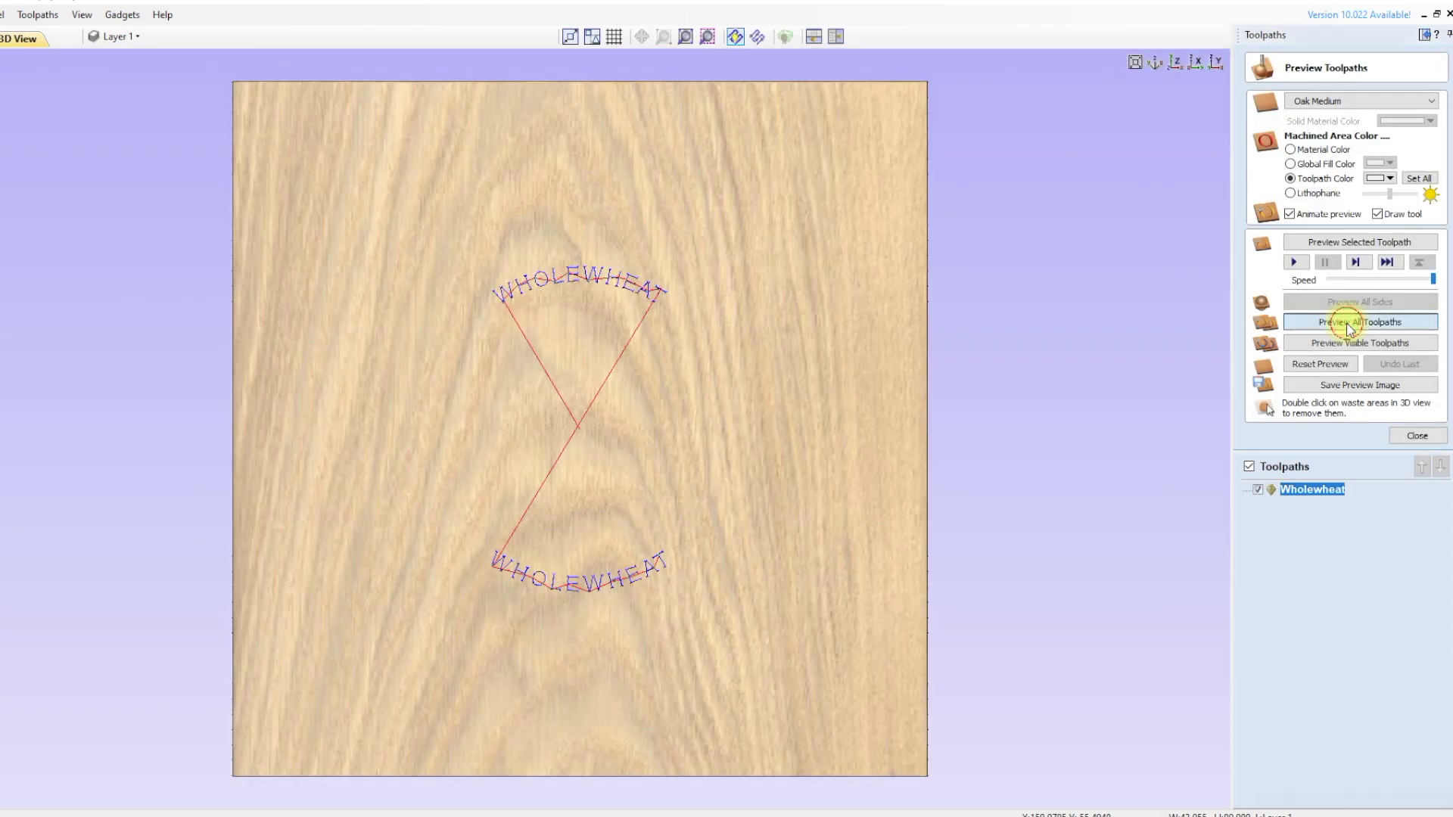
click(1346, 324)
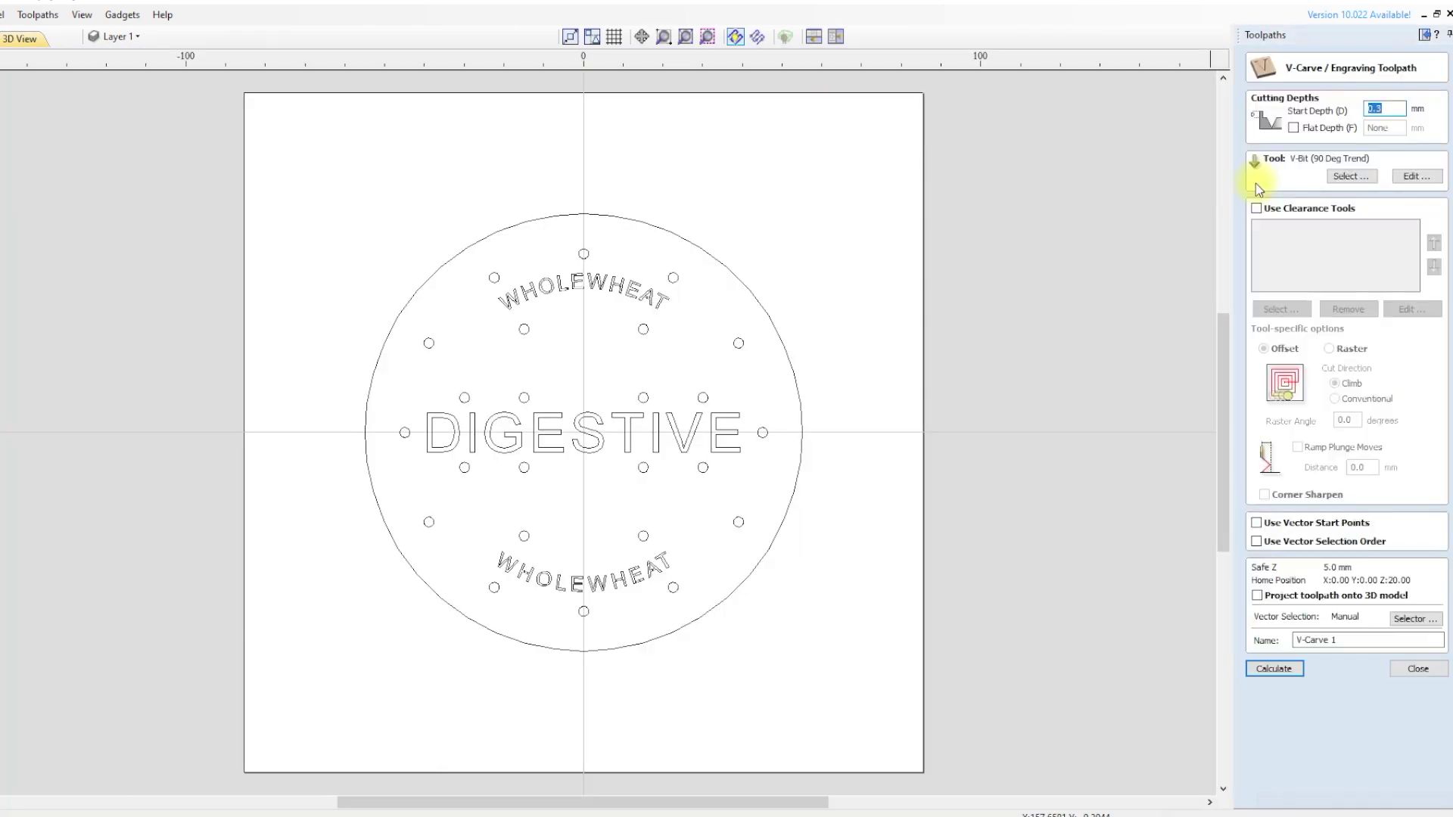
Step: V-carve the DIGESTIVE text at 0.2 mm start depth as toolpath 'Digestive' and preview it in oak
click(1396, 106)
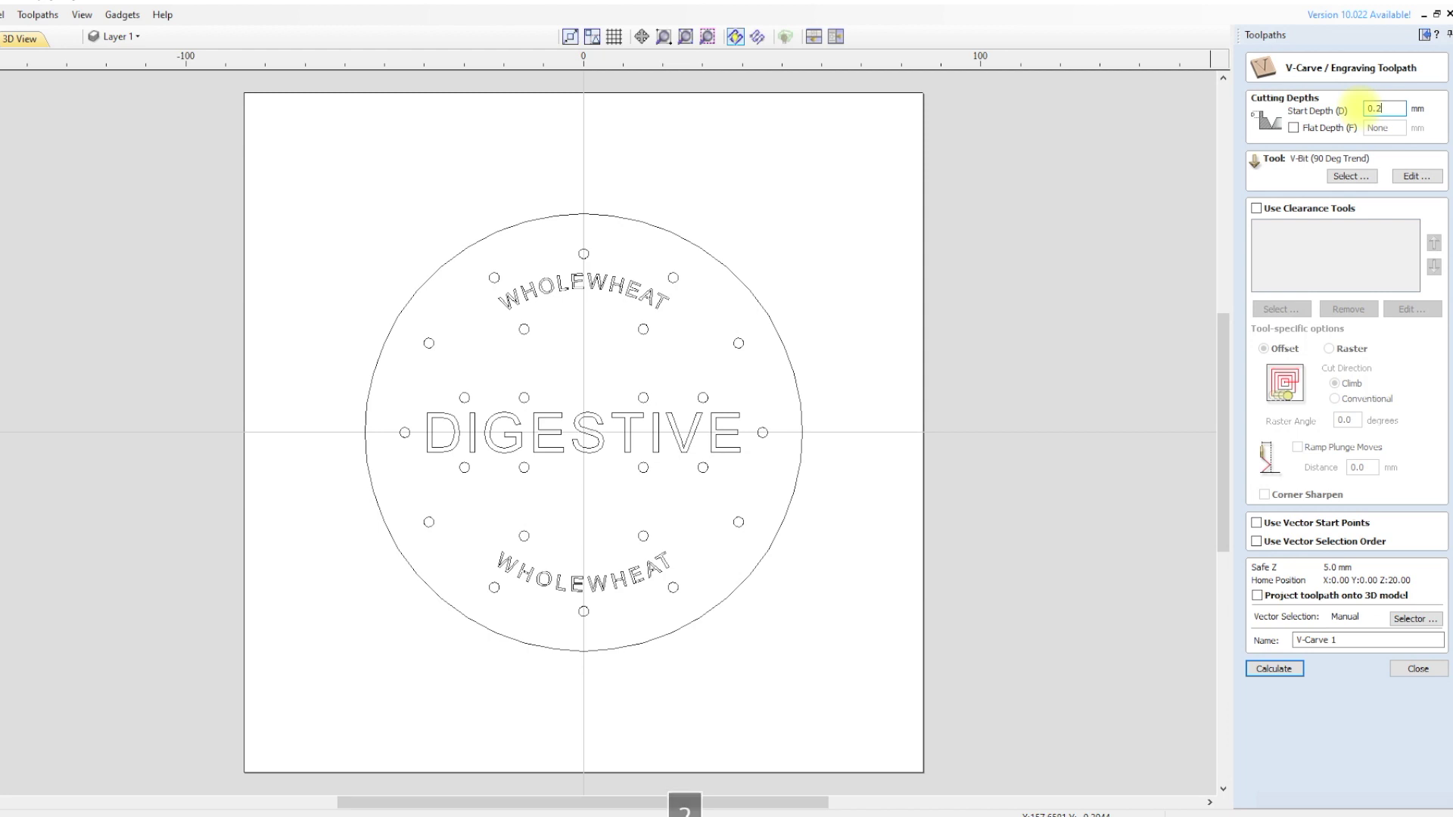
click(693, 428)
drag(1340, 641, 1262, 641)
text(Digestive)
click(1273, 669)
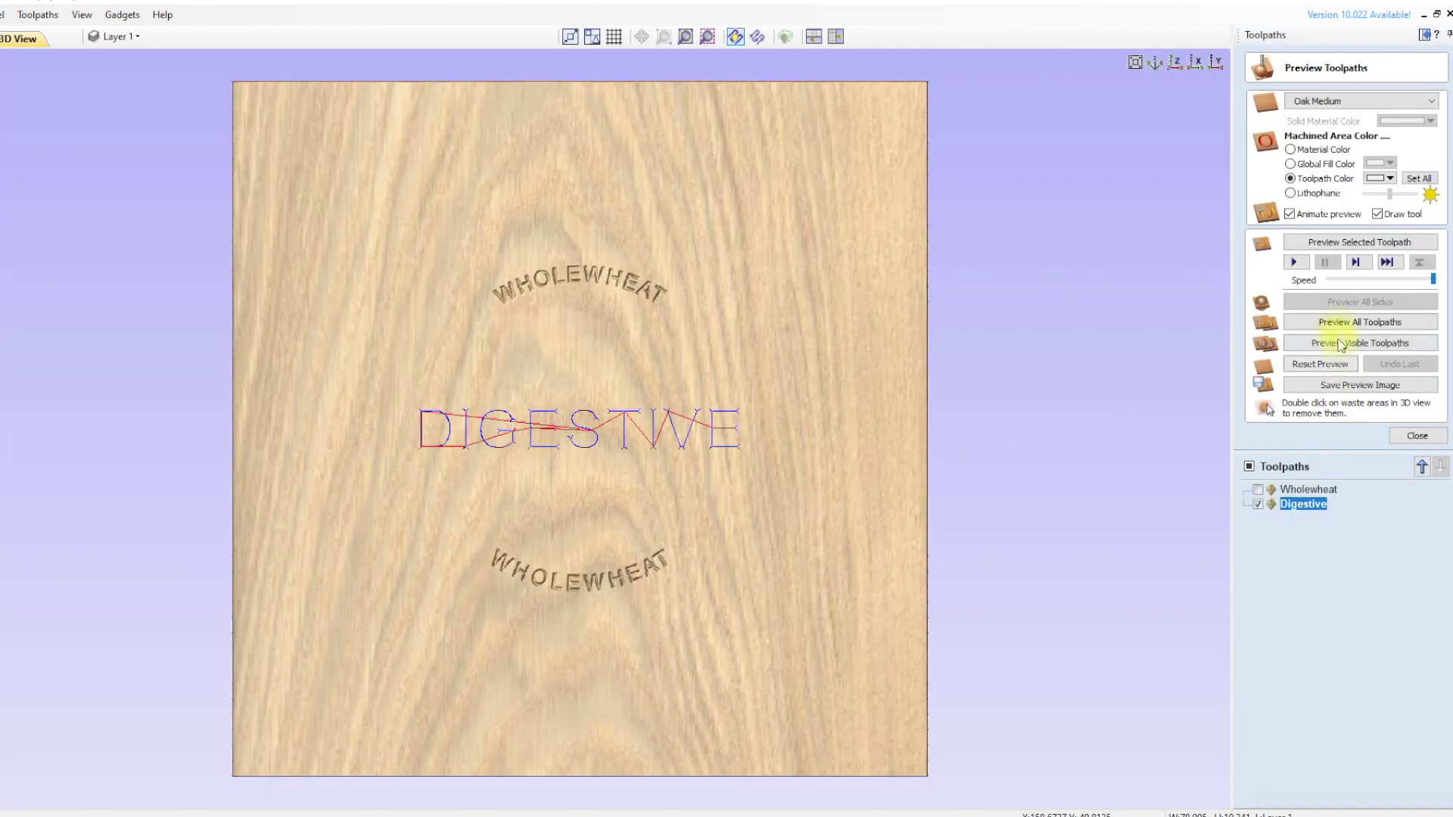
click(1338, 323)
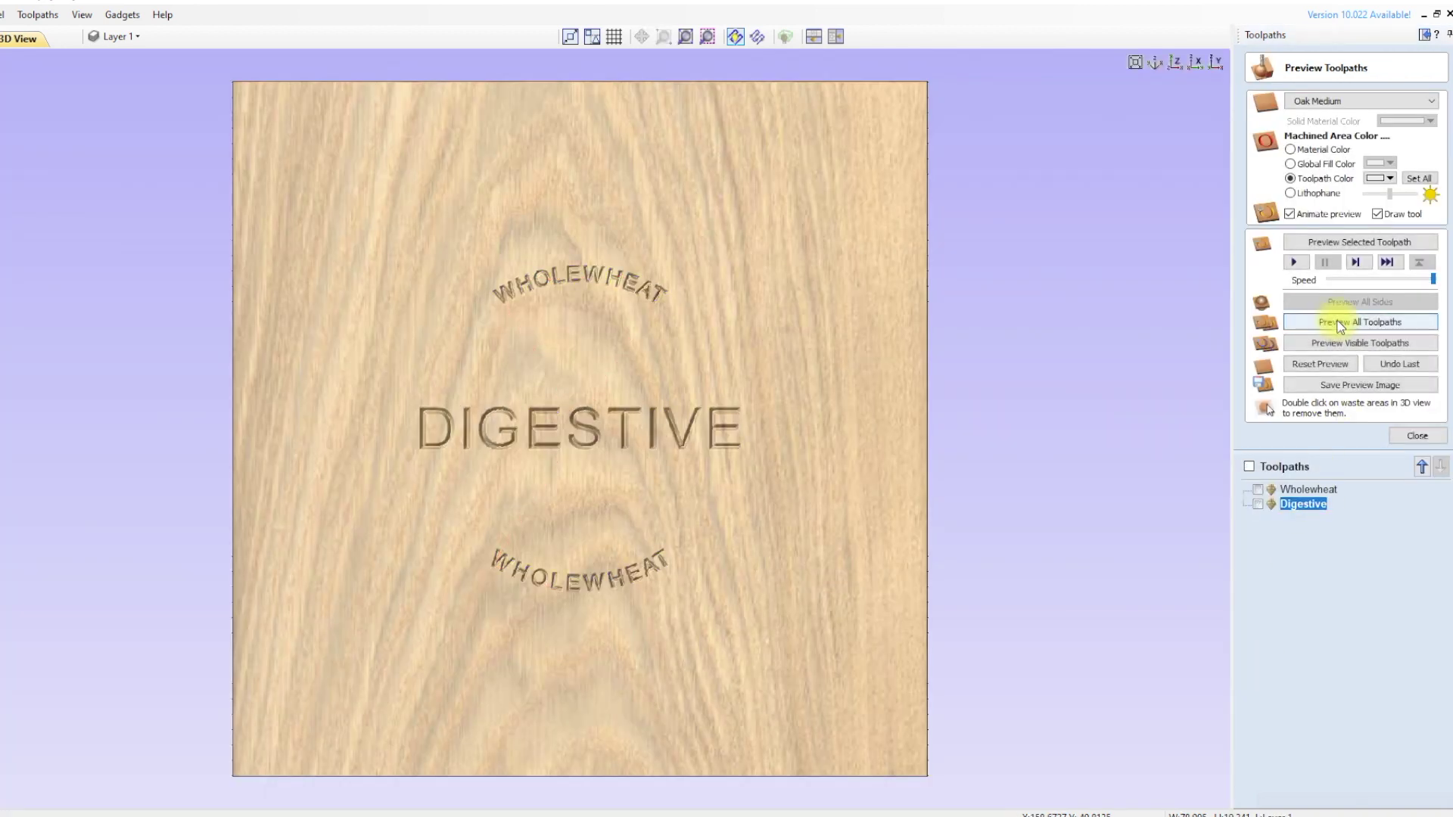
Step: Create a 'Holes' drilling toolpath for all the small dot circles and preview the drilled oak
key(Escape)
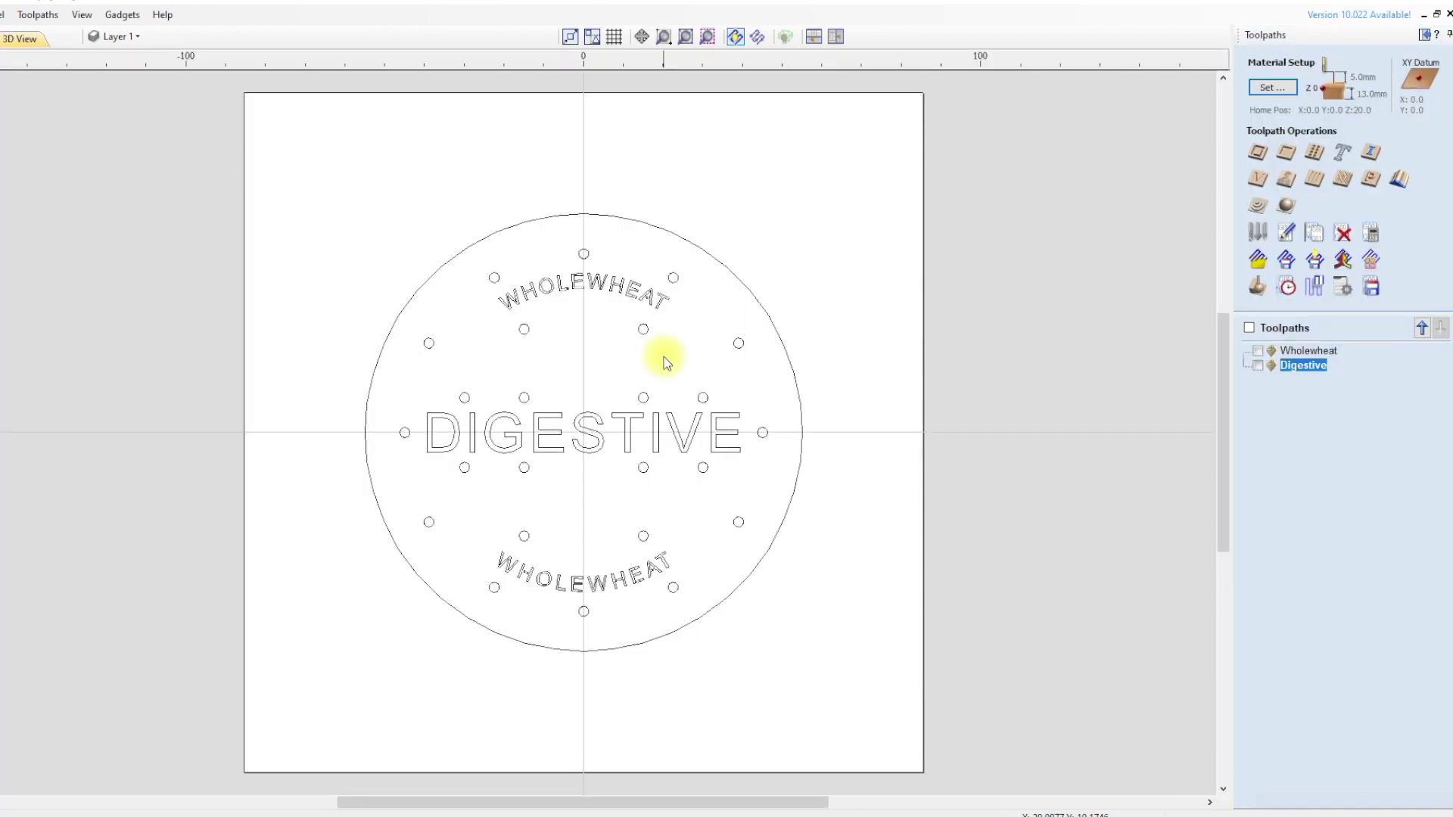
click(1316, 155)
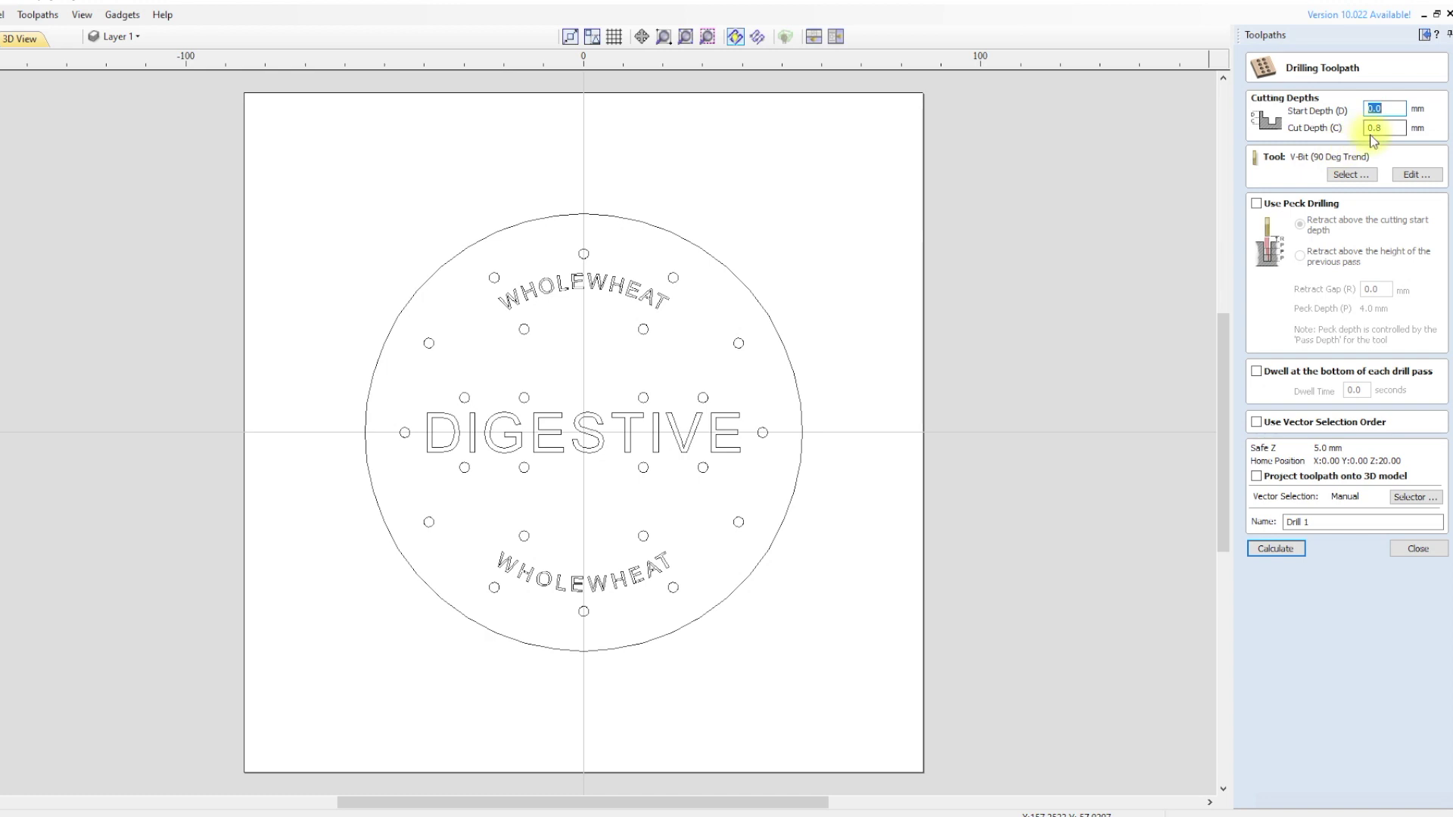
click(739, 344)
drag(1309, 522, 1272, 526)
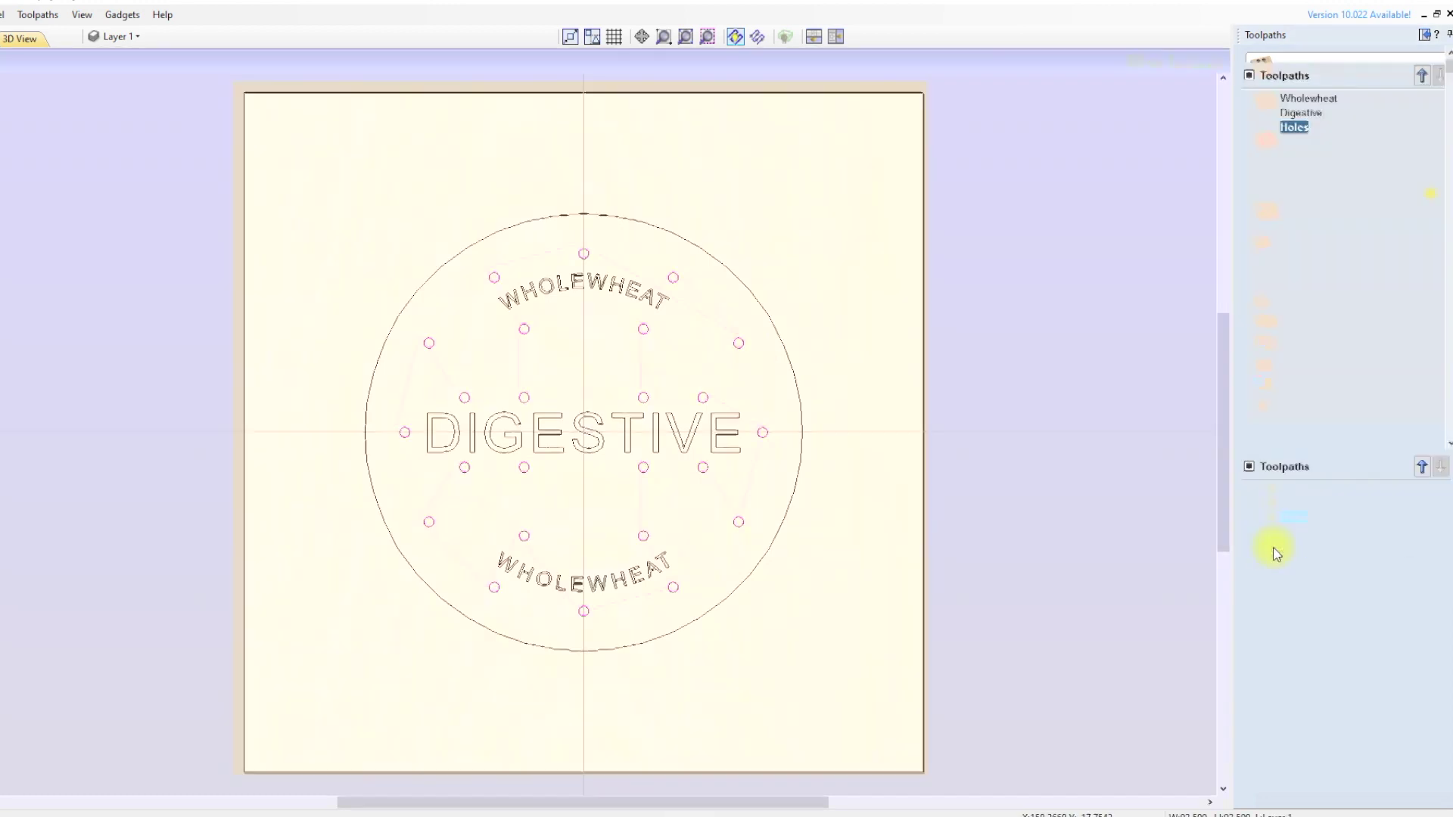
click(1276, 548)
click(1320, 324)
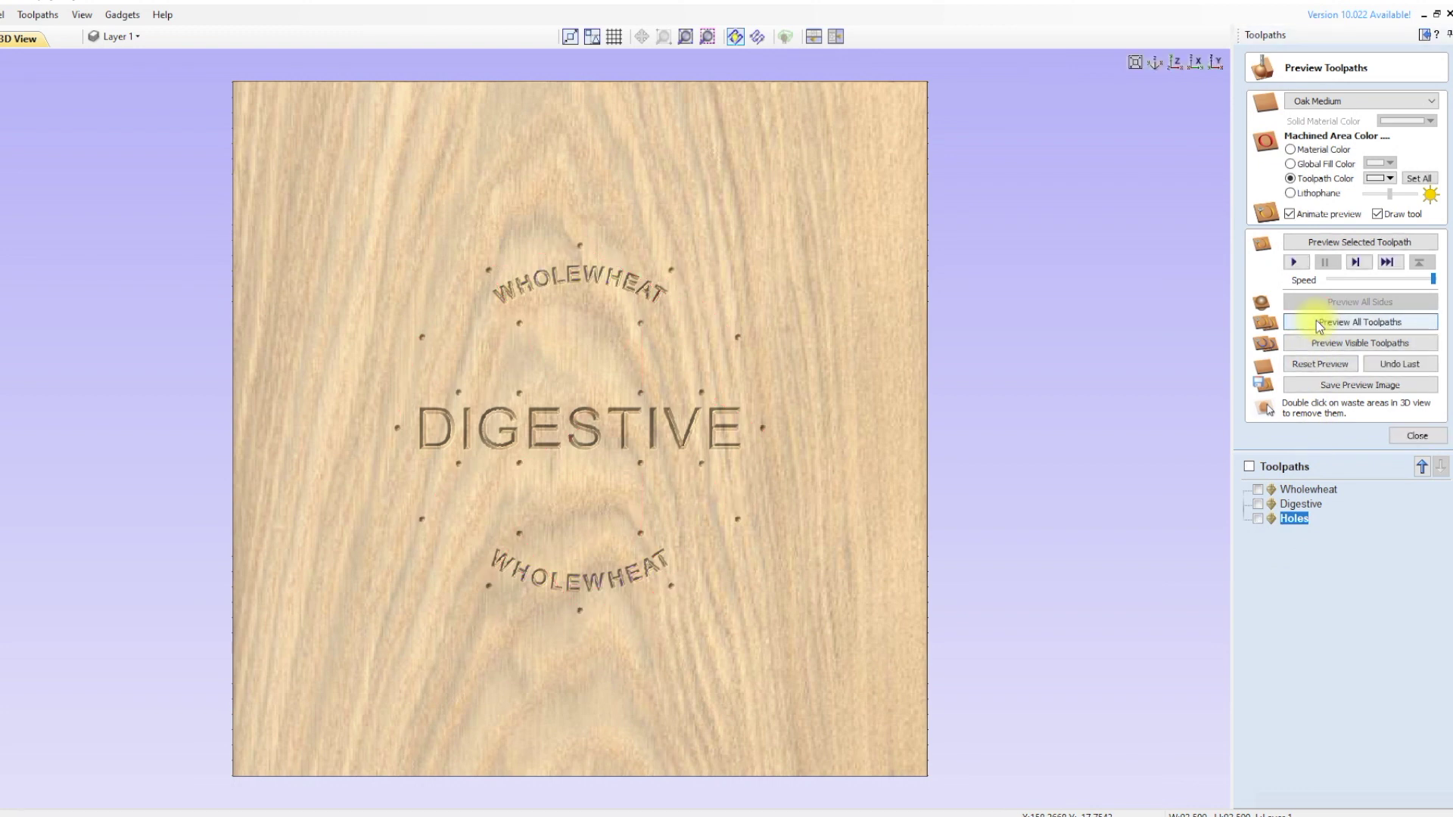
key(F2)
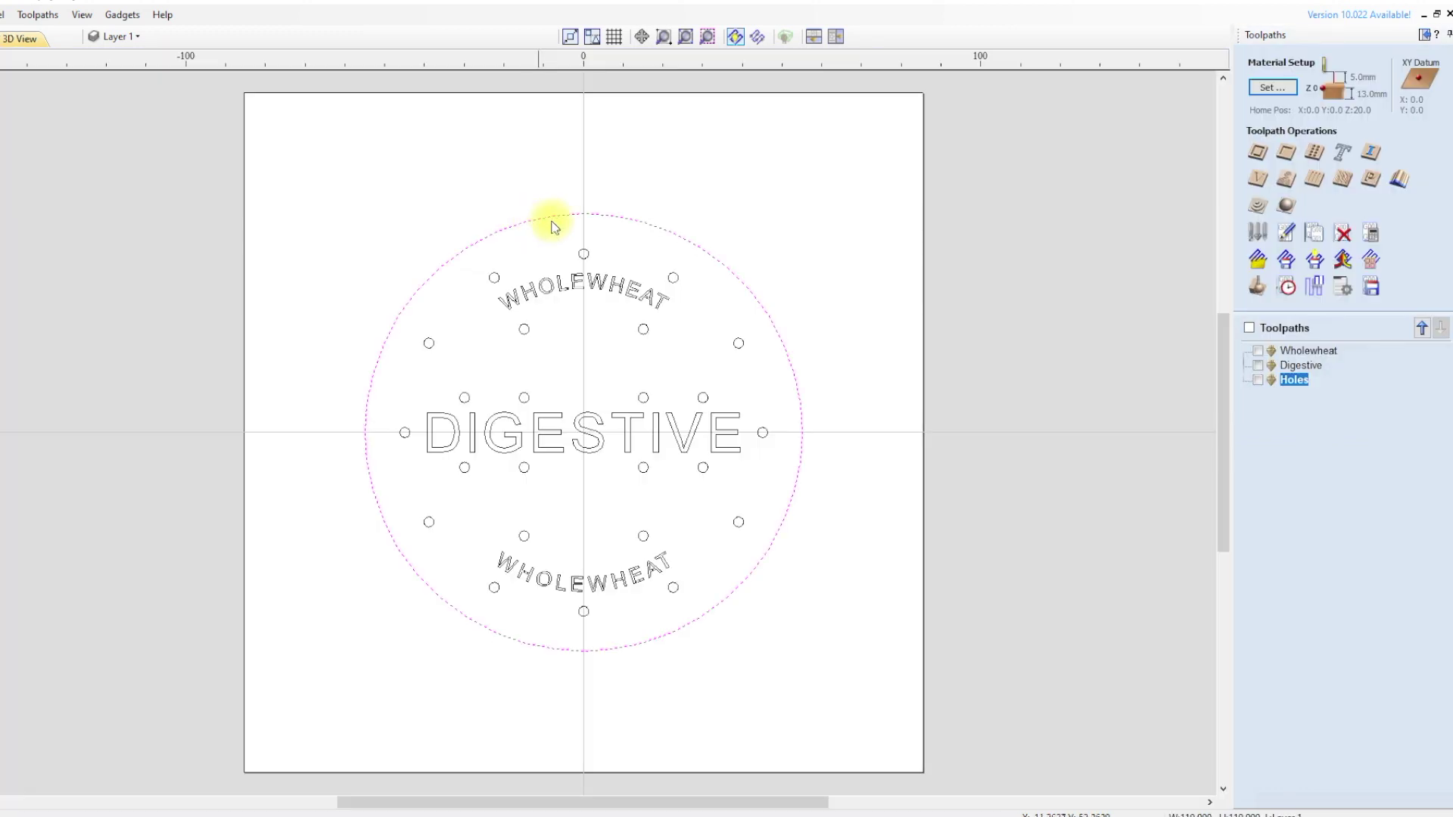
Step: Profile the outer circle 13 mm deep with four holding tabs and calculate the cut-out
click(1258, 154)
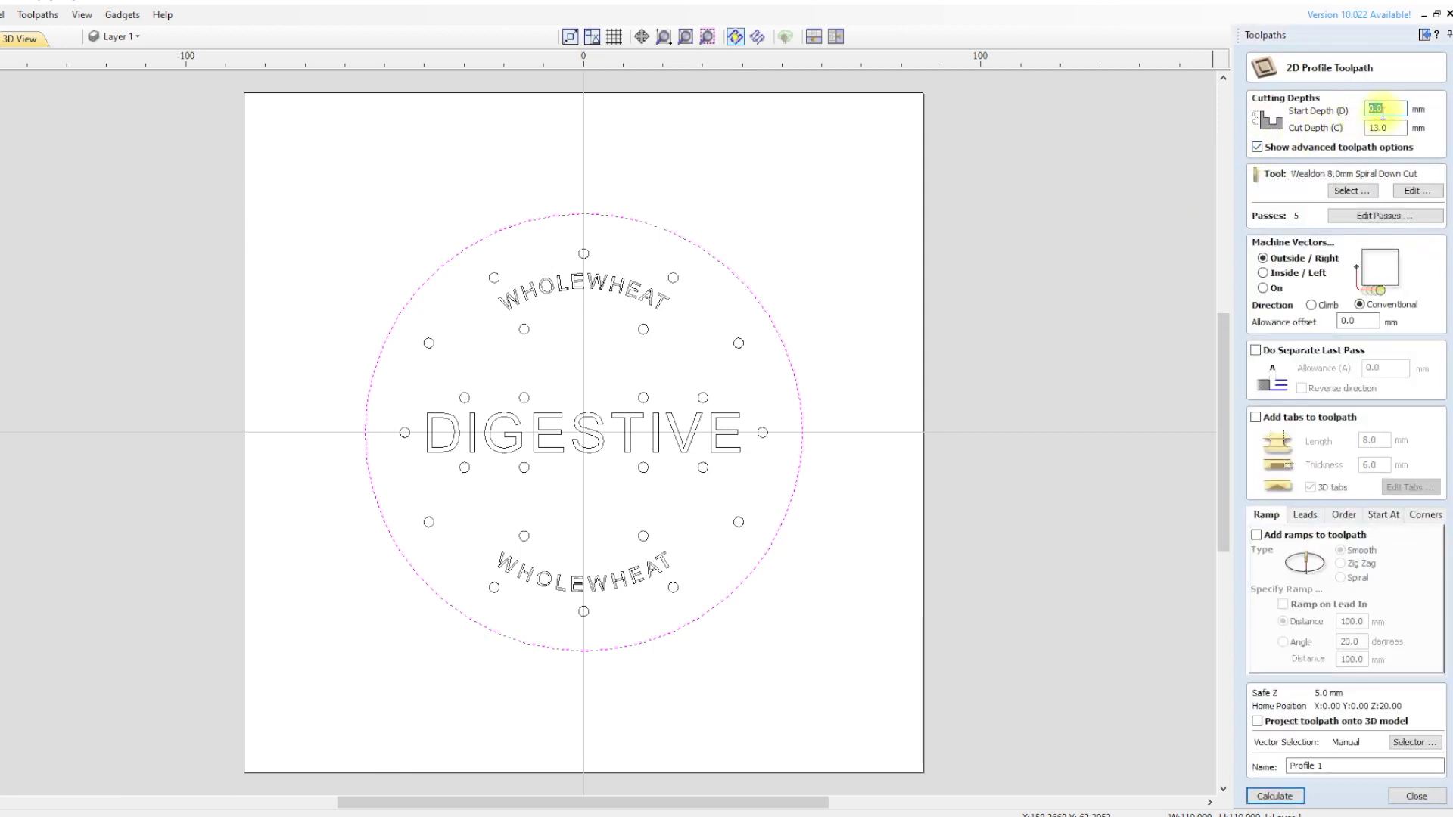
click(1406, 488)
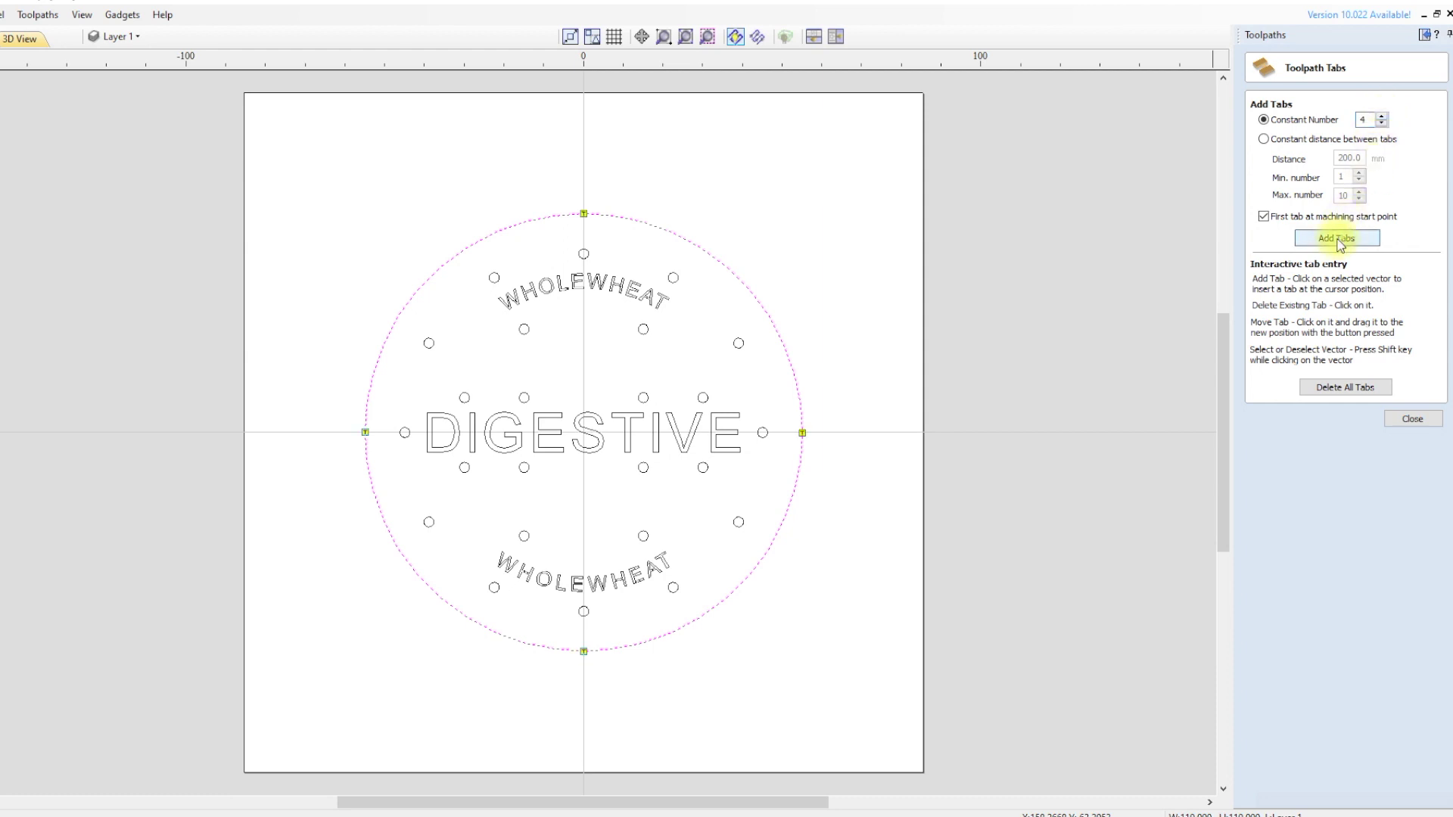
click(1413, 420)
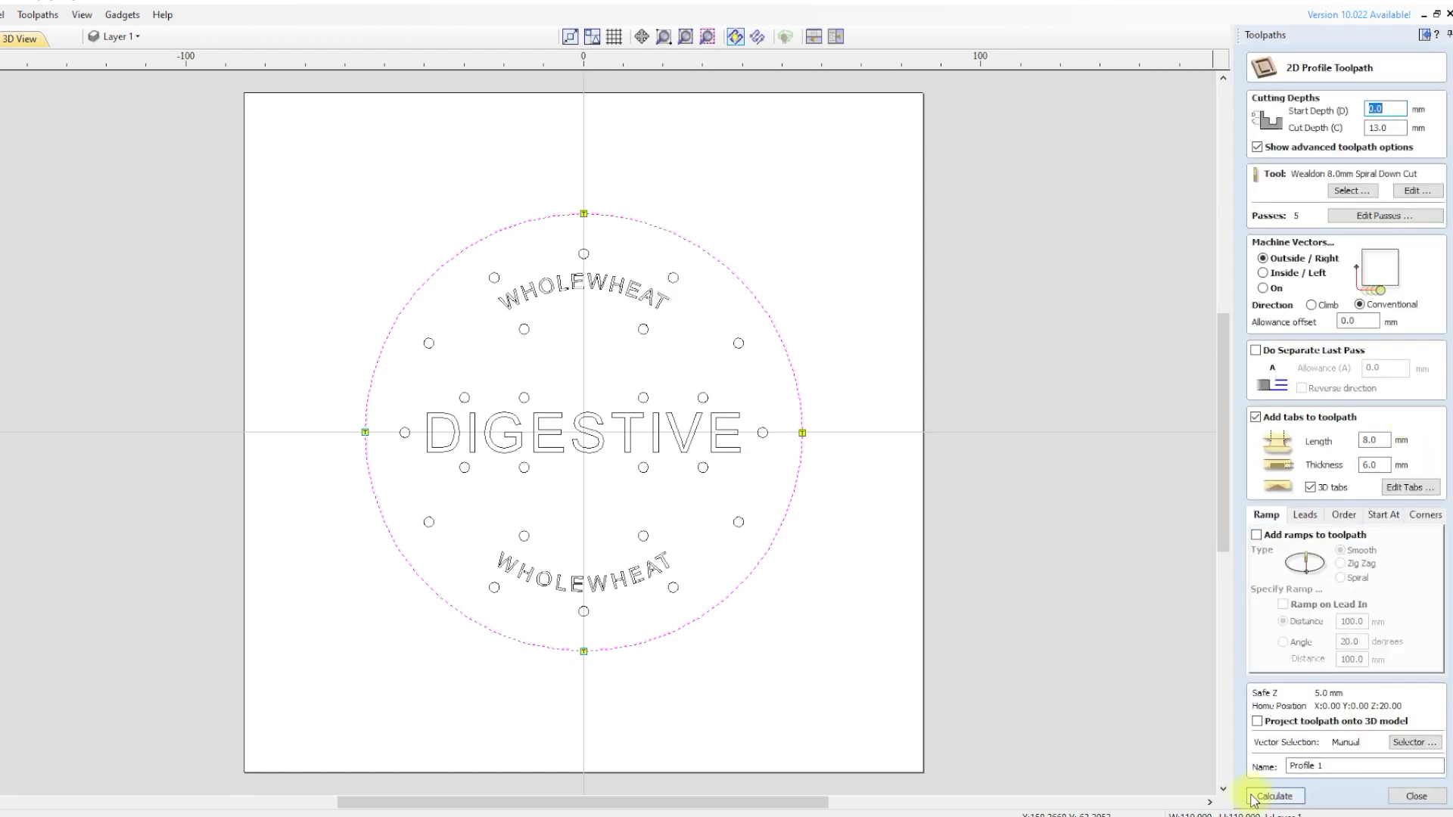
click(1271, 796)
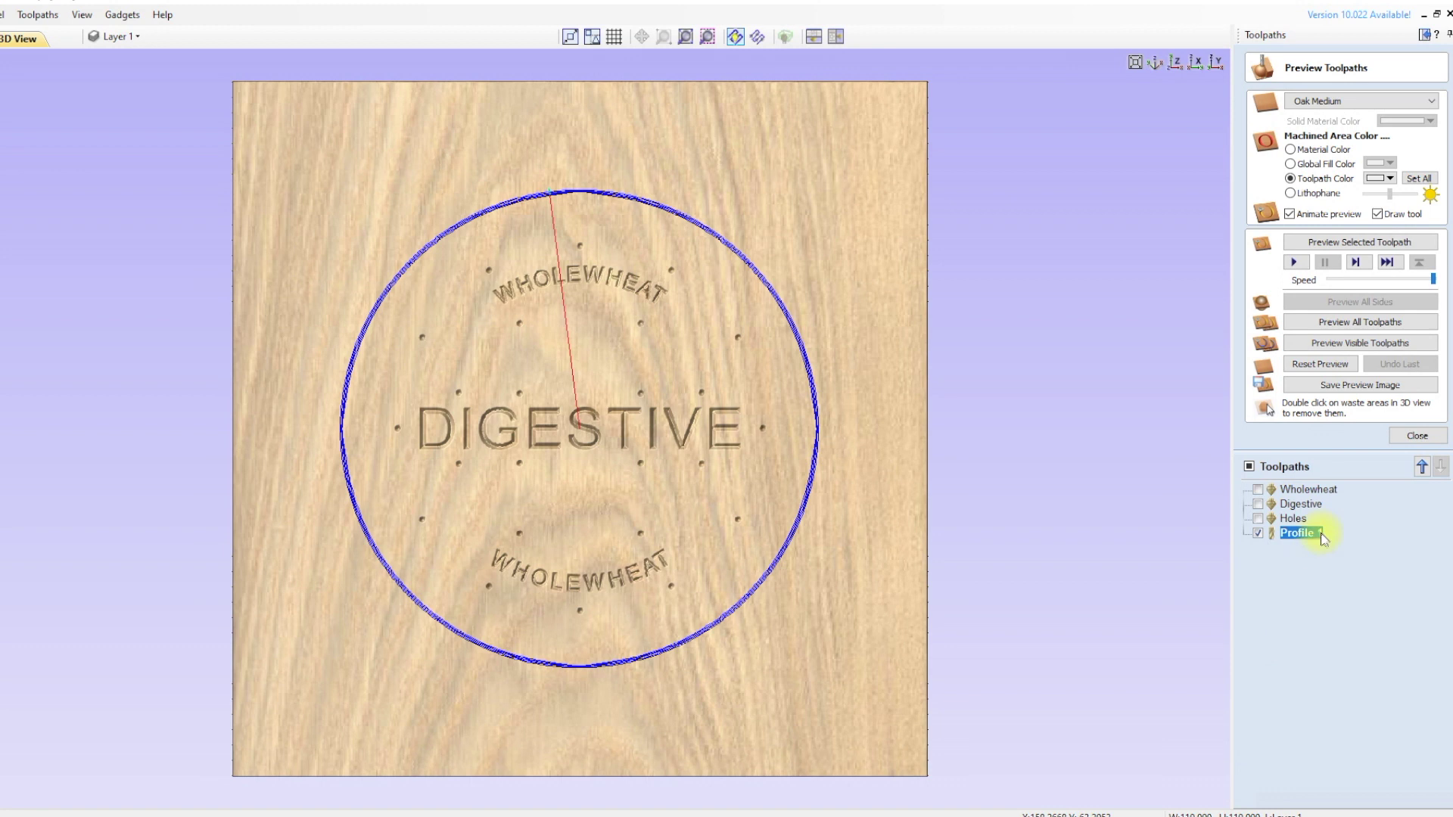
Step: Preview all four toolpaths on the oak board and tilt the view to inspect the tabs
click(1341, 324)
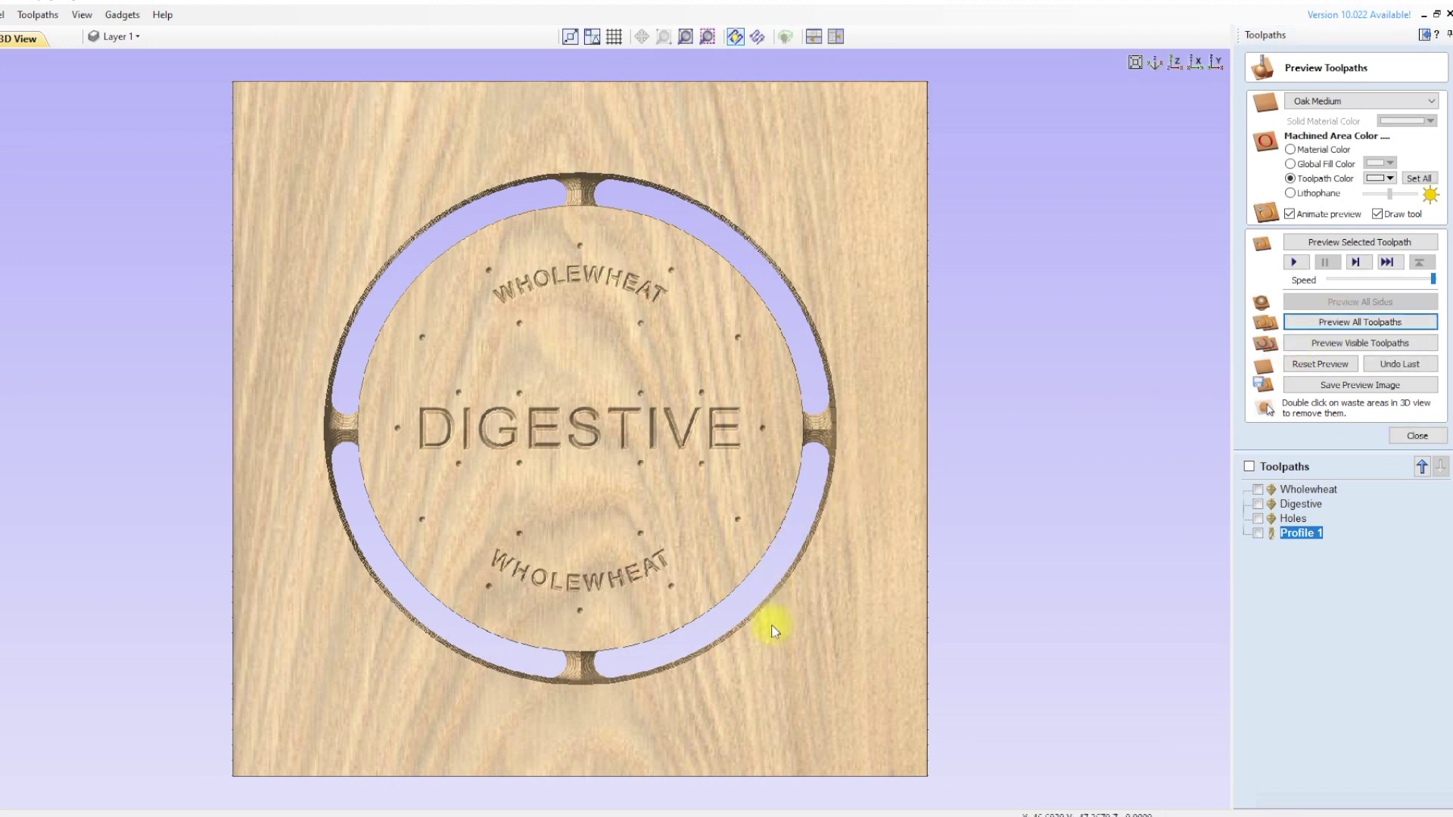
drag(778, 674, 759, 548)
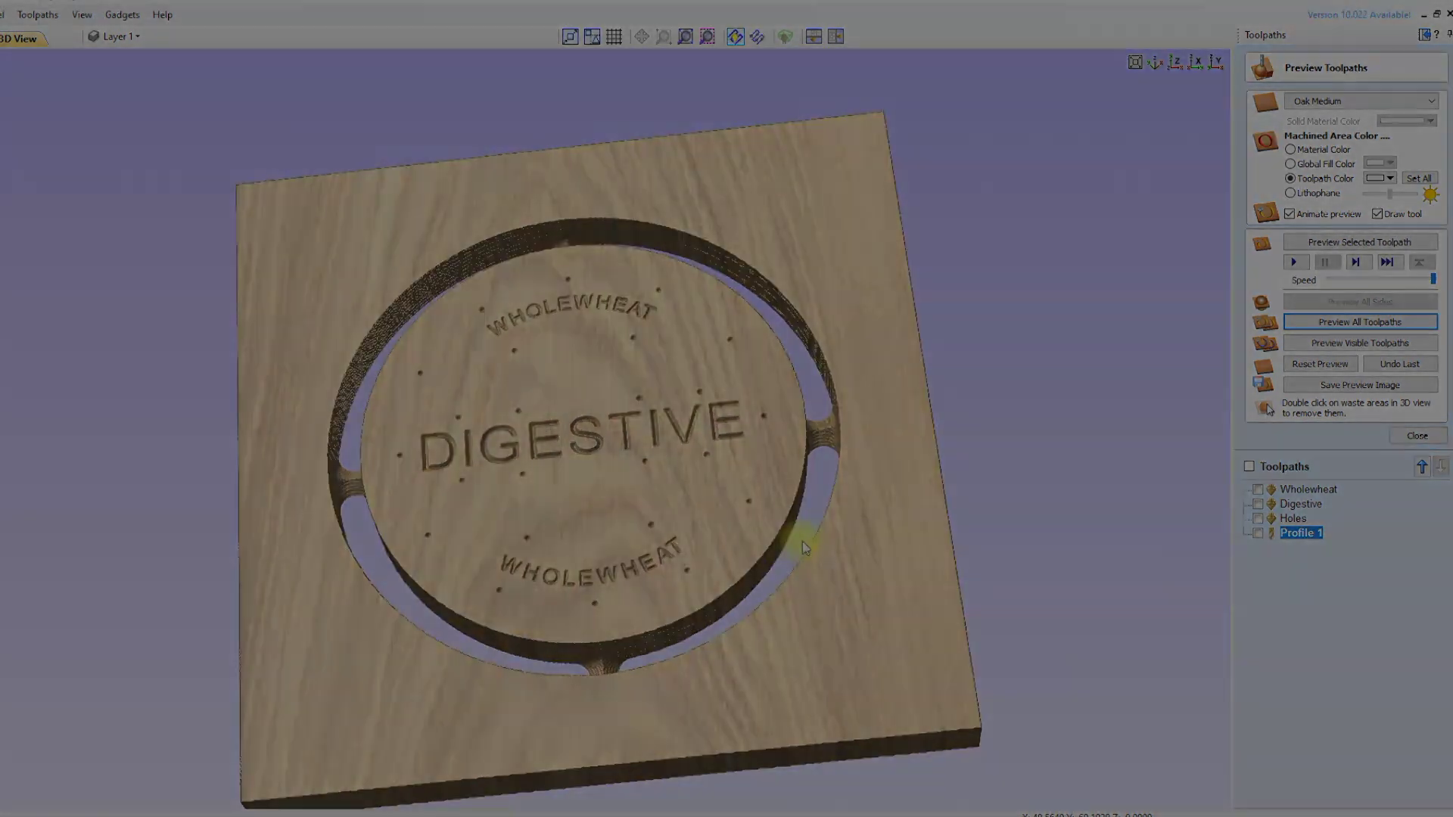